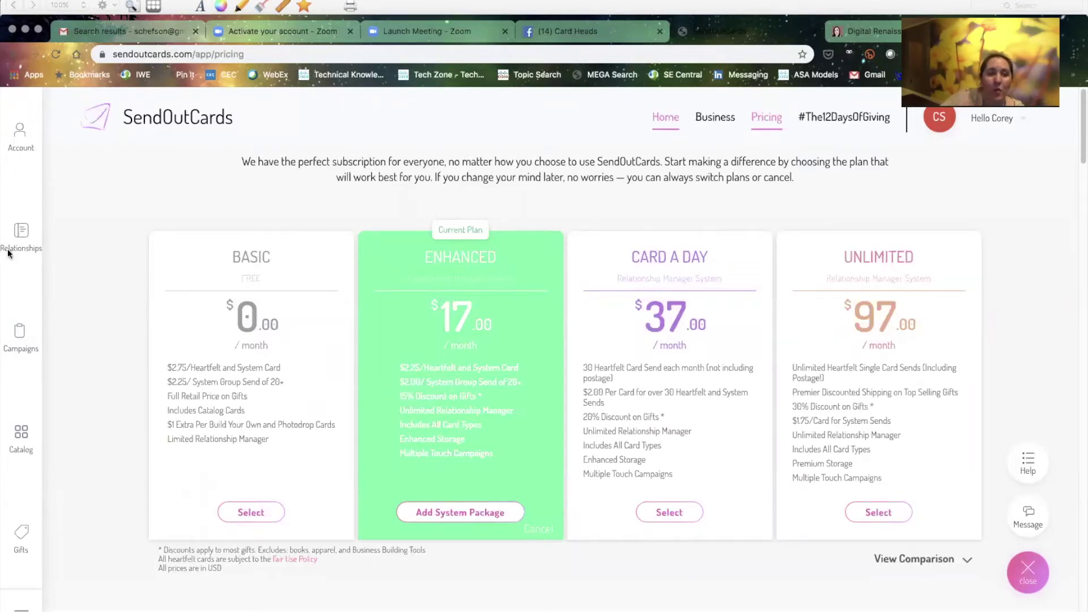
left_click(21, 234)
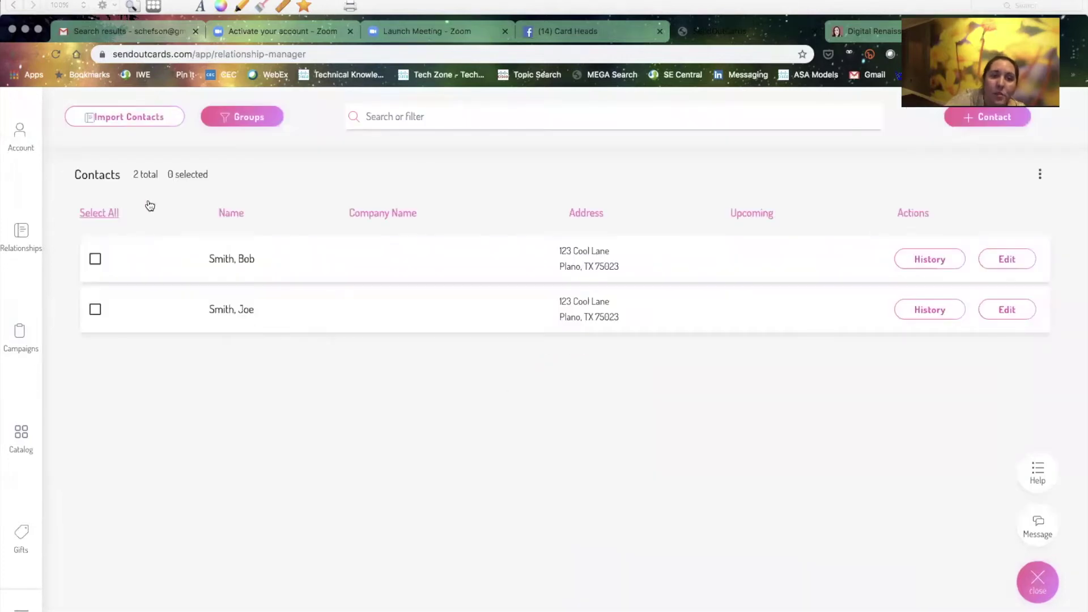
left_click(23, 136)
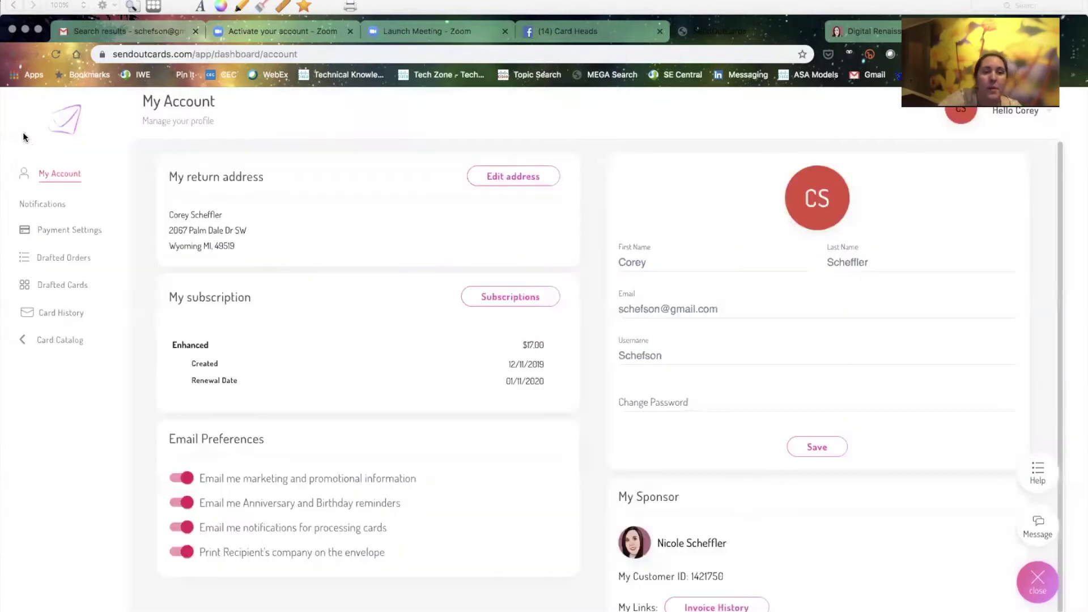
left_click(55, 120)
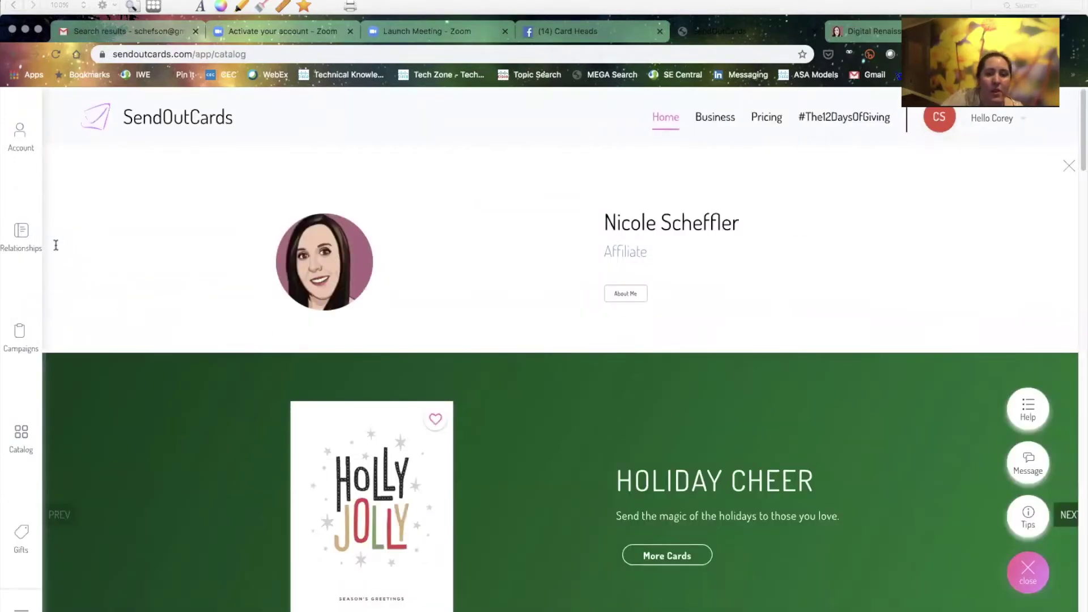
left_click(780, 126)
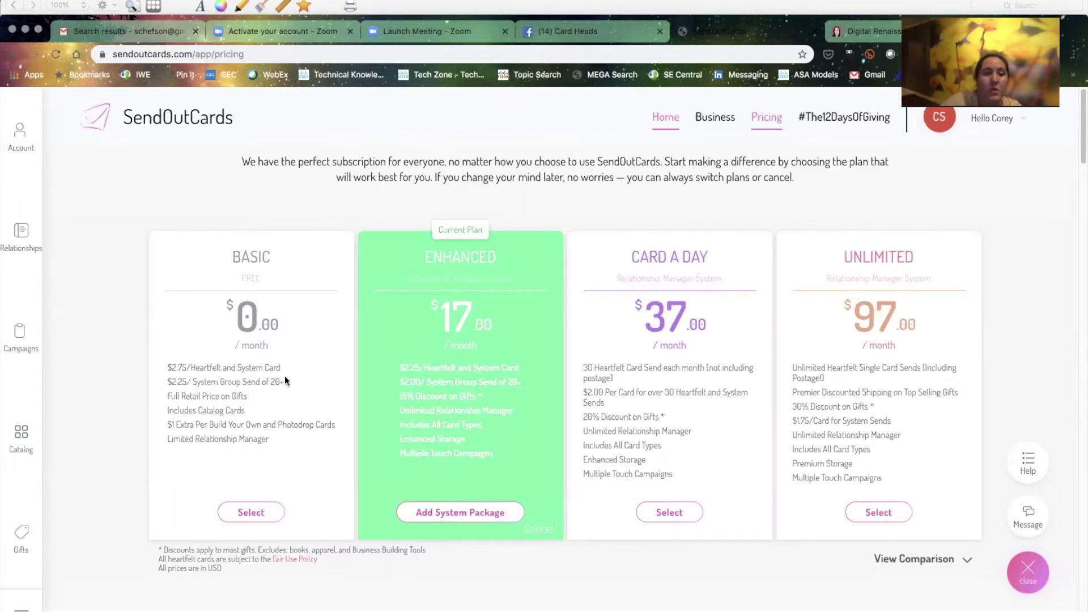
left_click_drag(290, 381, 167, 380)
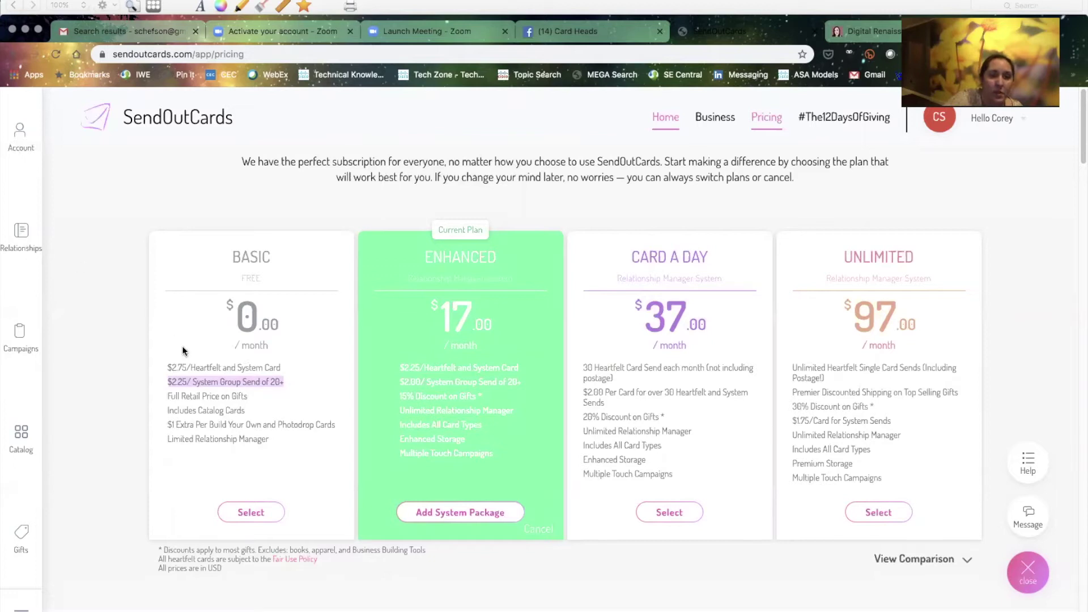
left_click_drag(288, 381, 160, 386)
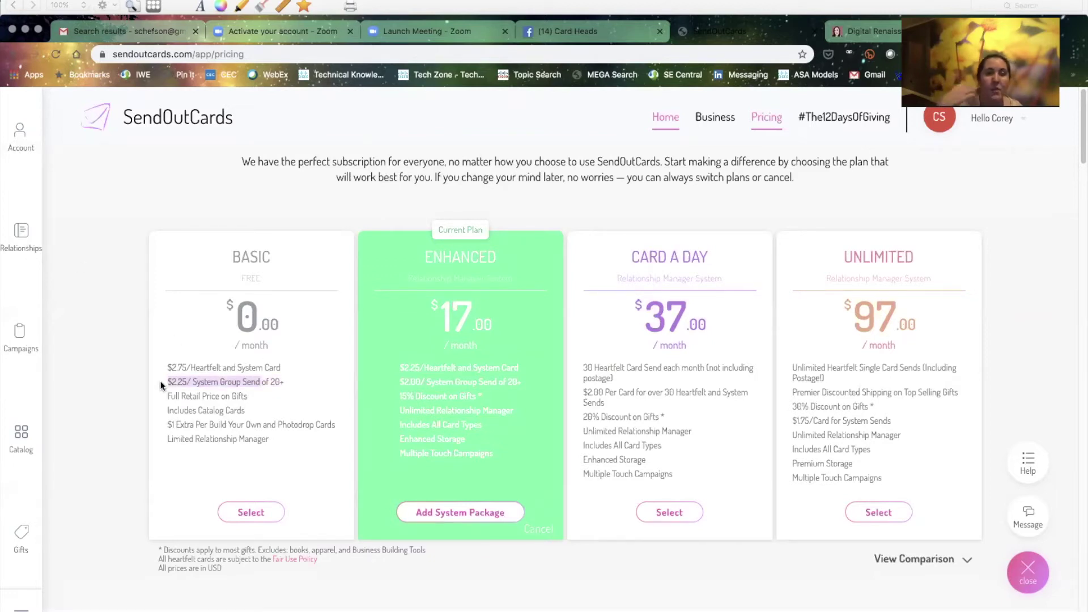
left_click(278, 381)
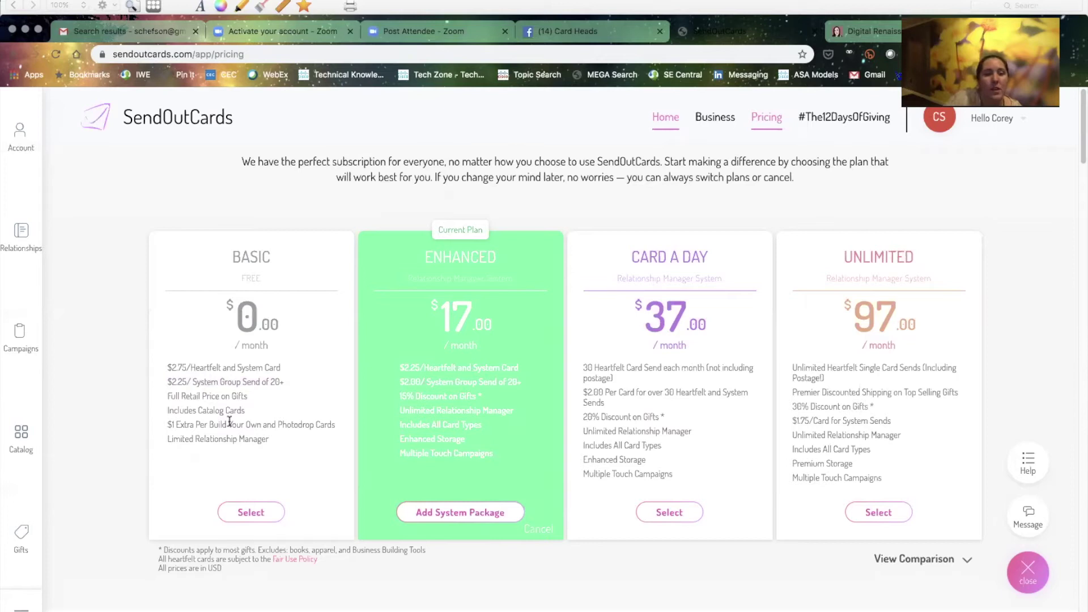
left_click_drag(249, 395, 166, 396)
left_click_drag(244, 410, 175, 412)
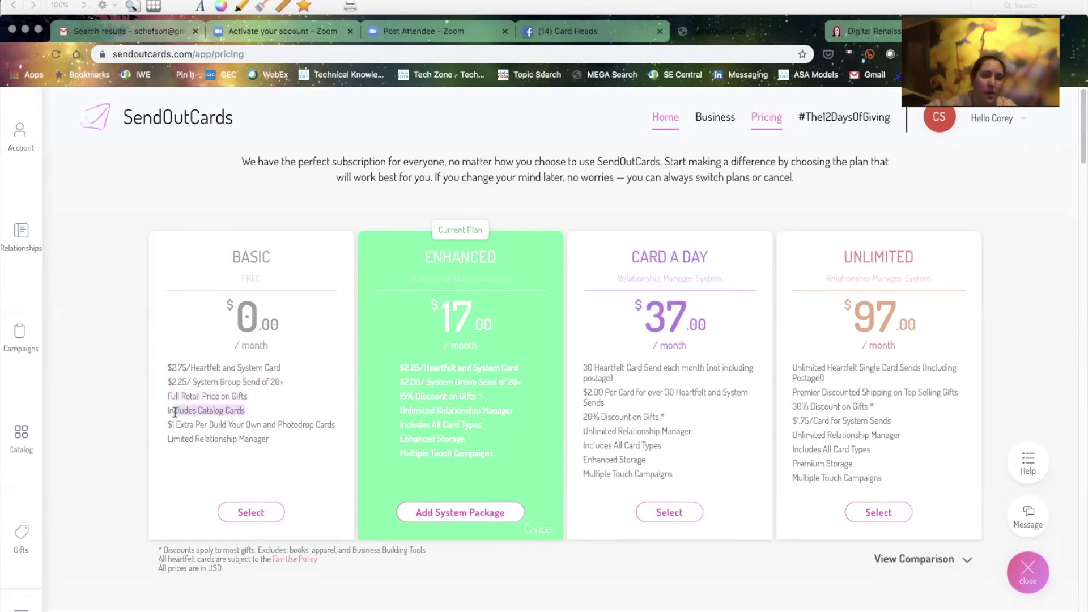
left_click_drag(337, 424, 154, 427)
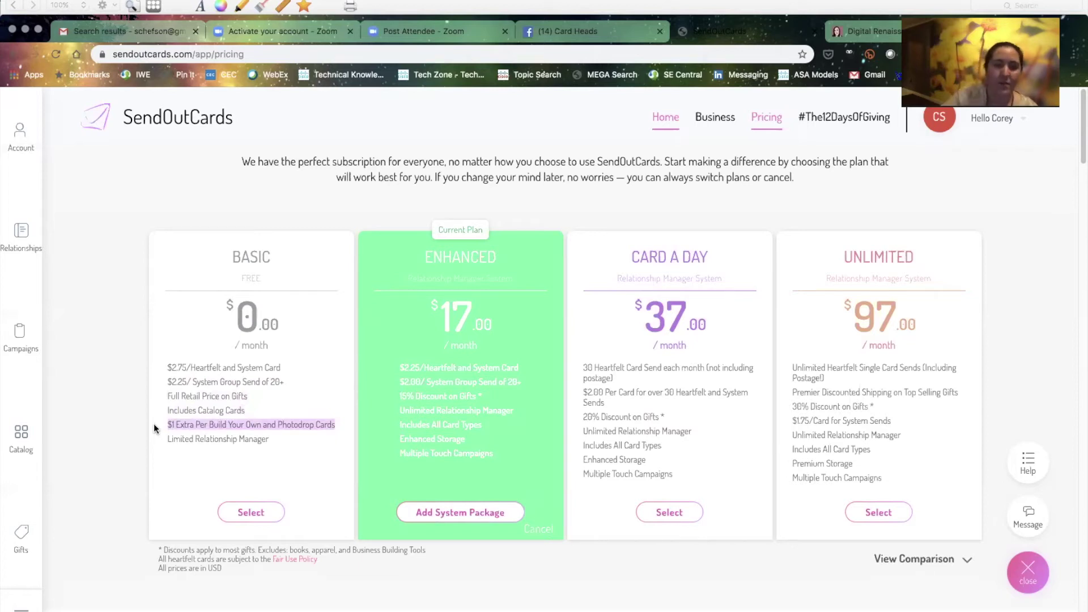
left_click_drag(280, 436, 185, 437)
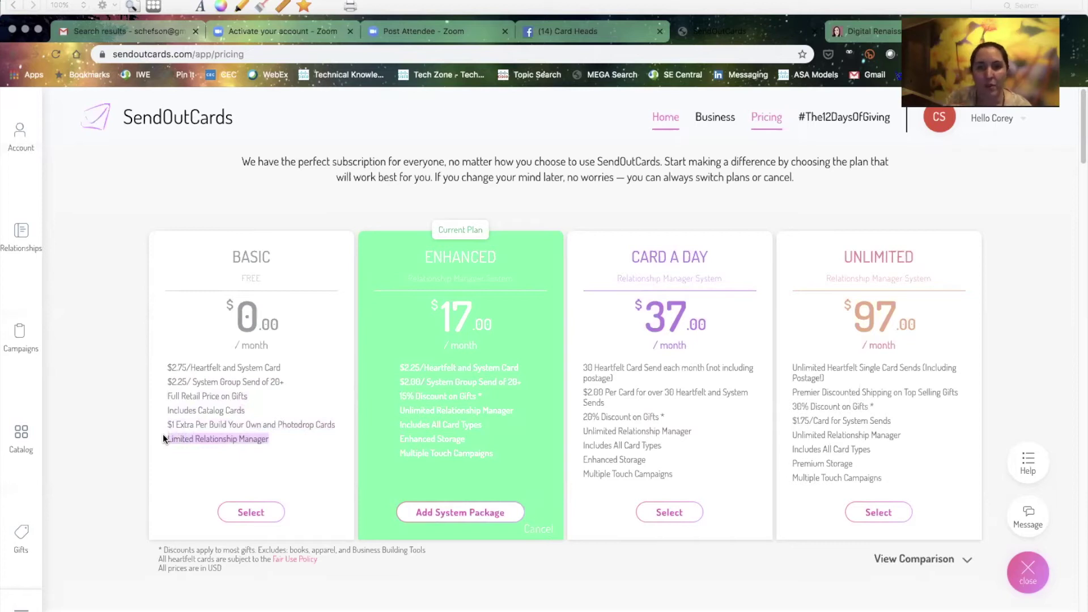
left_click(274, 444)
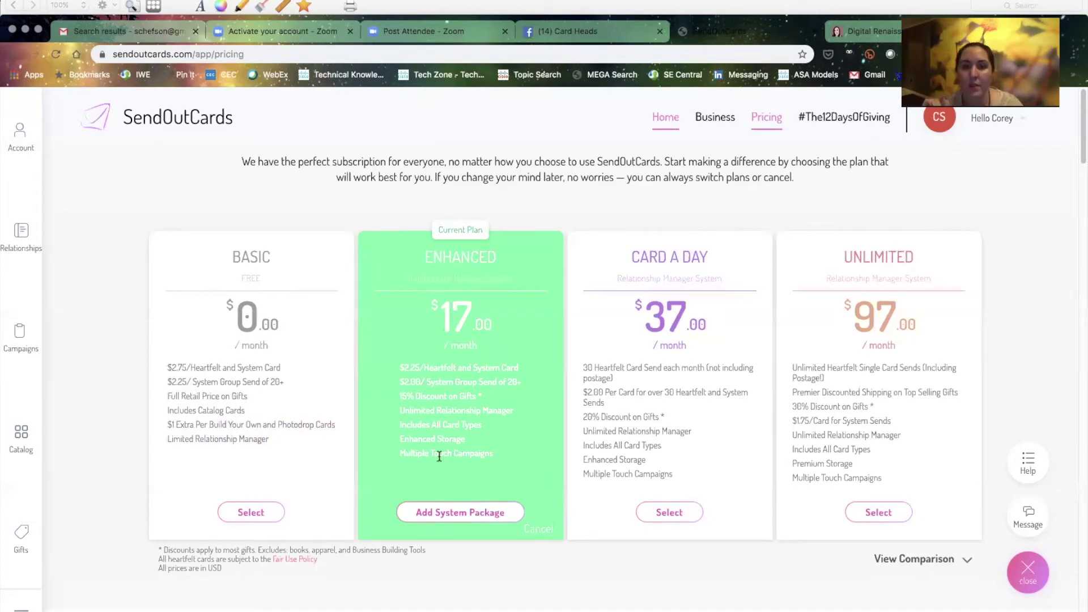
left_click_drag(528, 369, 362, 370)
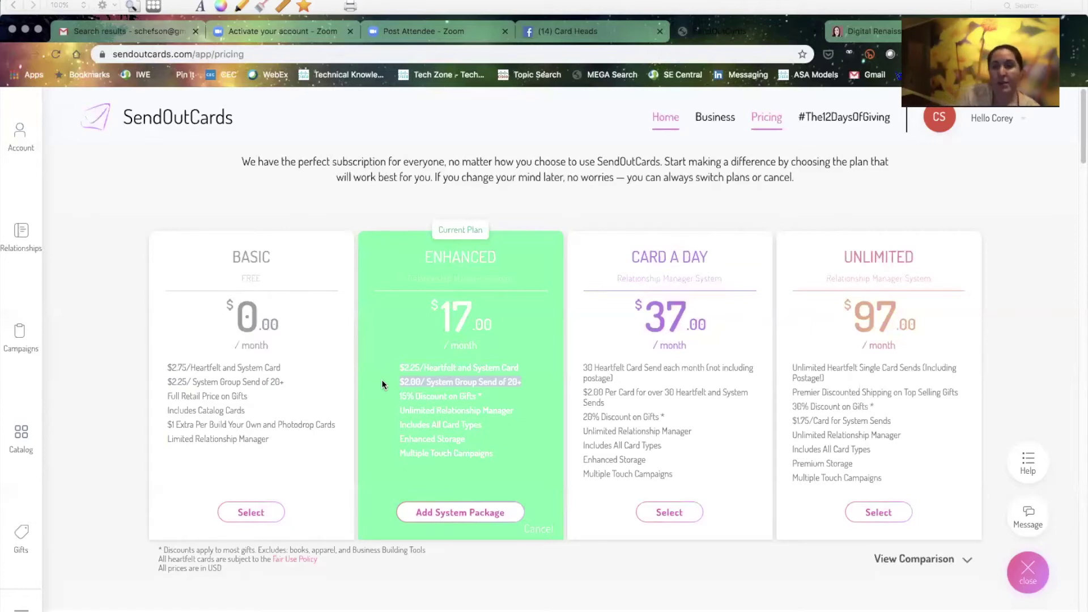
left_click_drag(395, 396, 486, 395)
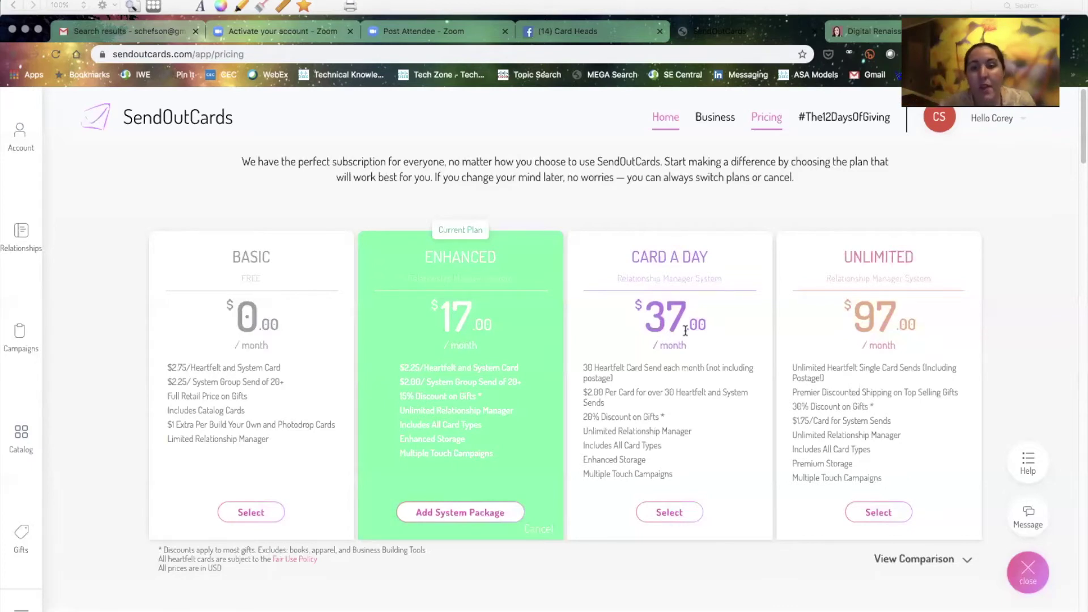
left_click_drag(576, 372, 574, 367)
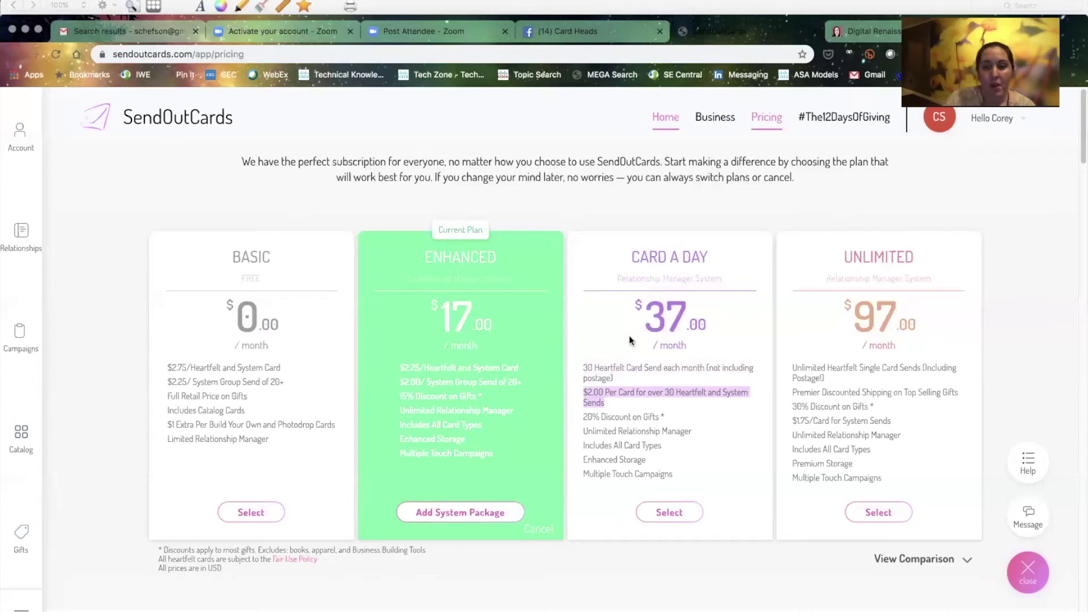
left_click_drag(590, 416, 651, 416)
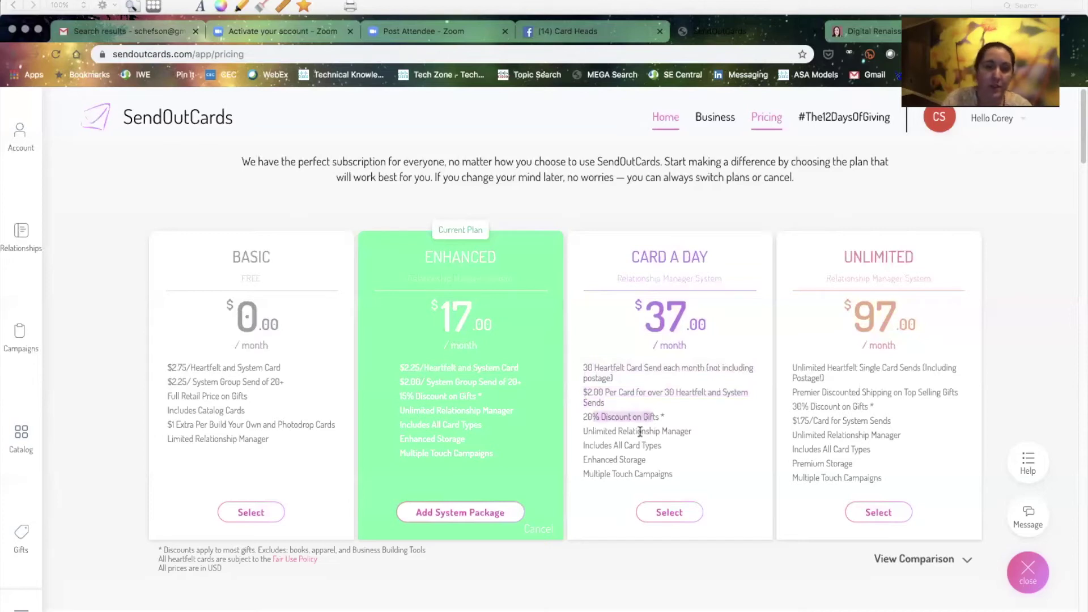
left_click(641, 430)
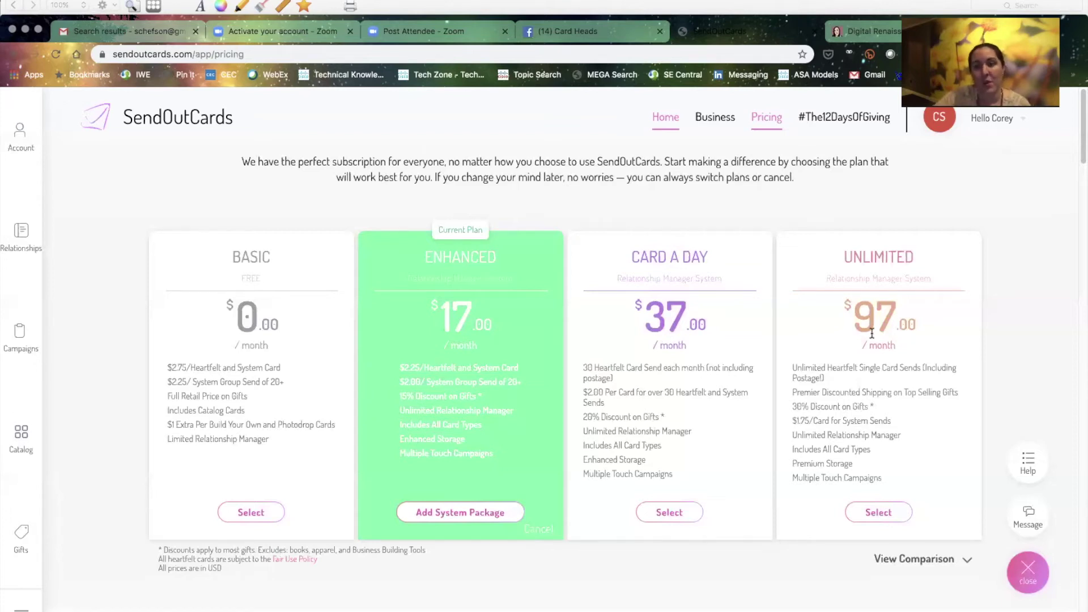
Scroll to the Add-on section and highlight the System Package heading and $395 price
scroll(872, 333, "down", 1)
scroll(870, 341, "down", 5)
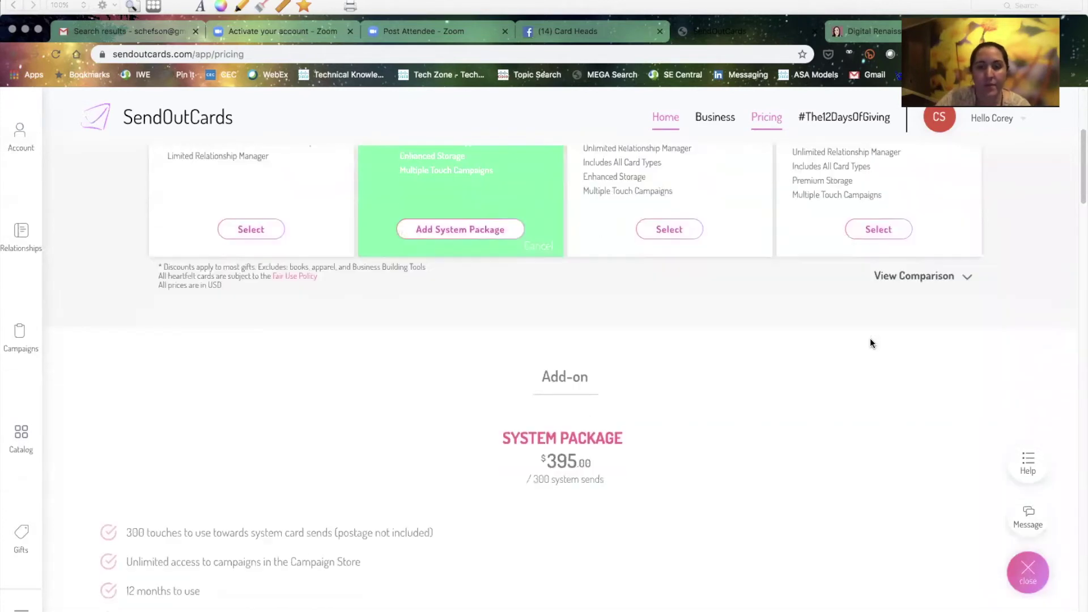
scroll(870, 340, "down", 7)
scroll(871, 340, "up", 2)
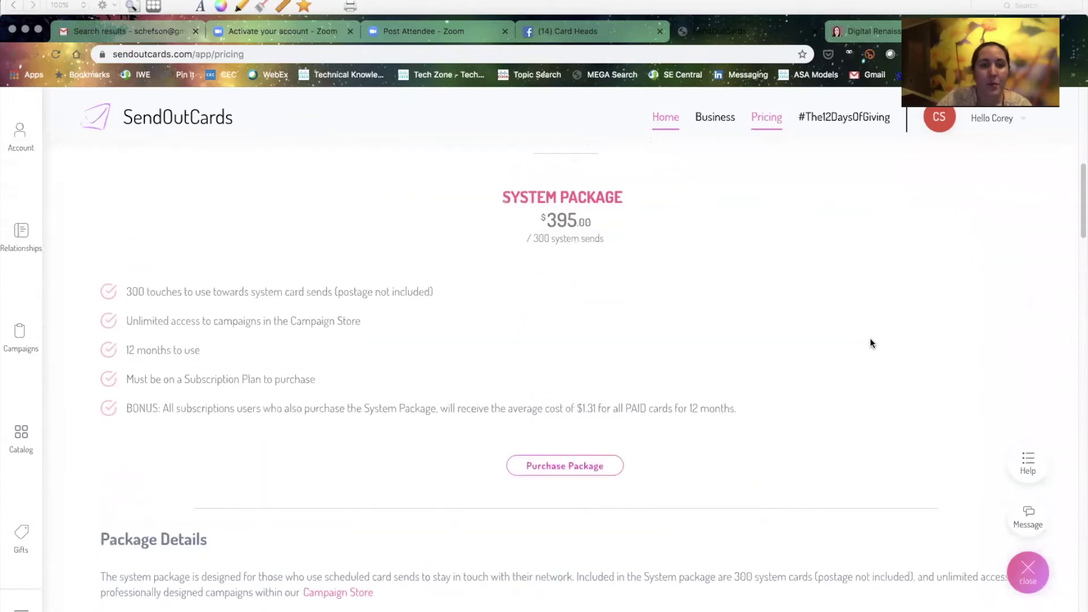
left_click_drag(502, 195, 634, 242)
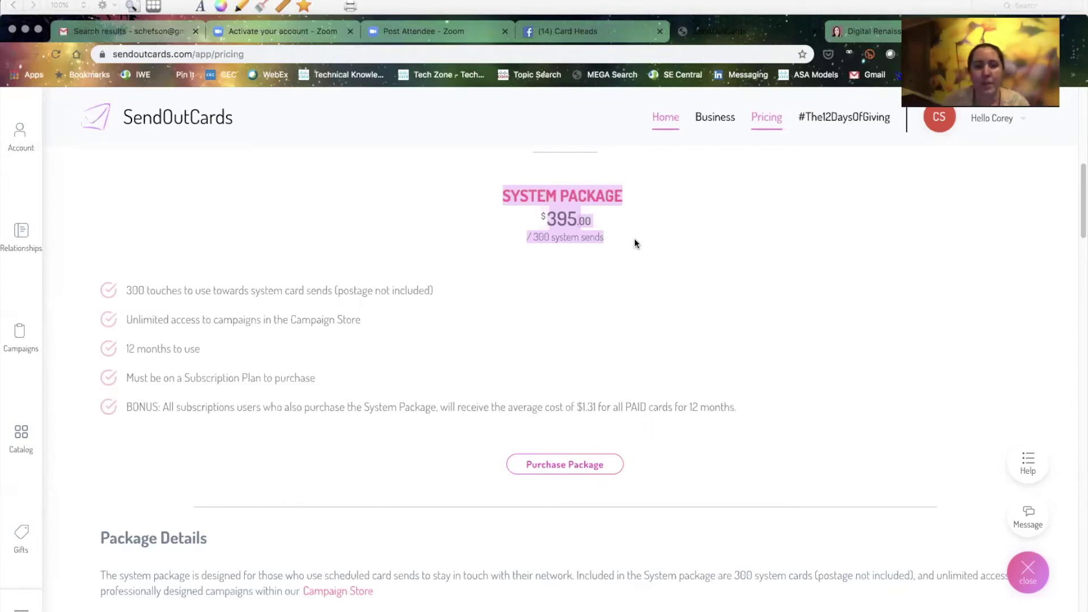
left_click(616, 303)
scroll(617, 303, "down", 2)
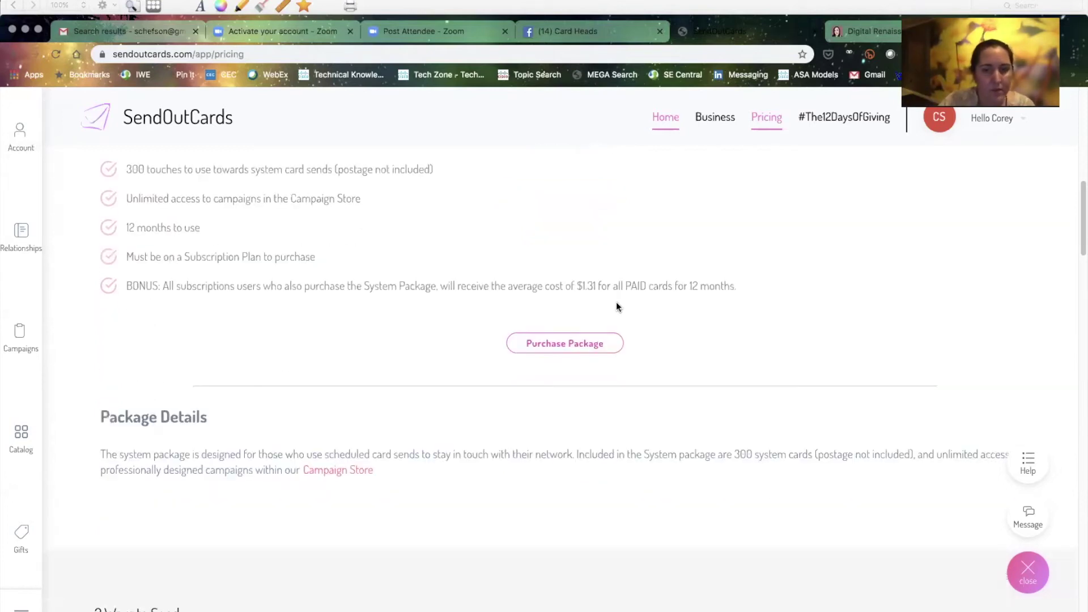
scroll(616, 306, "up", 3)
left_click_drag(494, 222, 624, 288)
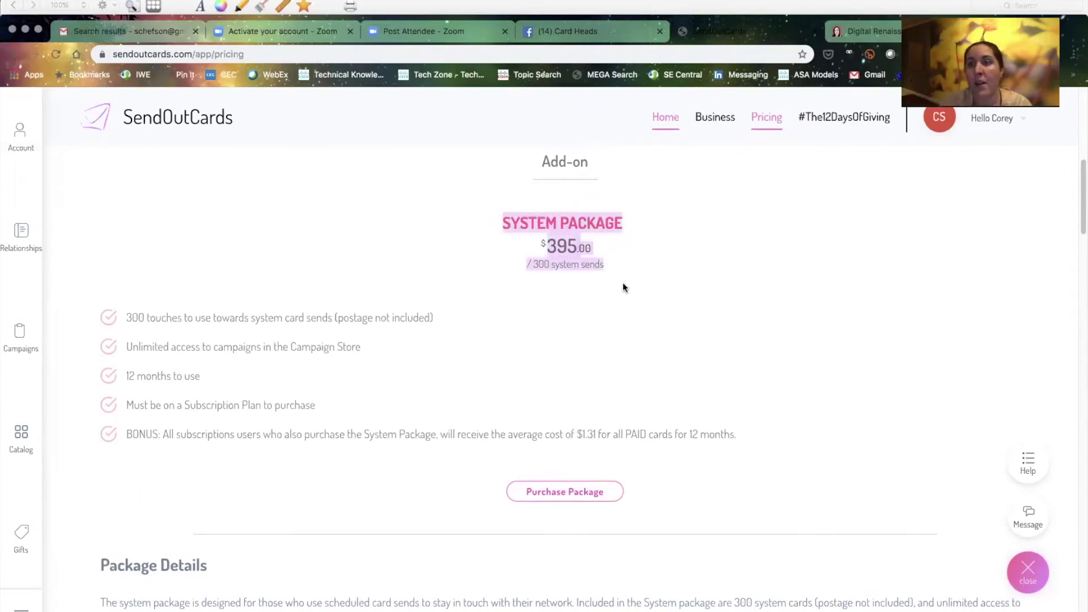
Review the System Package benefits, highlighting the unlimited Campaign Store access benefit
scroll(623, 288, "up", 6)
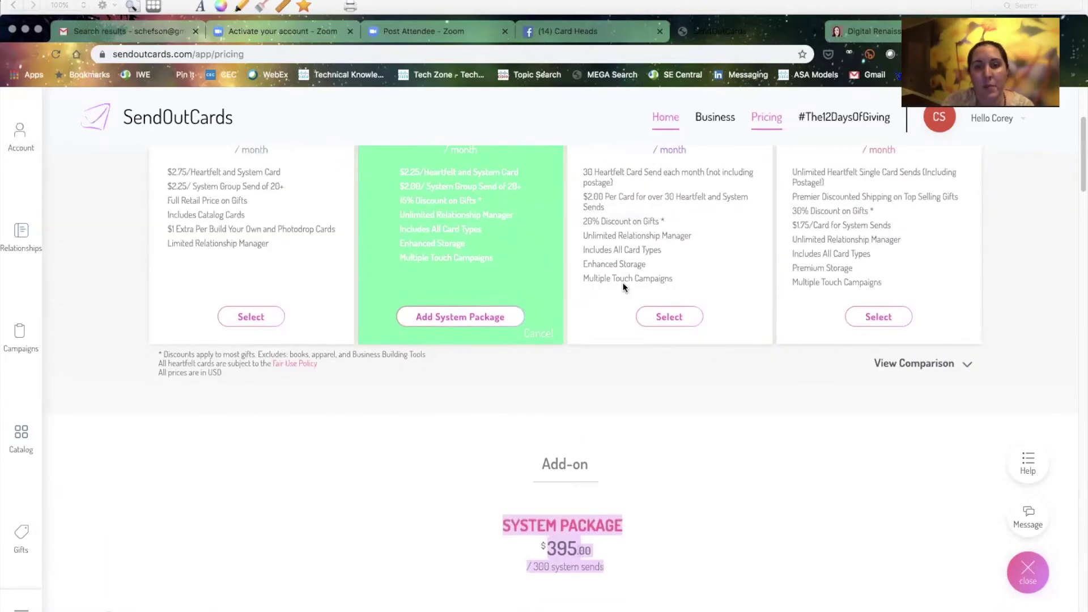
scroll(623, 287, "up", 2)
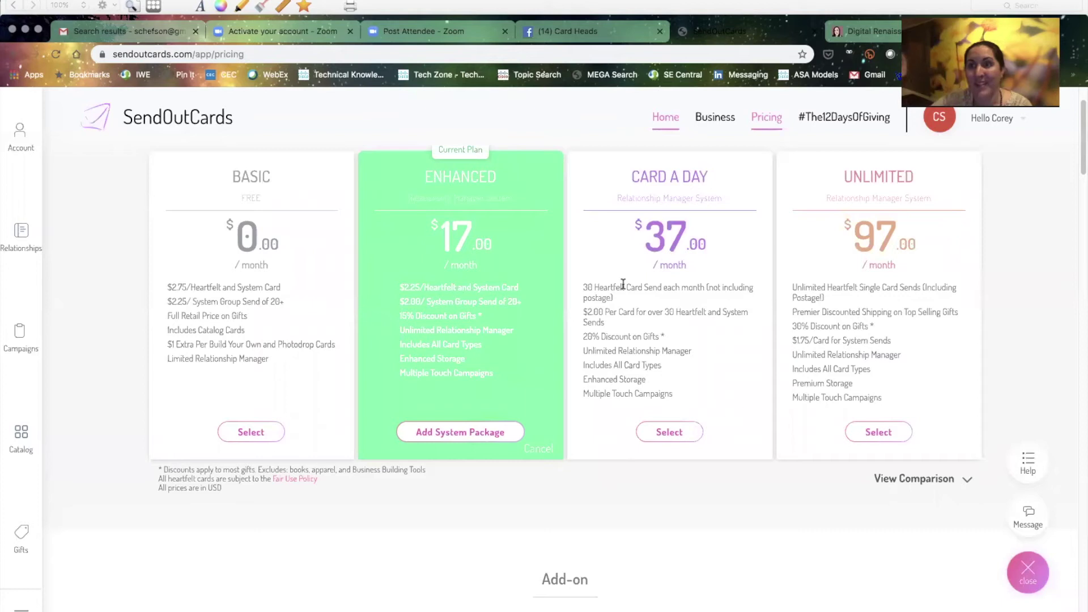
scroll(527, 461, "down", 8)
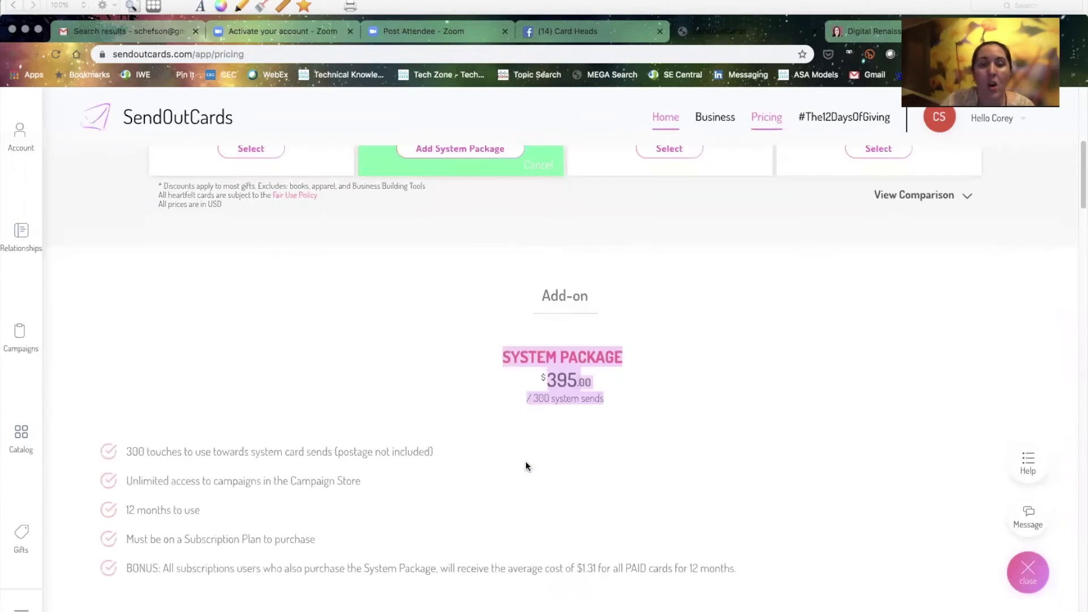
left_click(378, 476)
left_click_drag(382, 484, 121, 480)
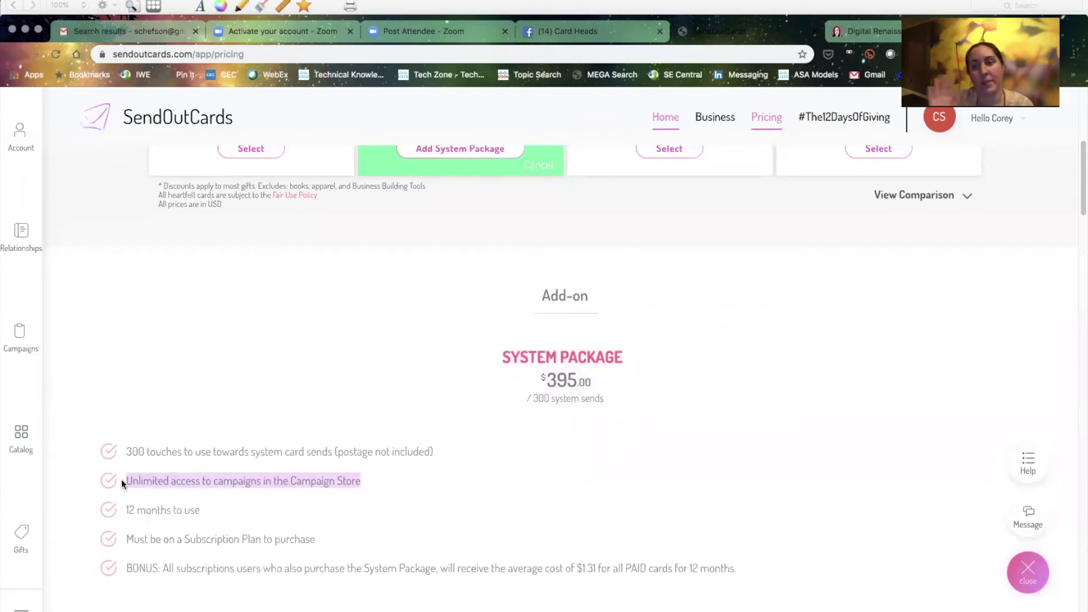
left_click(448, 458)
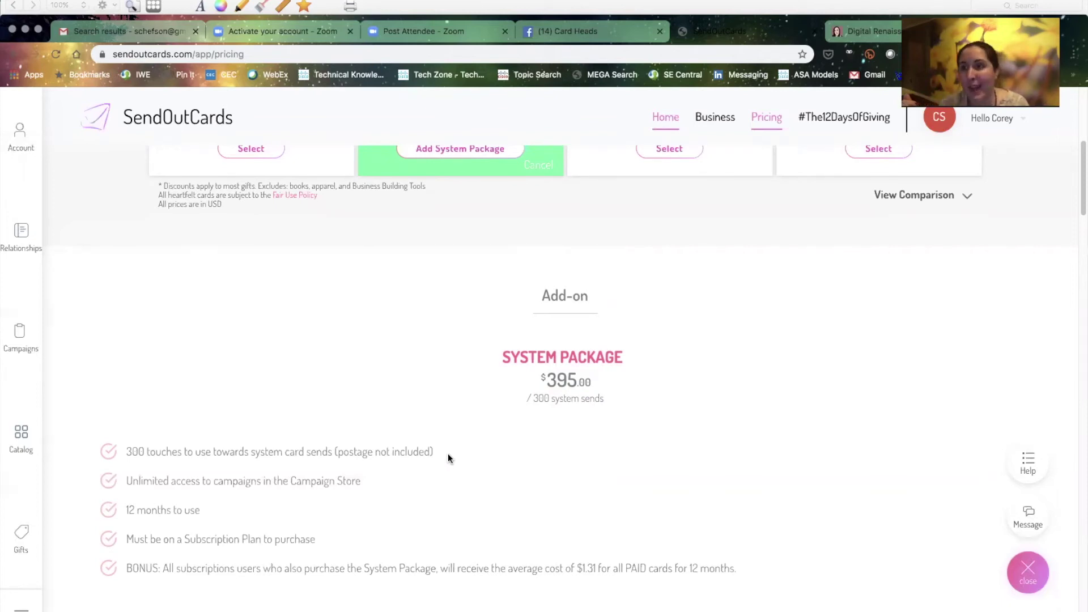
scroll(448, 458, "down", 1)
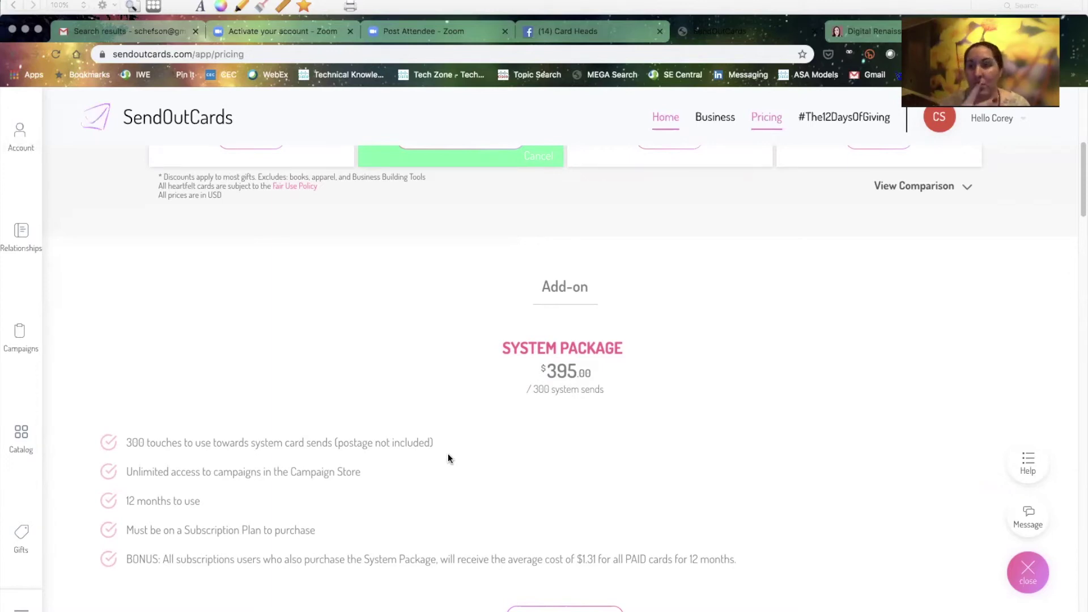
scroll(448, 458, "down", 1)
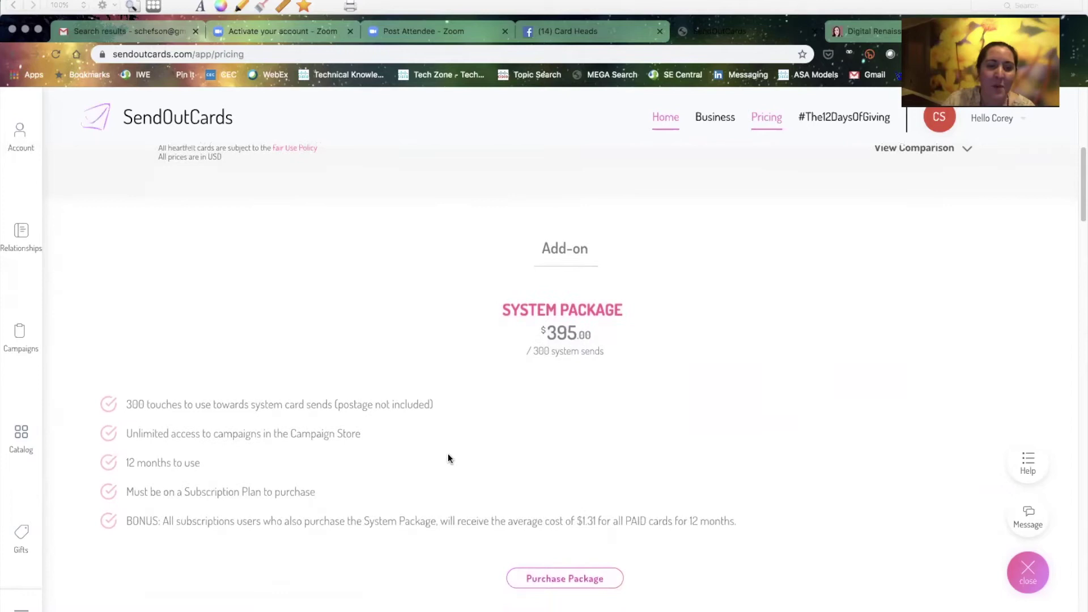
scroll(614, 322, "up", 5)
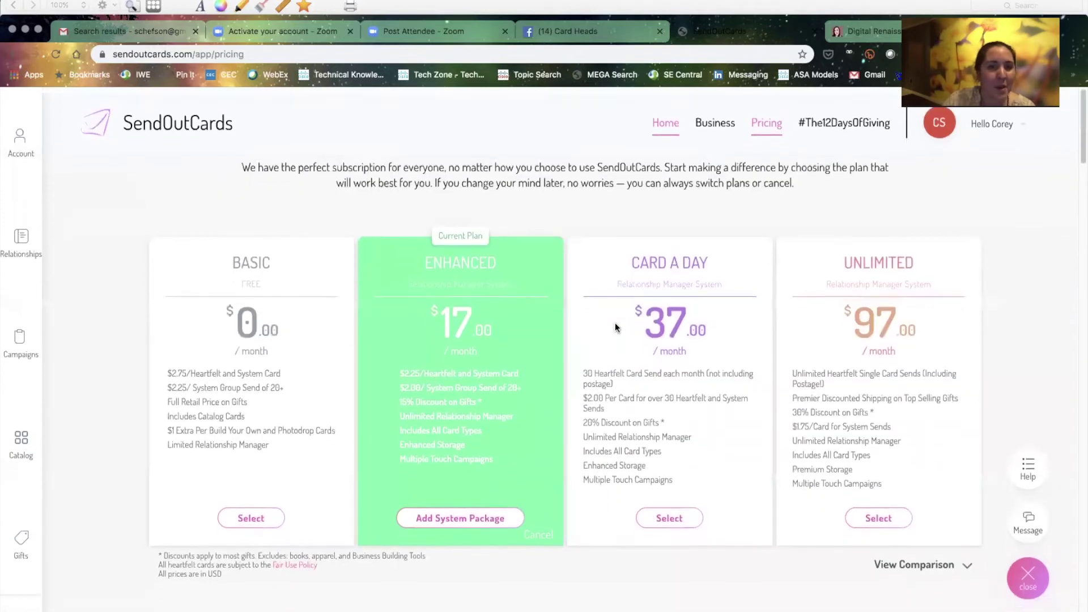
Start a new contact with a first and last name, autofilling the saved '123' street address
left_click(21, 234)
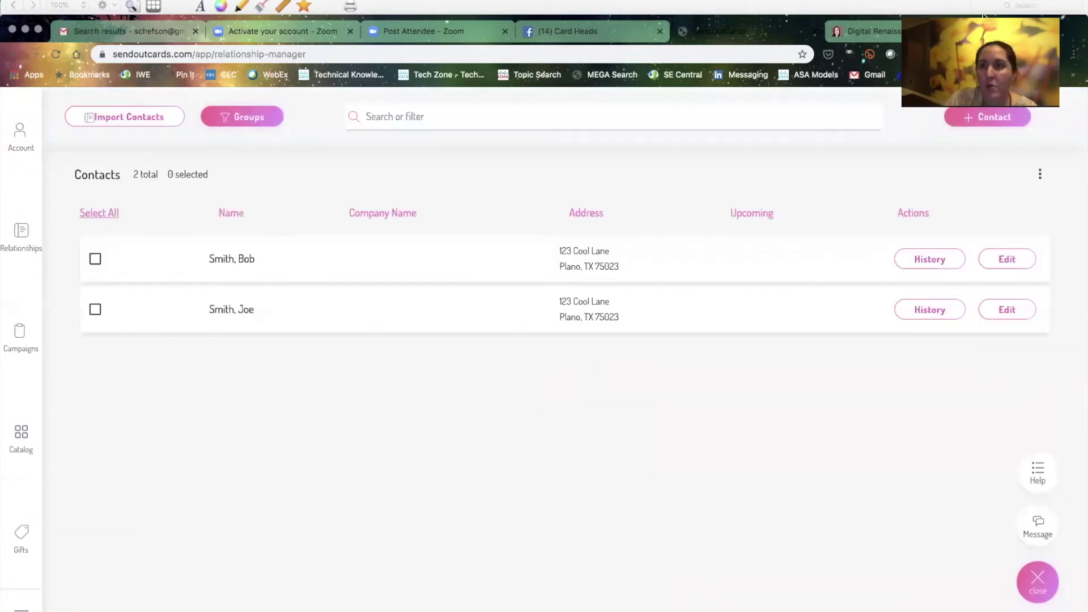
left_click(998, 114)
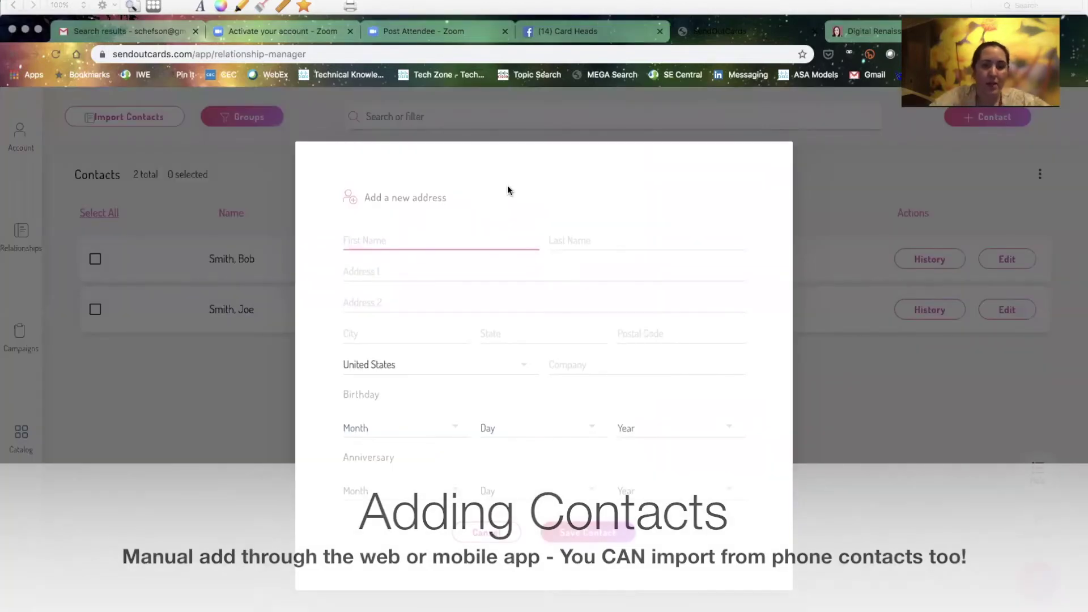
key("Tab")
key("Tab")
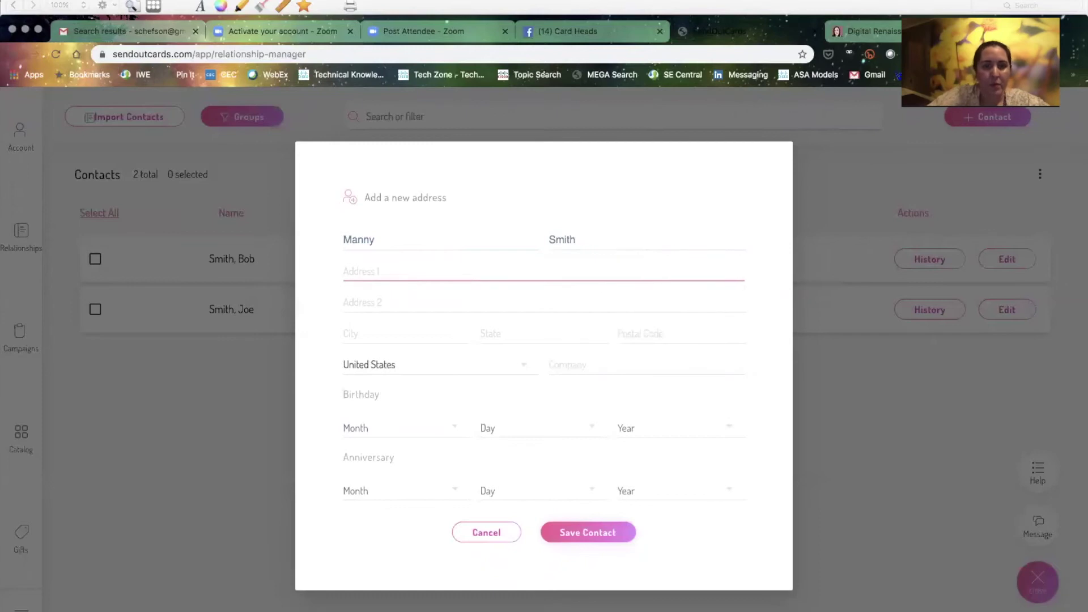
type("123")
key("Down")
key("Return")
key("Tab")
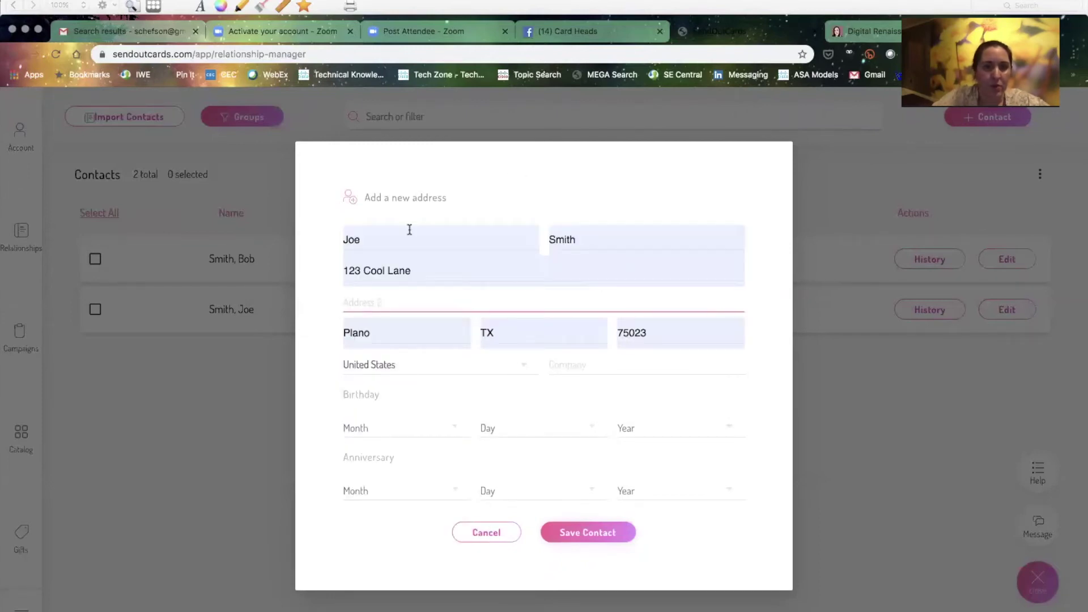
Correct the contact's overwritten first name, save the contact and close its page
double_click(409, 238)
type("Mandy")
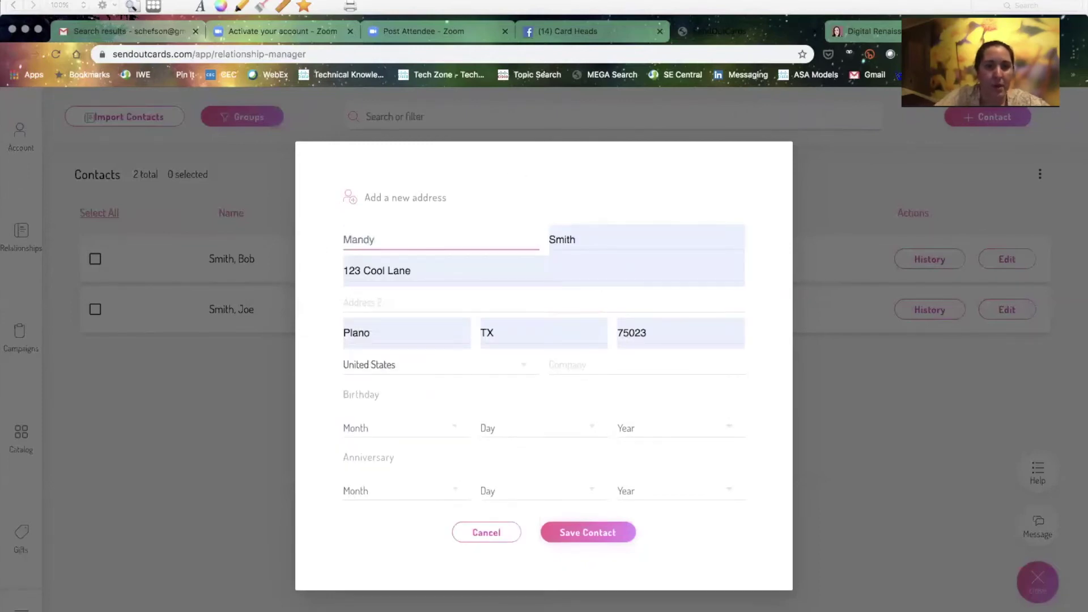
key("BackSpace")
key("BackSpace")
type("ny")
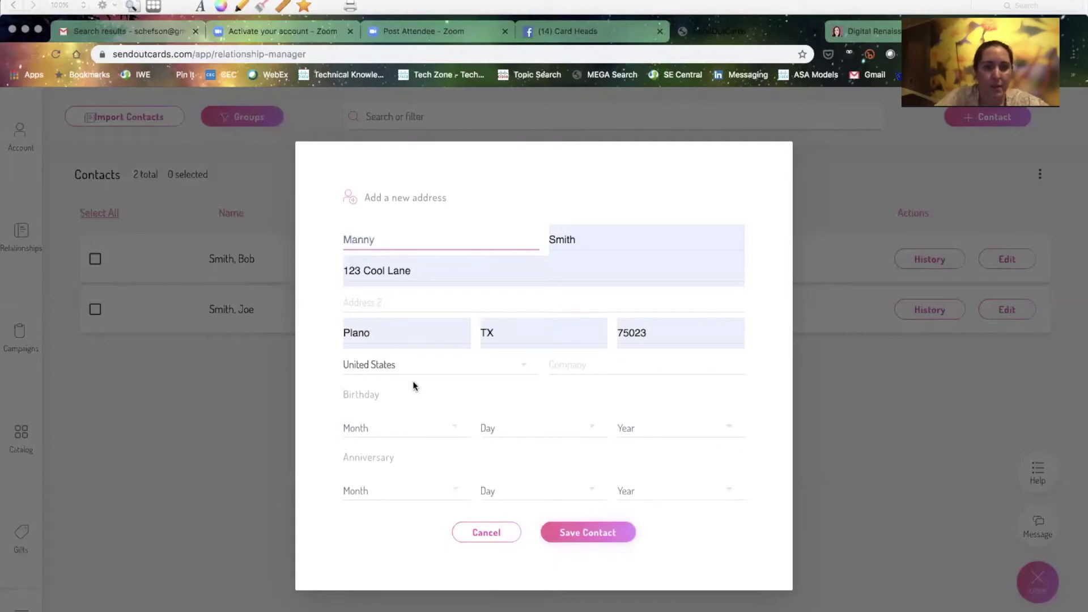
left_click(595, 534)
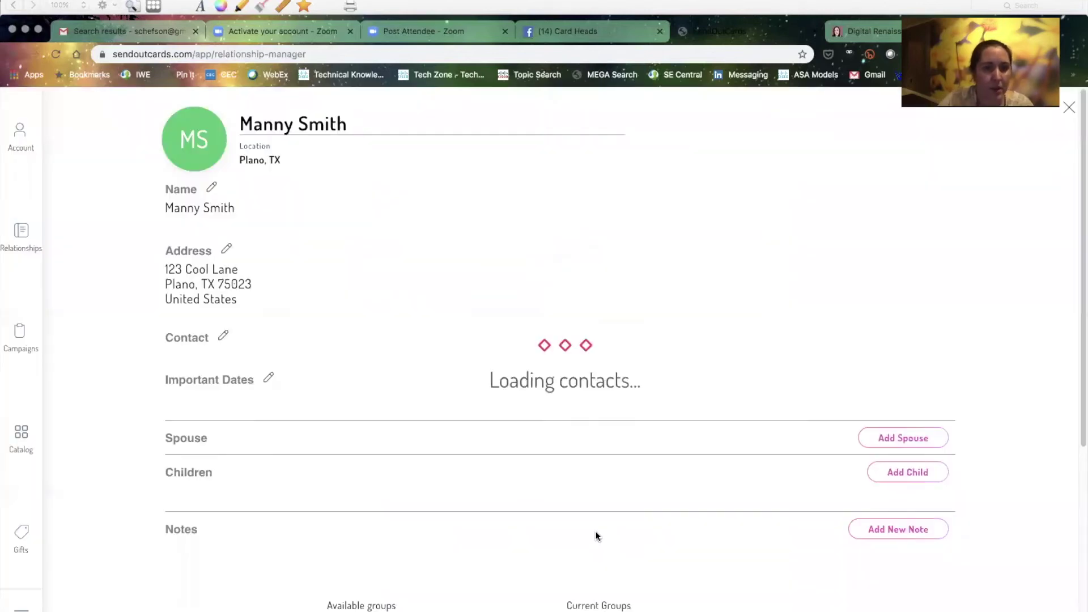
left_click(1070, 108)
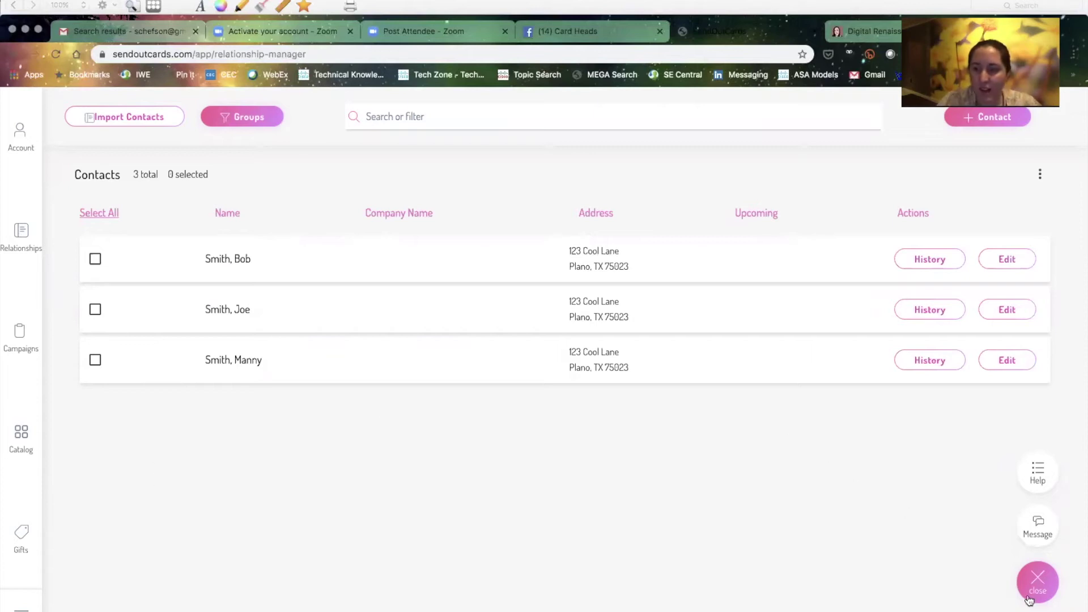
Go to the card catalog, open the Holiday category and select the Holly Jolly card
left_click(17, 137)
left_click(57, 121)
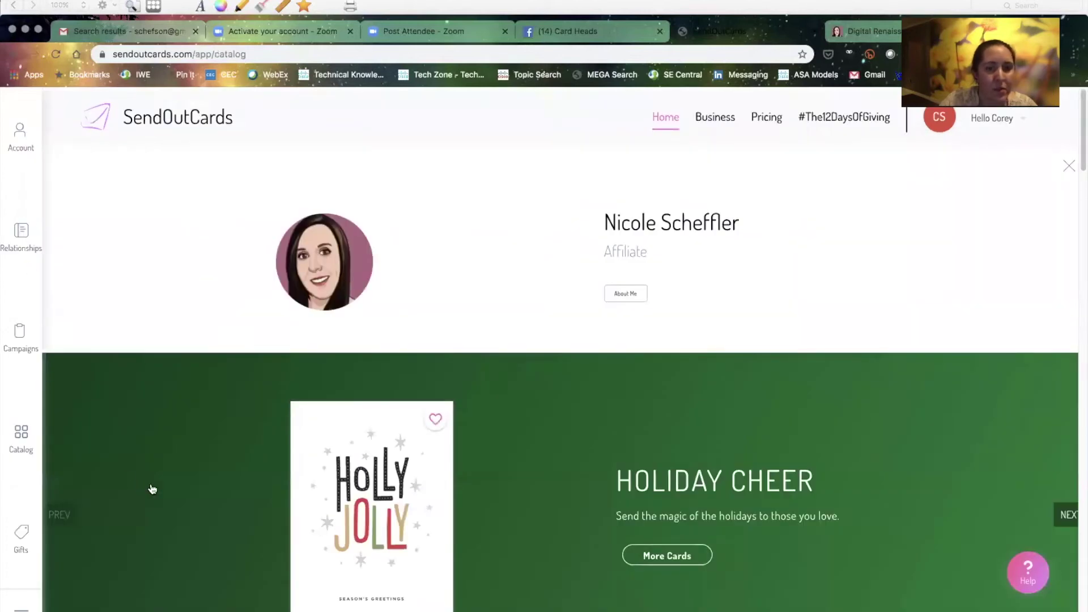
scroll(151, 486, "down", 8)
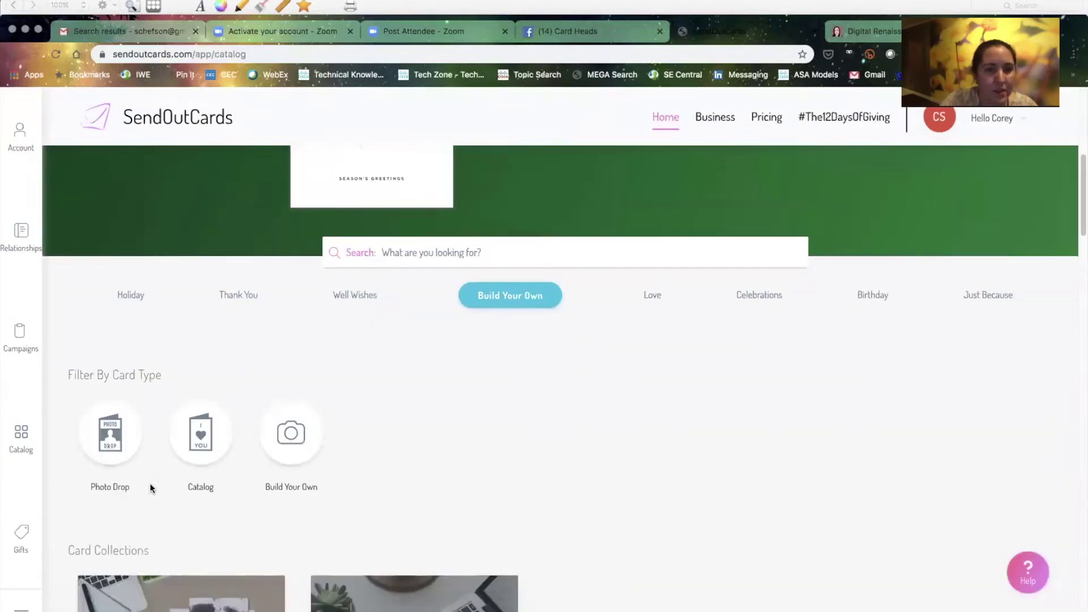
left_click(137, 299)
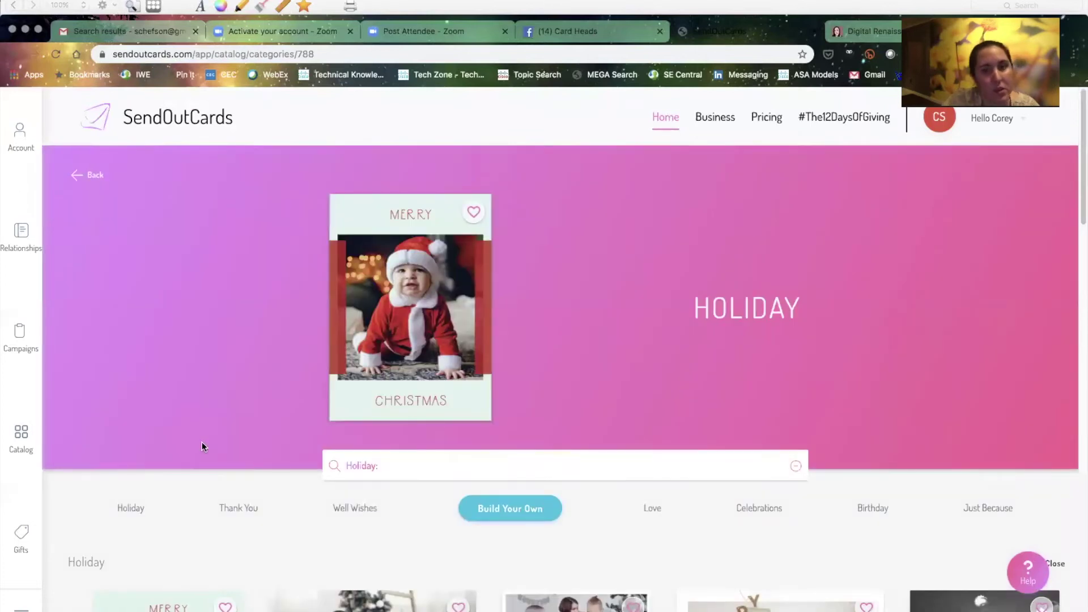
scroll(202, 441, "down", 3)
scroll(202, 441, "down", 2)
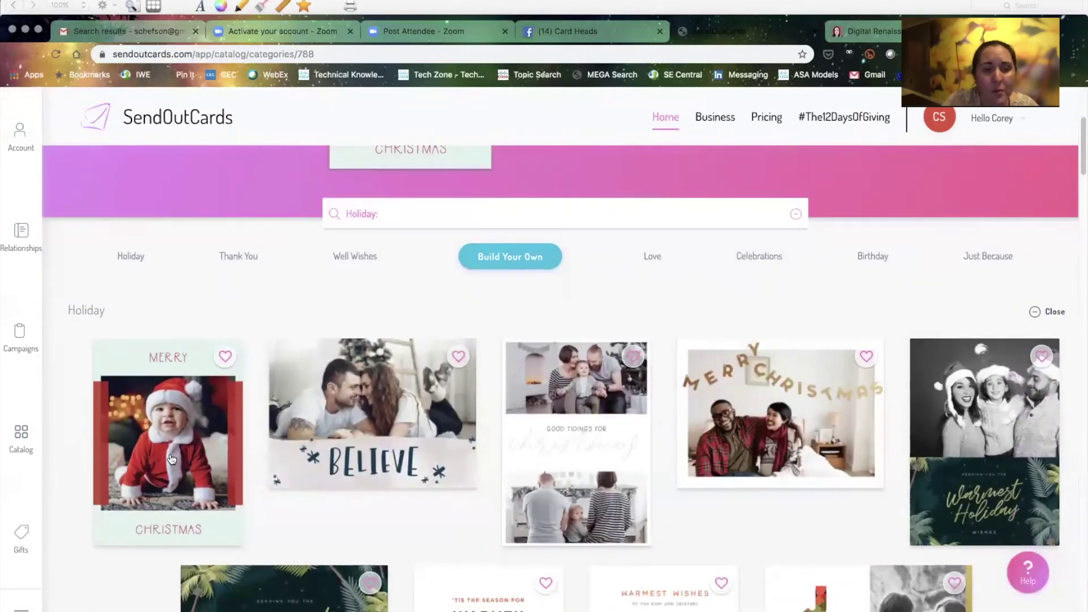
scroll(170, 467, "down", 1)
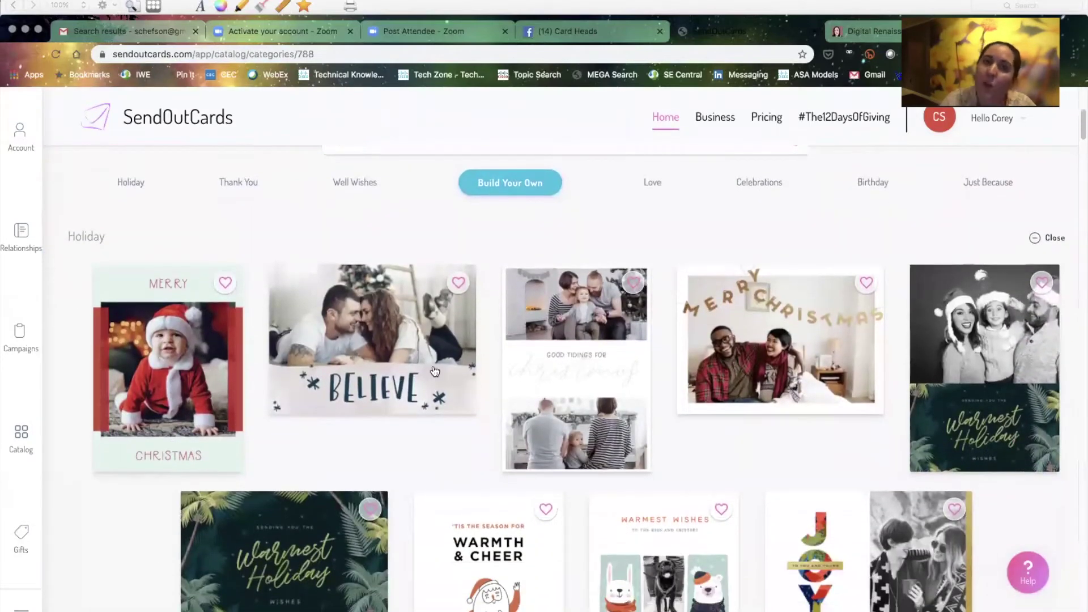
scroll(433, 367, "down", 3)
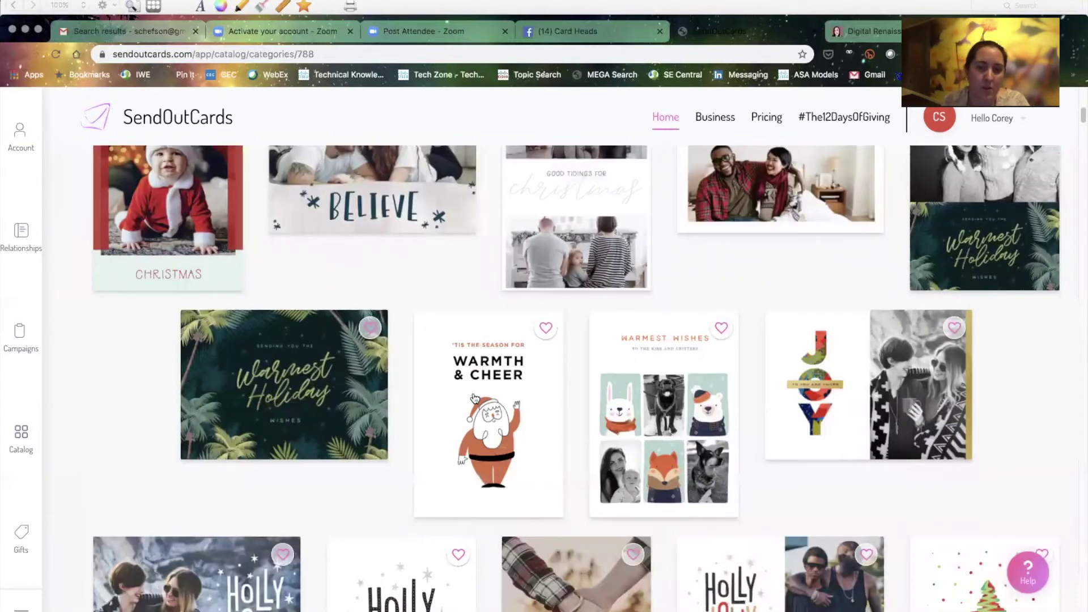
scroll(475, 399, "down", 5)
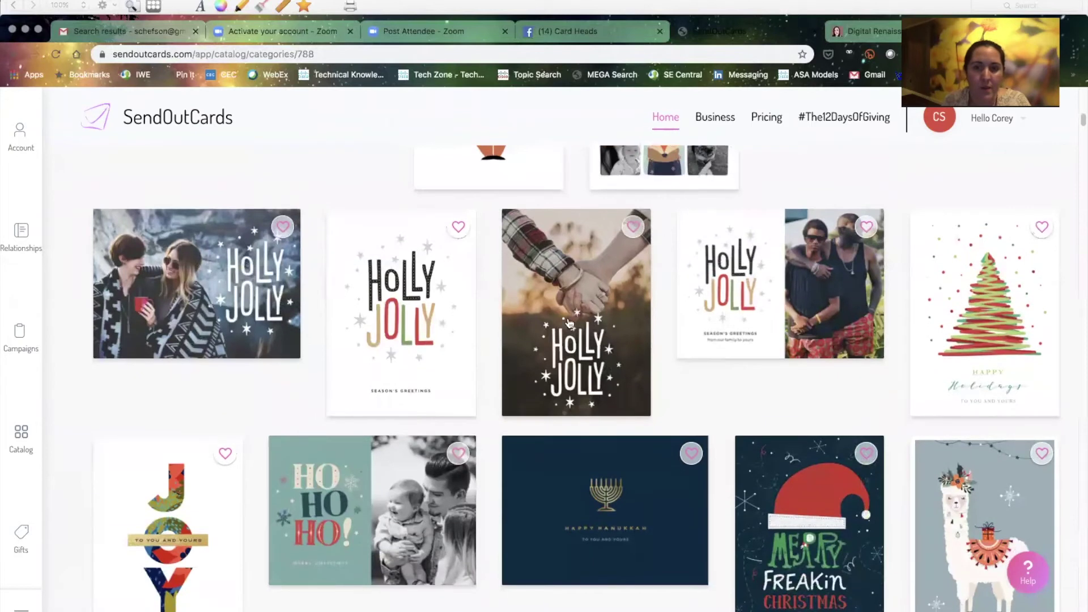
left_click(569, 323)
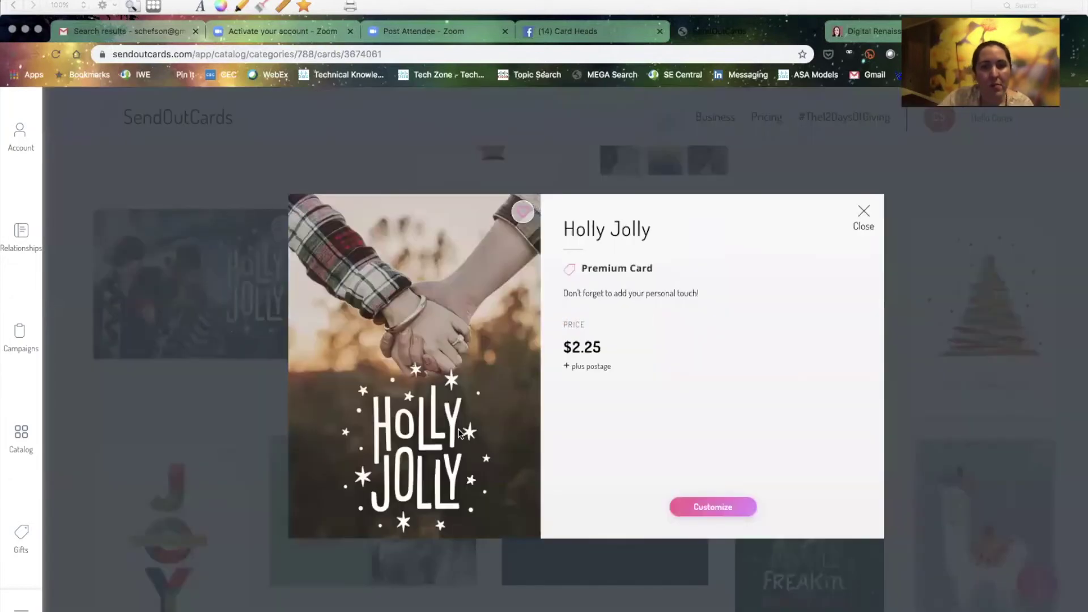
Customize Holly Jolly as a 2-Panel Standard card with the girl's photo on the front
left_click(736, 513)
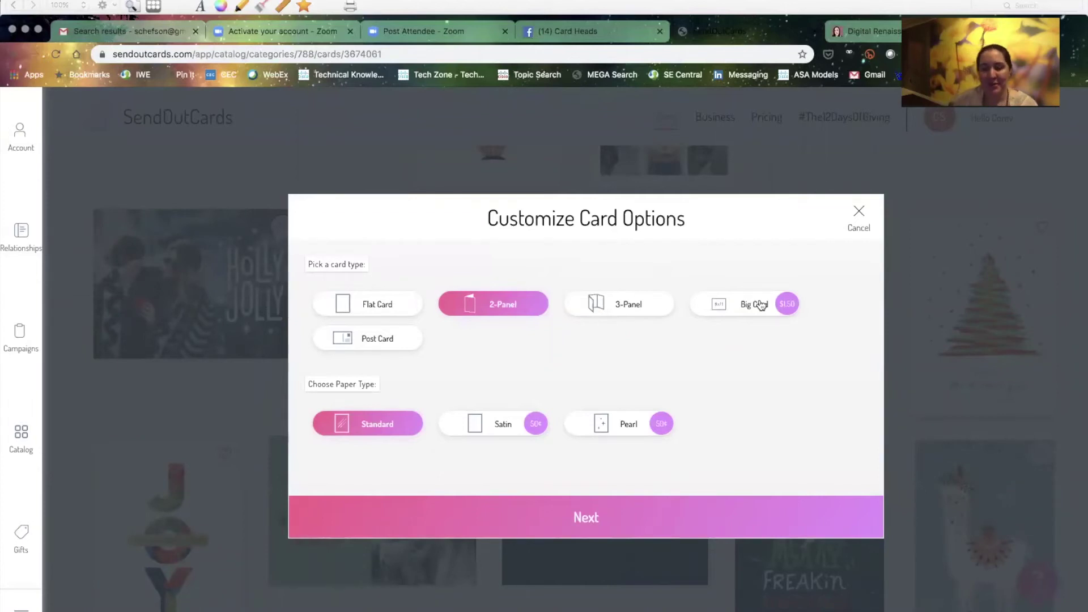
left_click(622, 520)
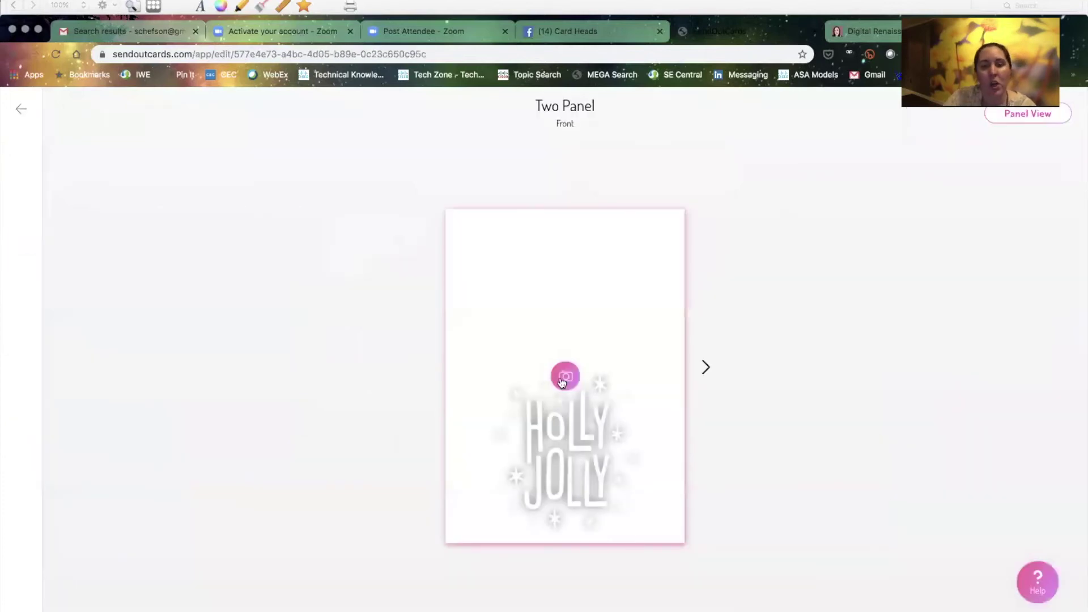
left_click(564, 378)
left_click(135, 230)
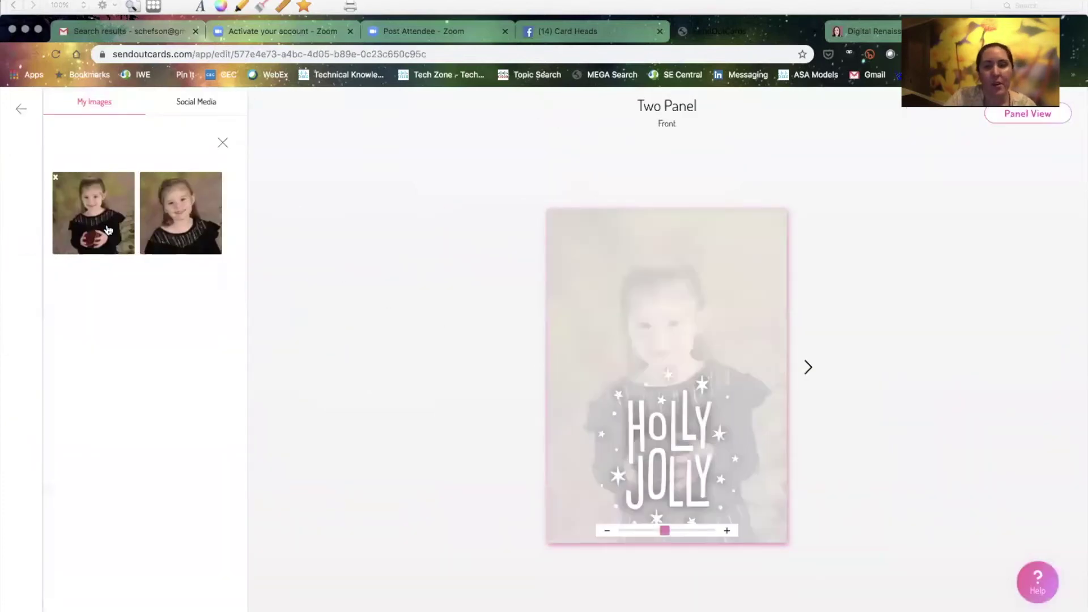
left_click(808, 368)
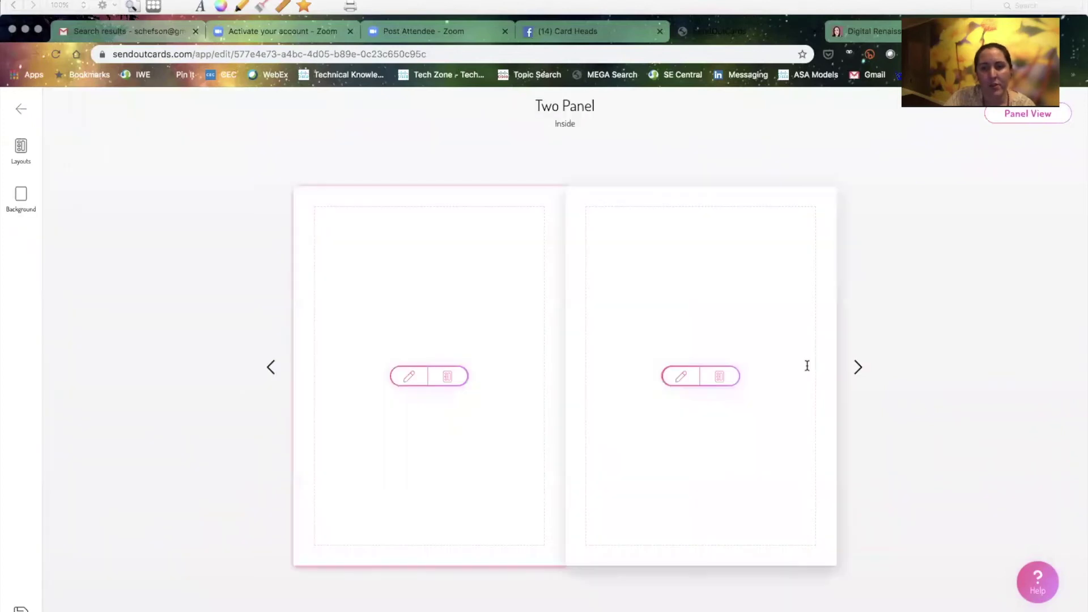
Write 'Hello World' on the left inside panel and colour it magenta
left_click(459, 379)
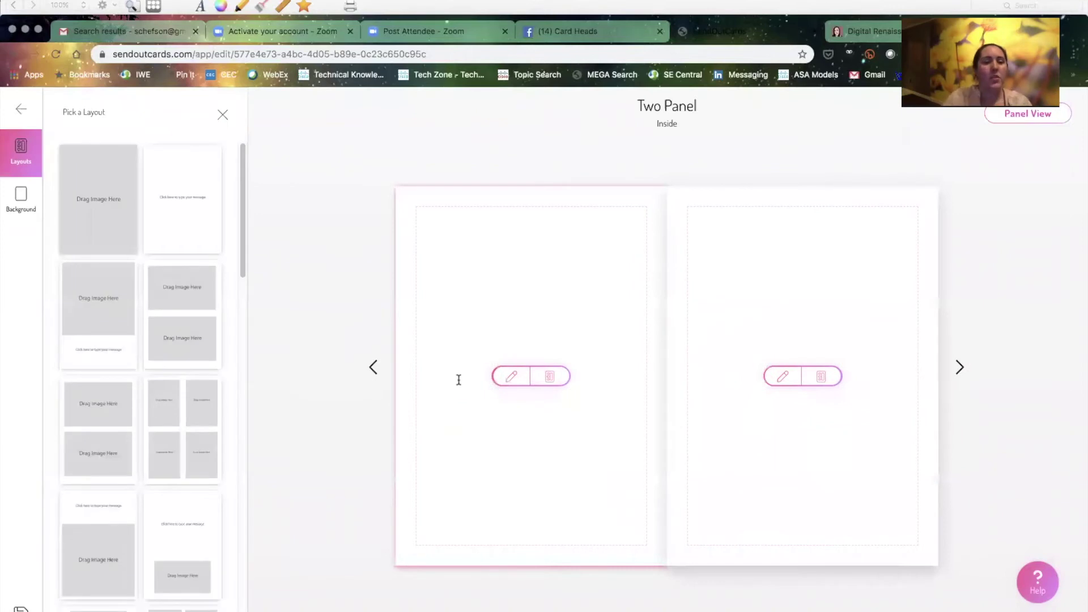
left_click(512, 377)
type("Hello")
key("BackSpace")
key("BackSpace")
key("BackSpace")
key("BackSpace")
type("ellow")
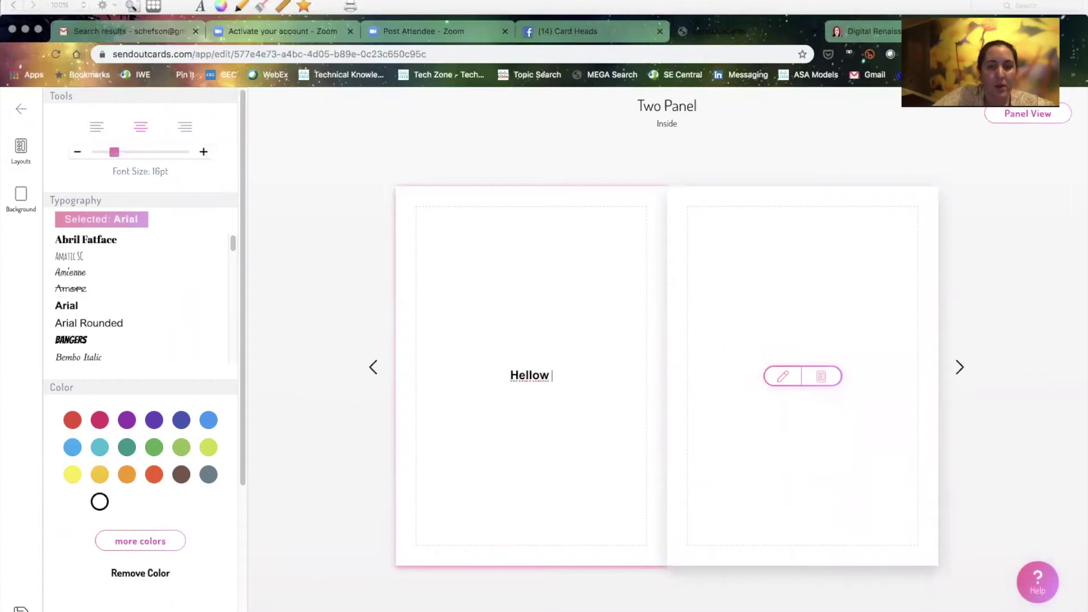
key("BackSpace")
key("BackSpace")
type("World")
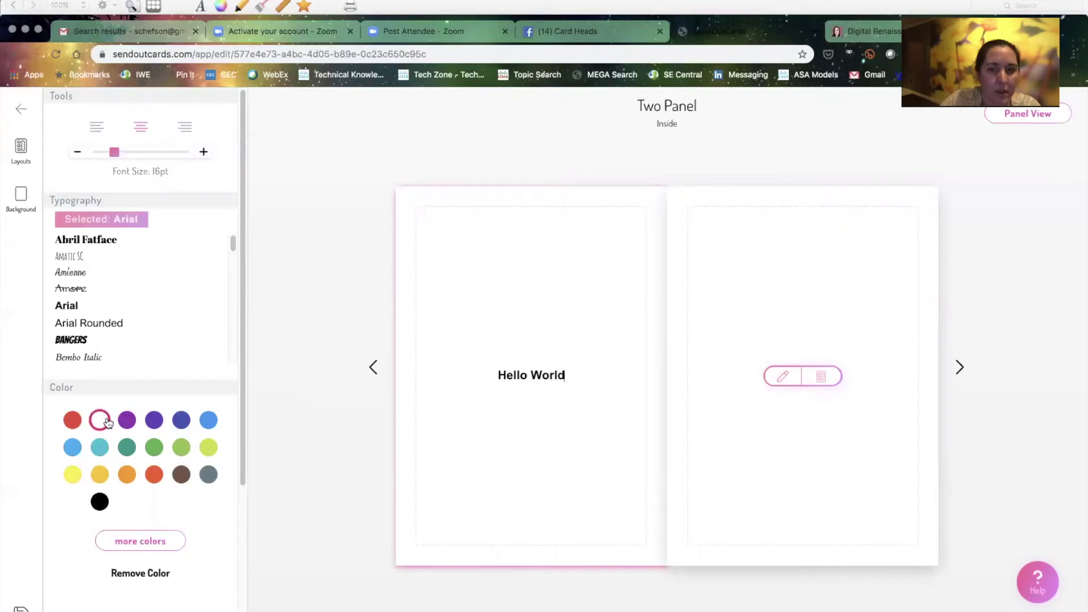
left_click_drag(498, 373, 595, 373)
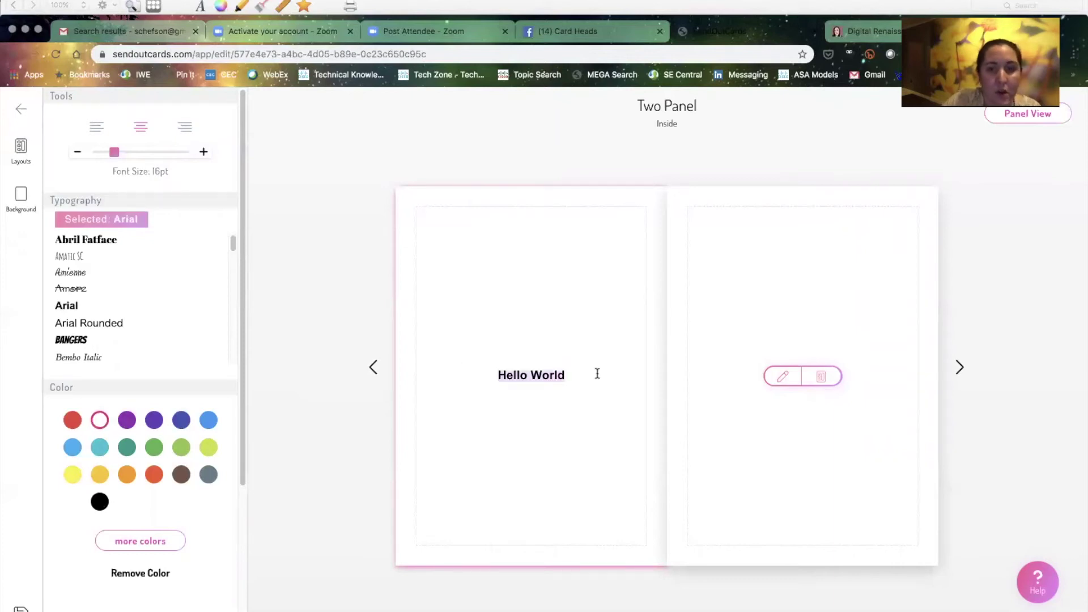
left_click(105, 424)
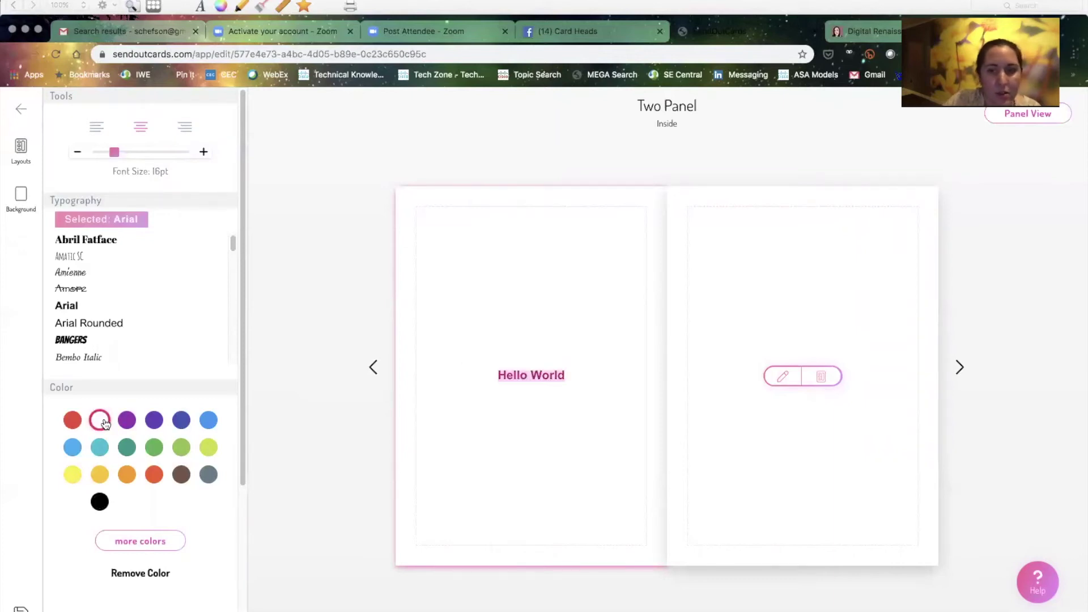
left_click(471, 425)
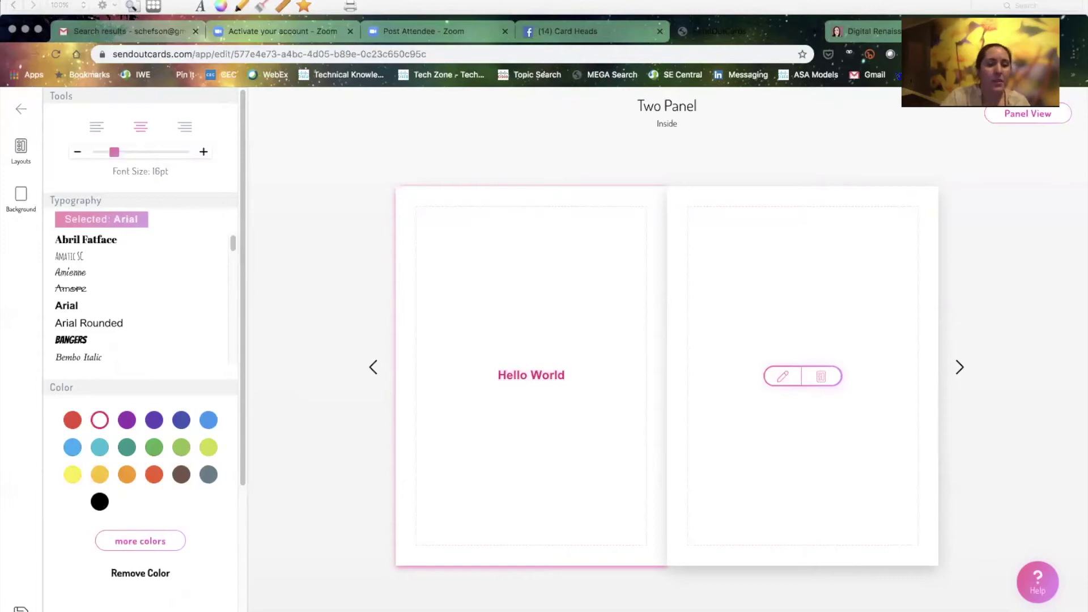
left_click(518, 359)
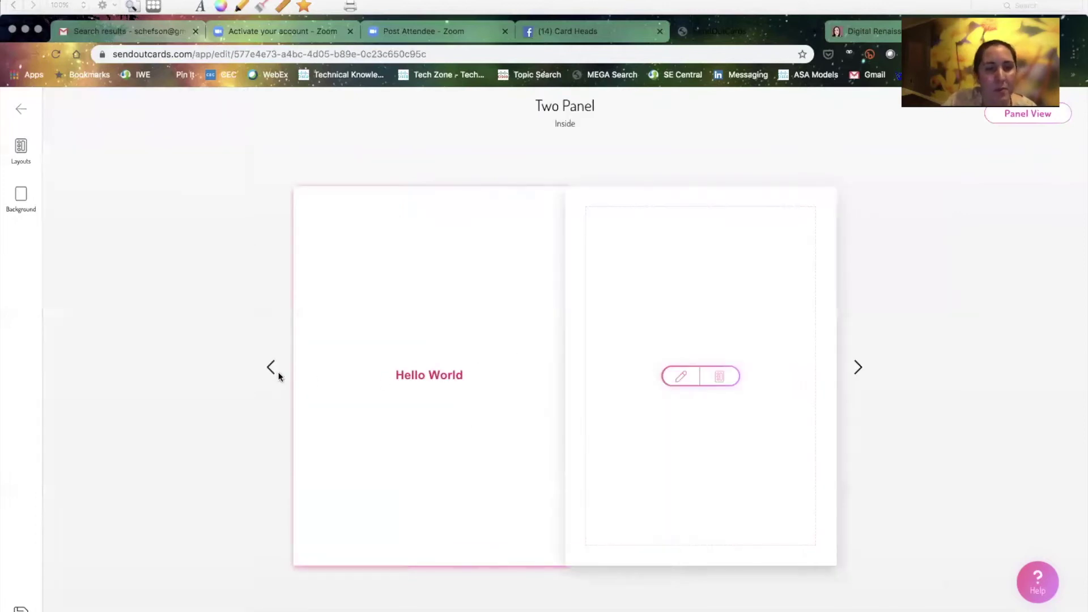
left_click(408, 402)
Give the left panel an image-above-text layout with the second photo; add 'Happy Holidays' on the right
left_click(33, 157)
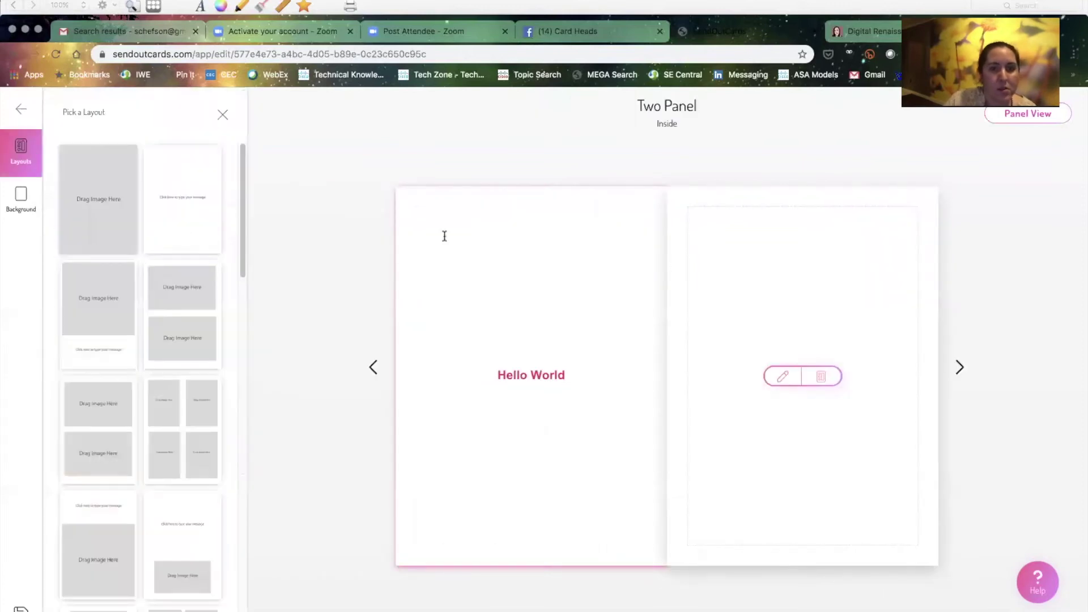
left_click(123, 317)
left_click(530, 320)
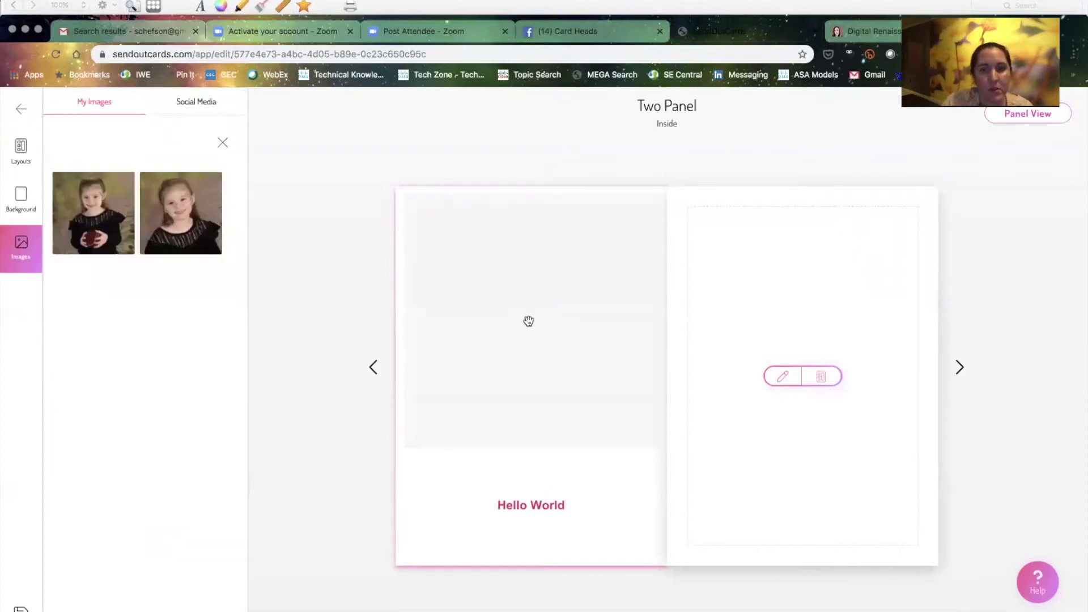
left_click(173, 230)
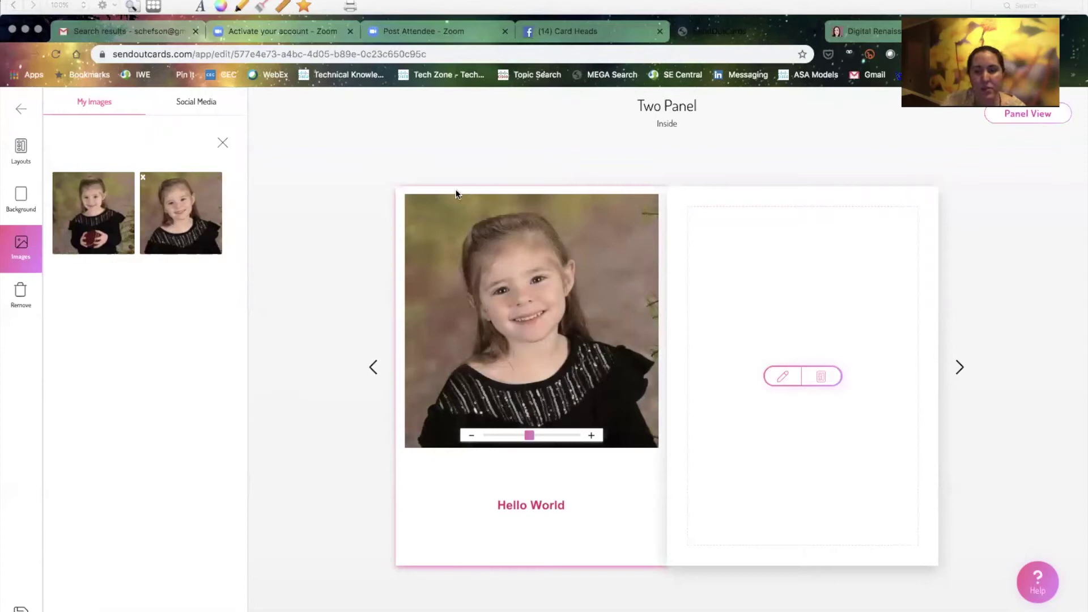
left_click(783, 377)
type("Happy Holidays")
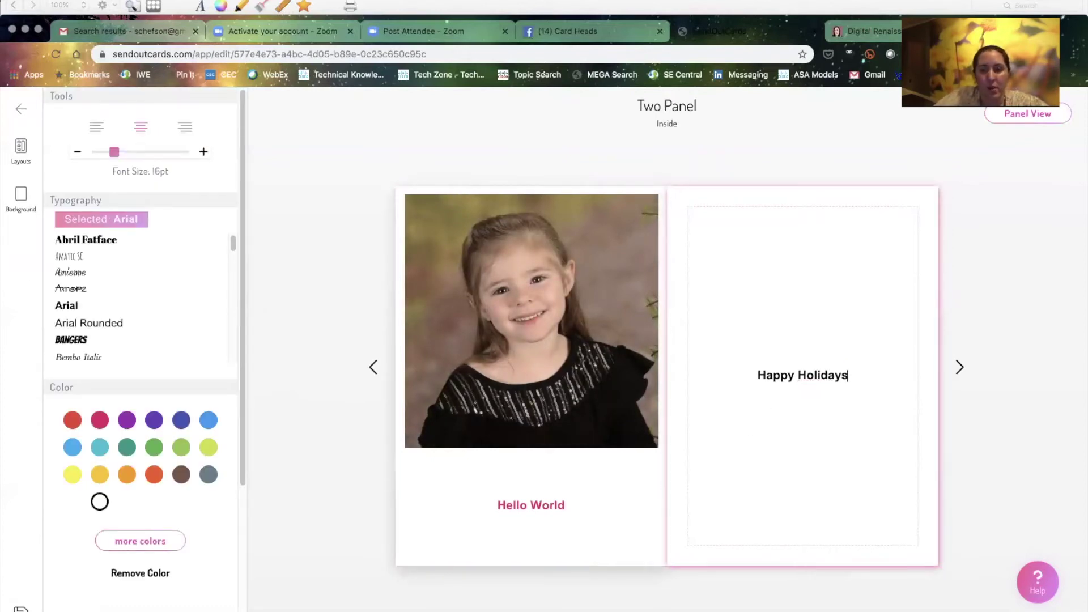
left_click(960, 365)
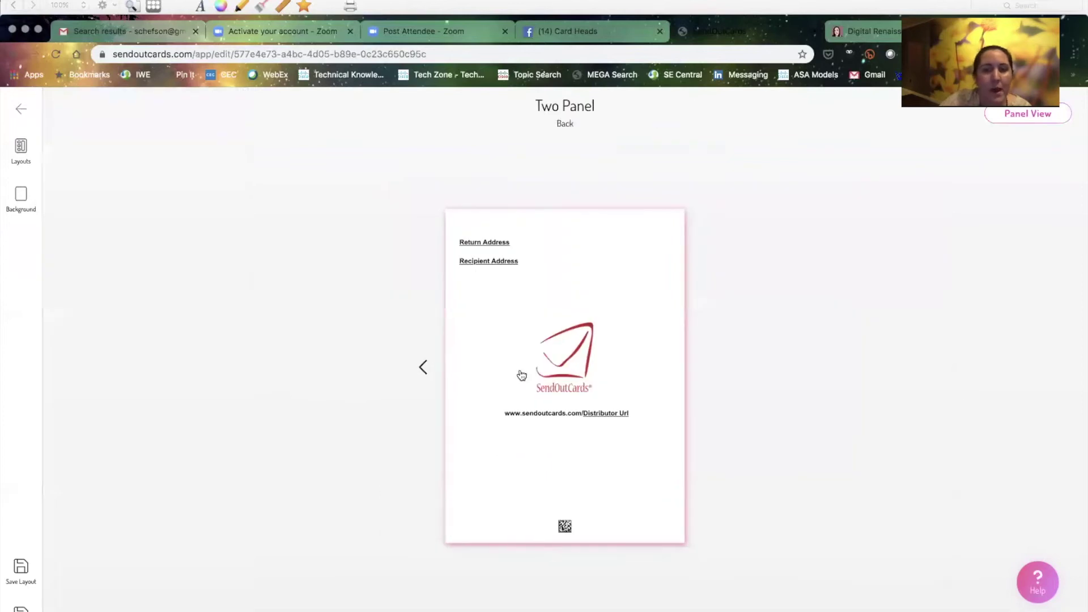
Apply the YOURNAME photo layout to the back with the second photo, replacing YOURNAME with the family name and 2019
left_click(30, 155)
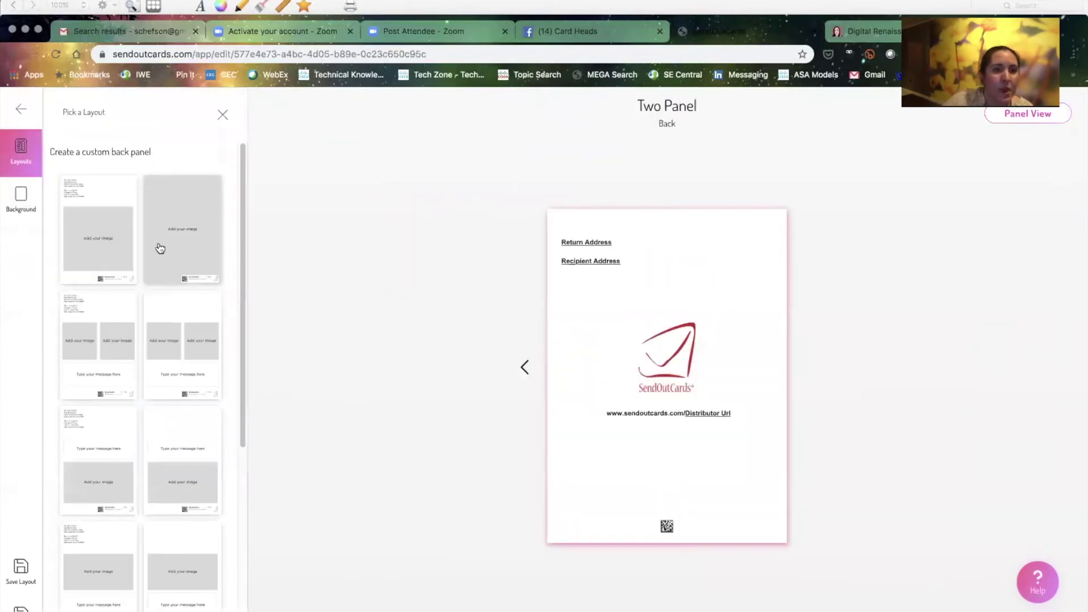
scroll(170, 400, "down", 5)
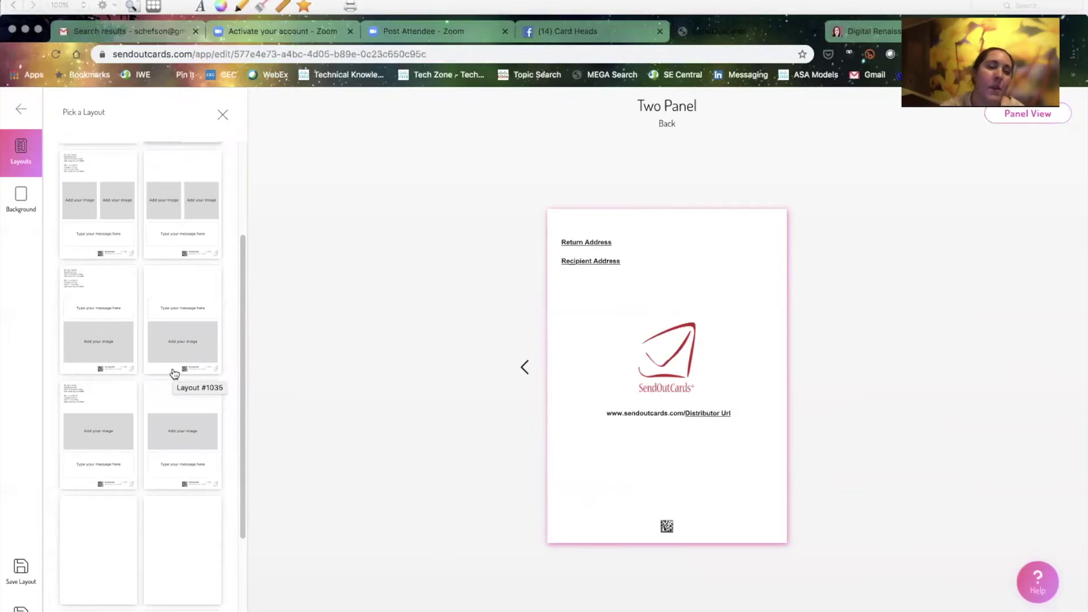
scroll(165, 294, "up", 3)
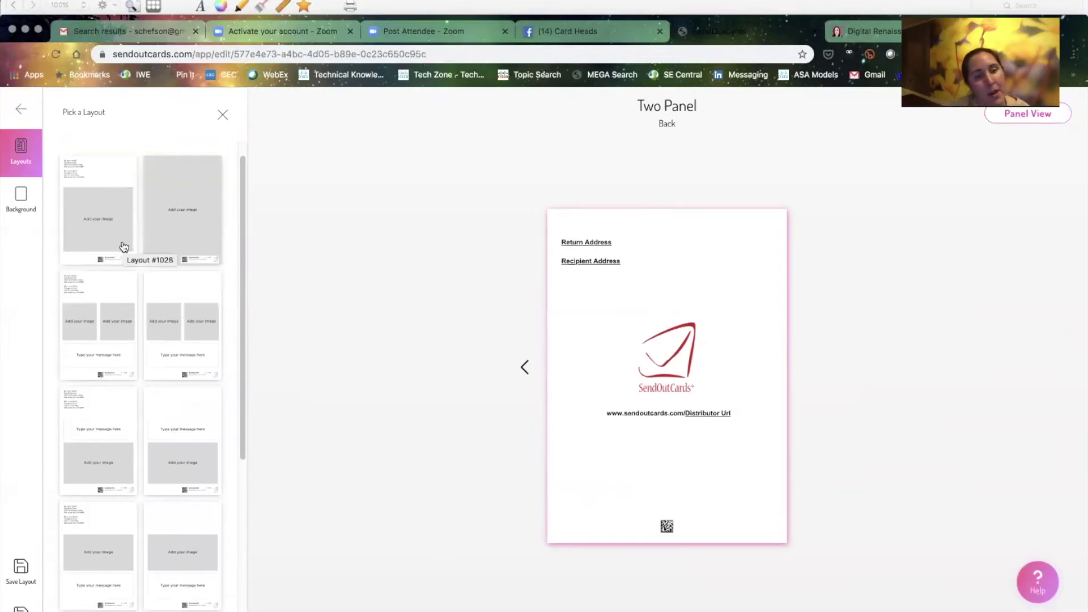
scroll(170, 444, "down", 5)
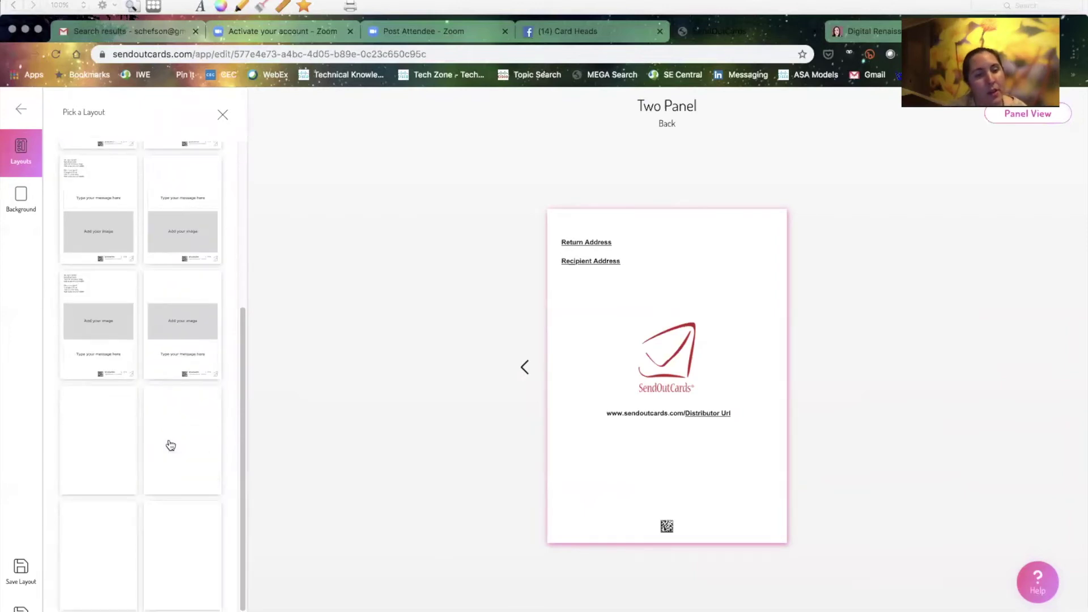
scroll(169, 444, "up", 6)
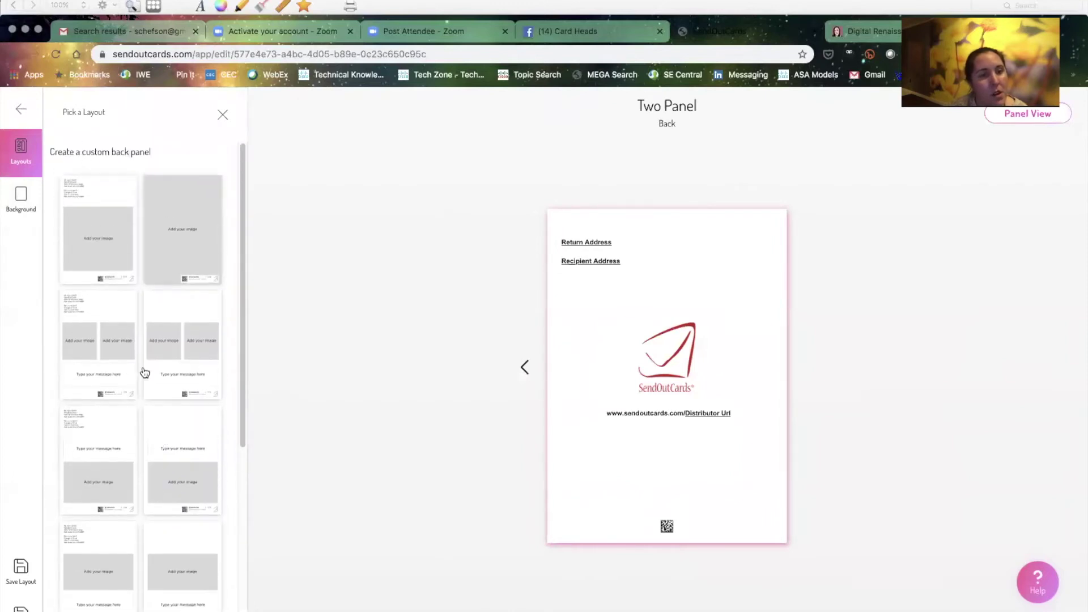
scroll(107, 397, "down", 5)
left_click(160, 440)
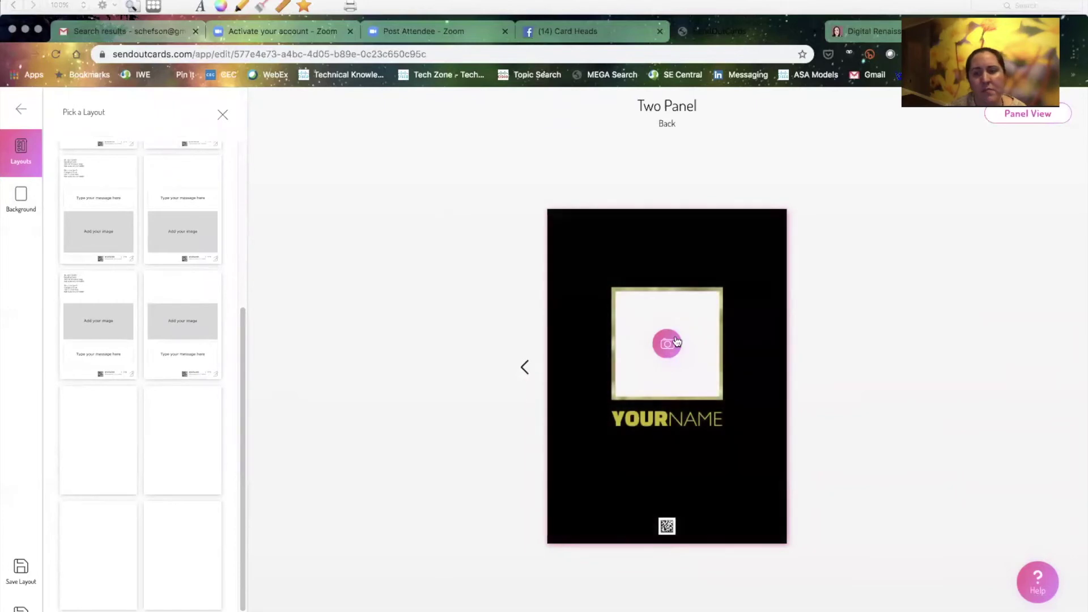
left_click(669, 344)
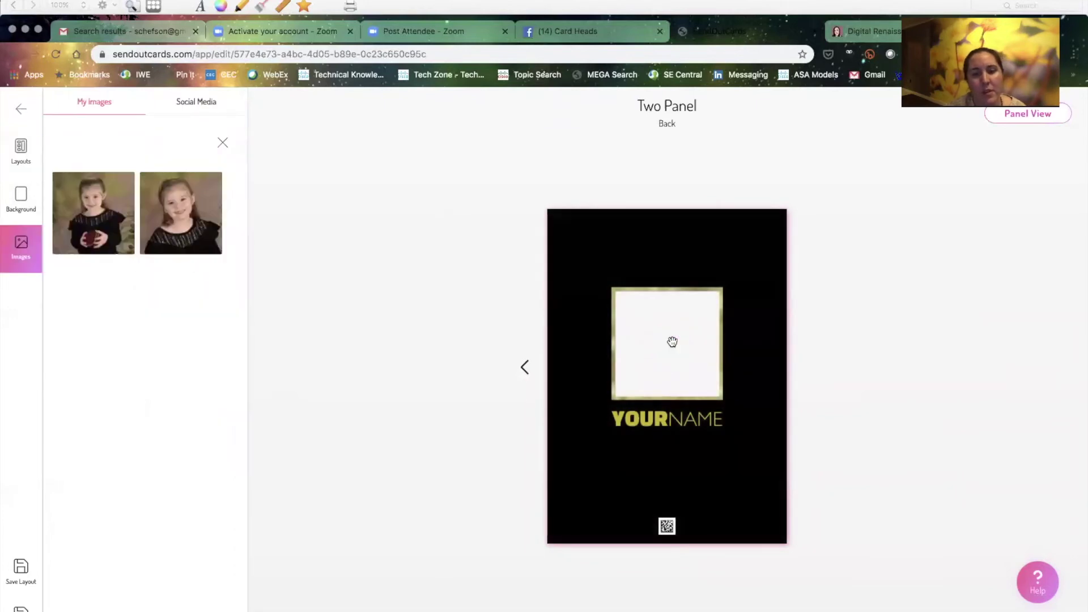
left_click(179, 230)
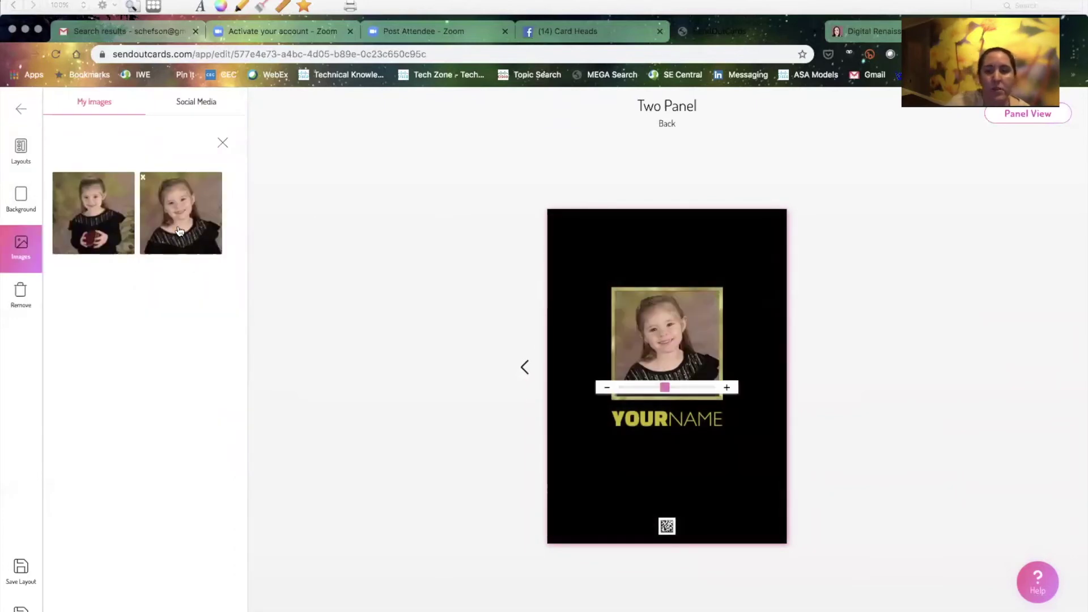
left_click(723, 419)
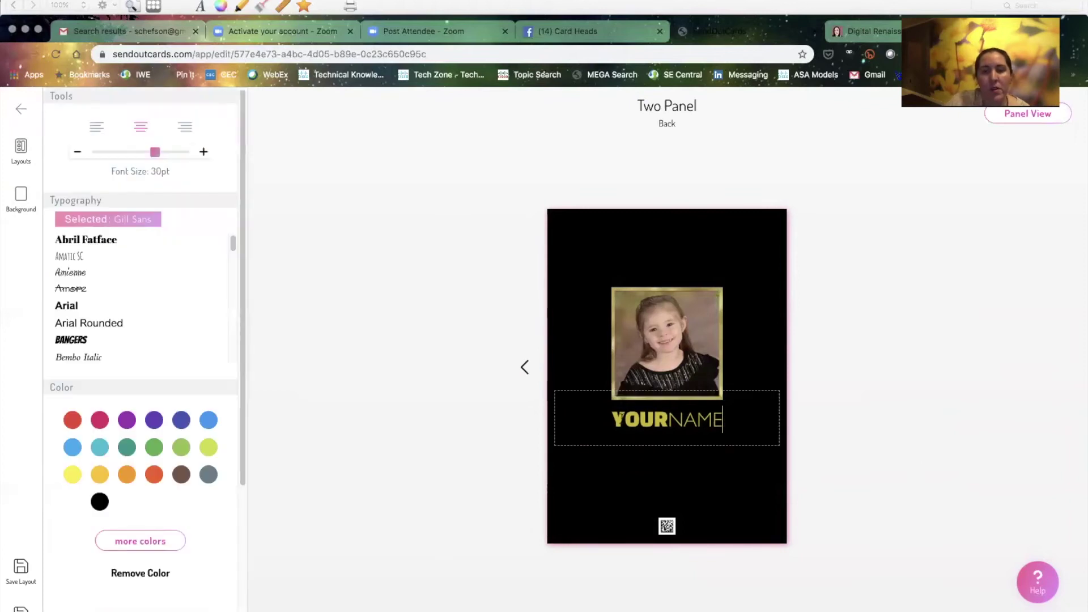
double_click(722, 420)
type("Scheffler 2019")
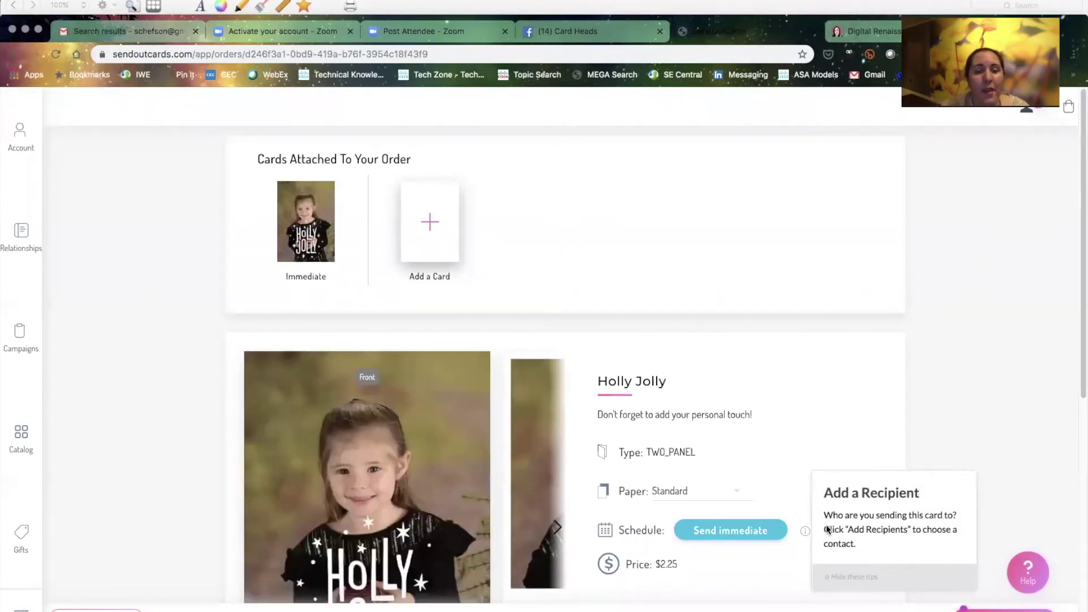
Scroll to the order's Recipients section and open Add Recipients
scroll(395, 426, "down", 5)
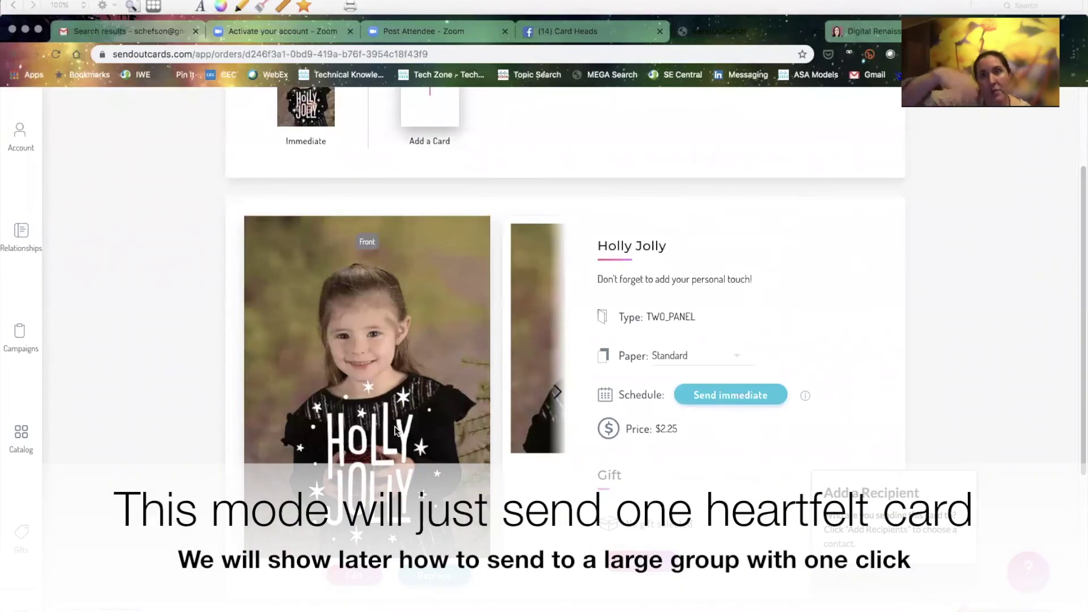
scroll(363, 387, "down", 1)
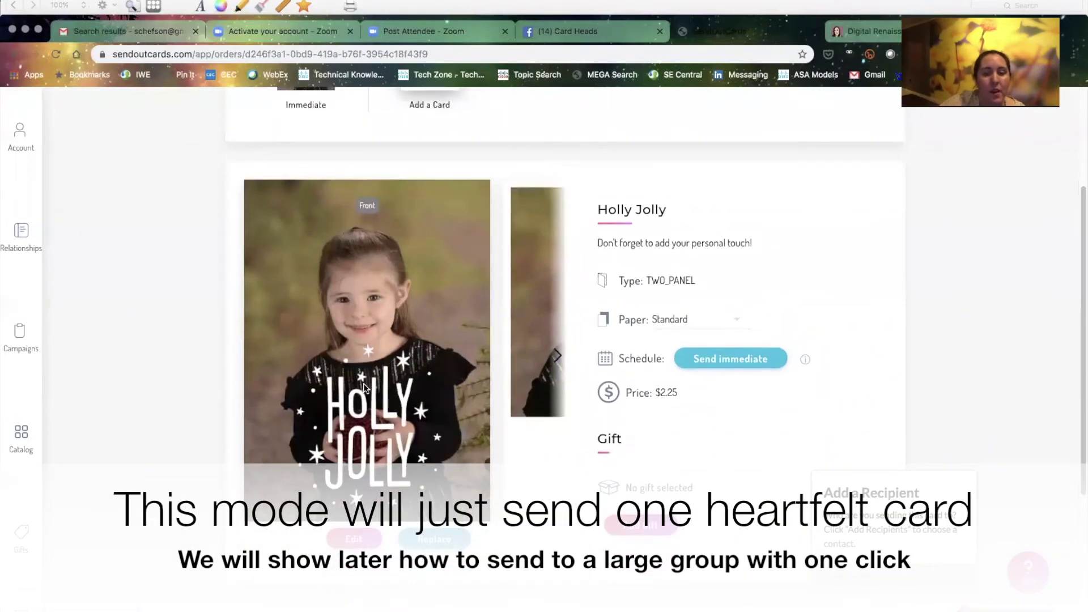
scroll(372, 397, "down", 6)
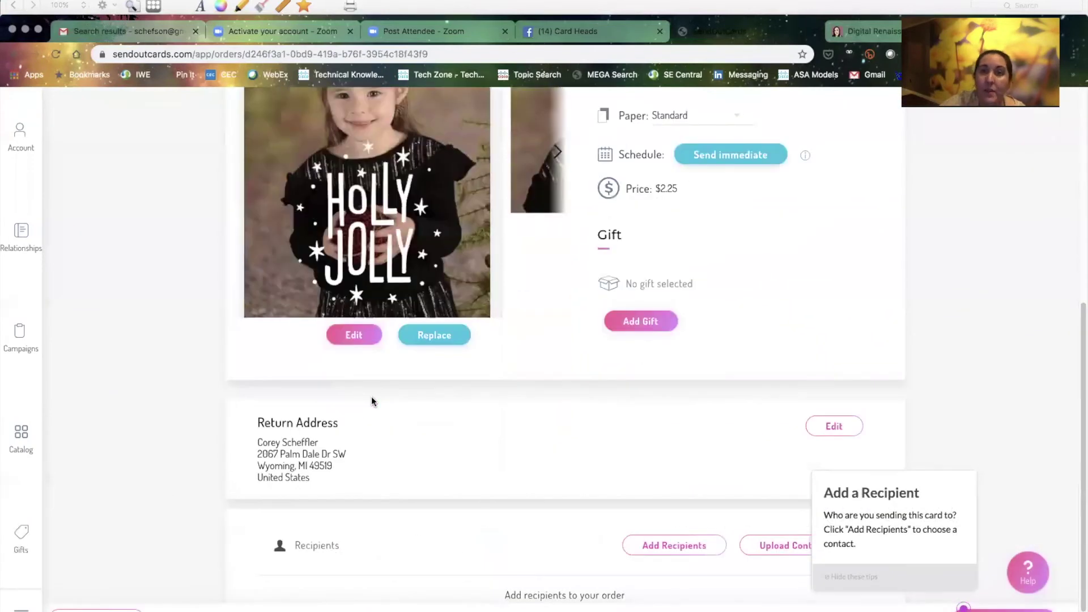
scroll(372, 401, "down", 1)
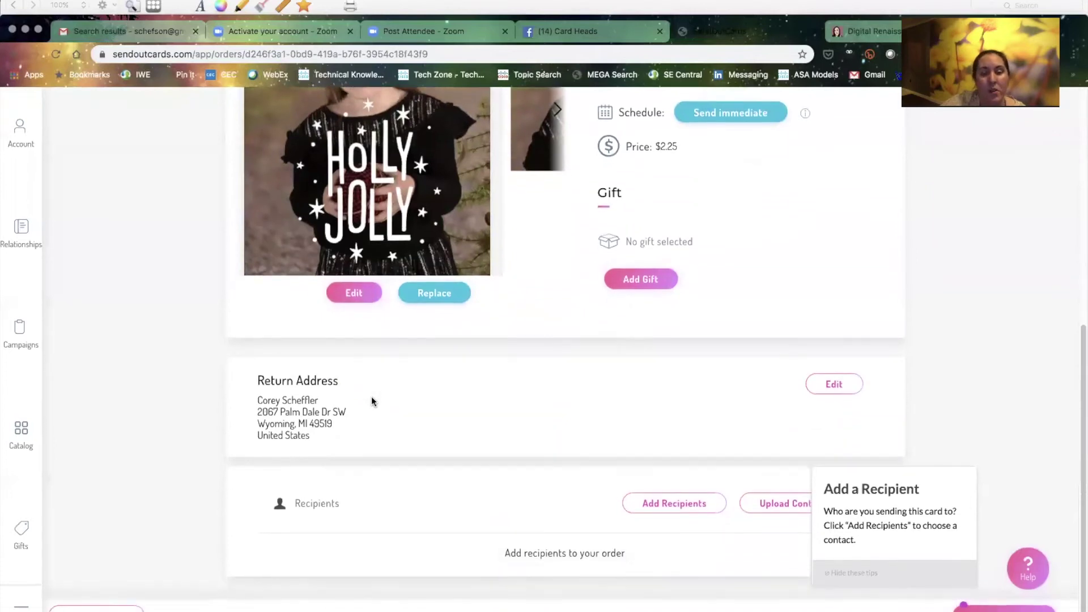
left_click(658, 504)
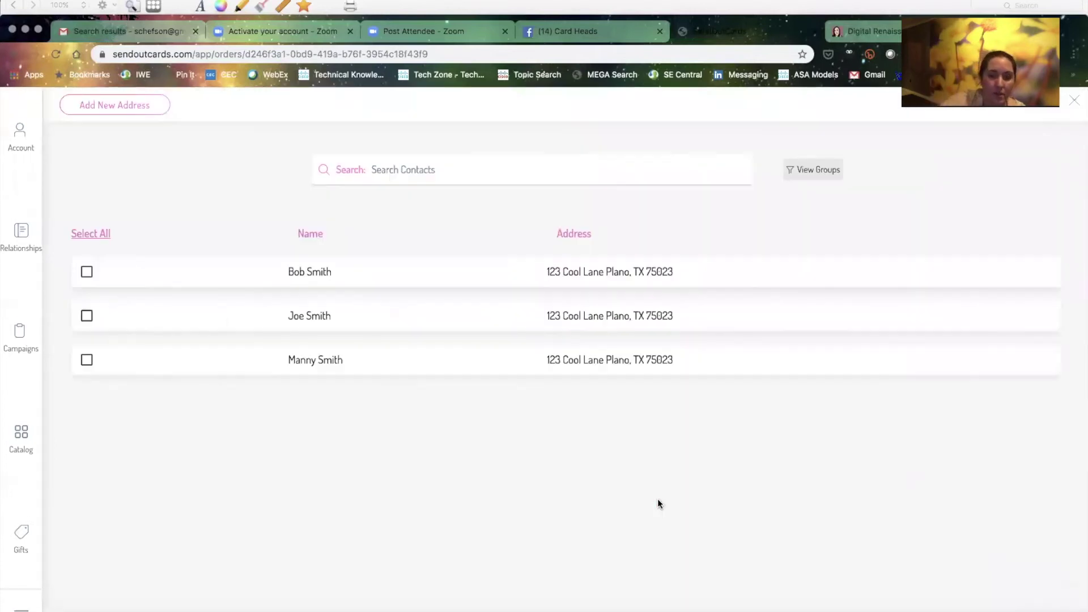
Start a new contact with a first and last name, autofilling the address from the '12' suggestion
left_click(148, 106)
type("Jane")
key("Tab")
type("Smith")
key("Tab")
type("12")
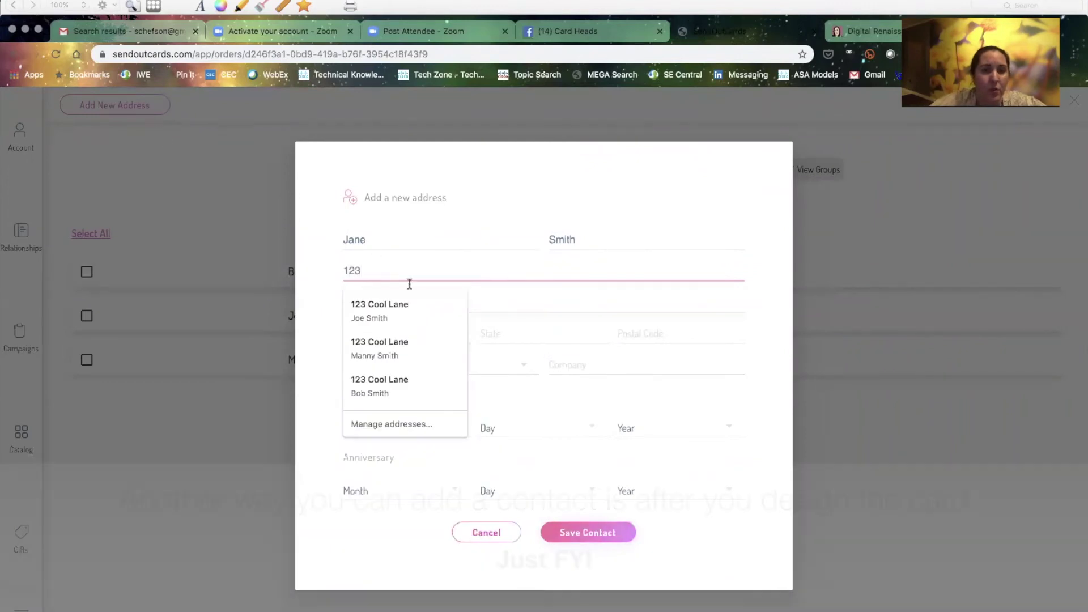
left_click(404, 306)
Correct the first name, save the contact and return to the order with it as recipient
left_click(366, 239)
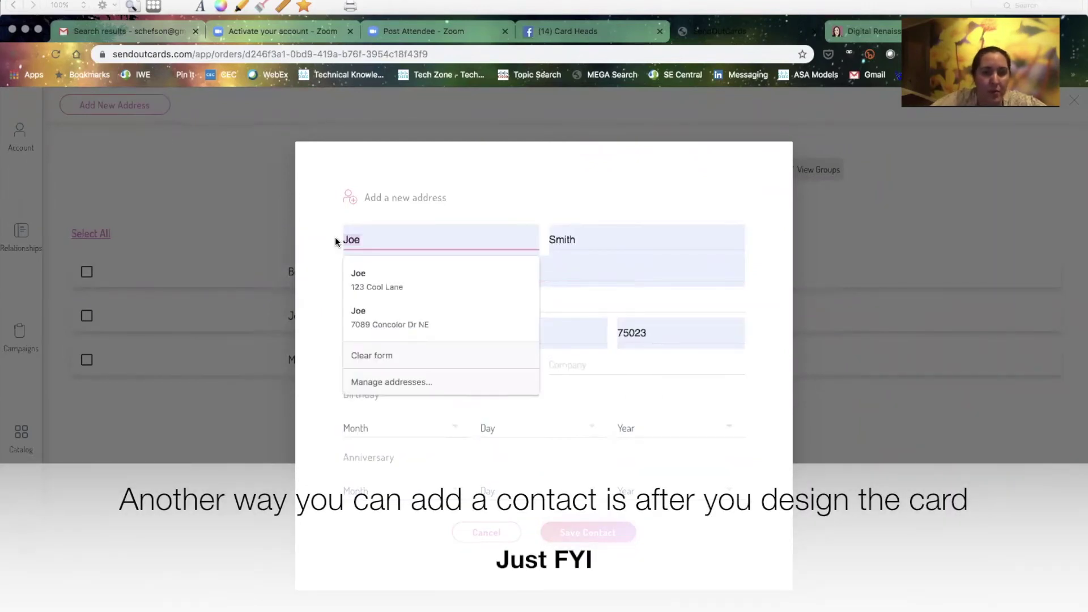
key("BackSpace")
key("BackSpace")
type("ane")
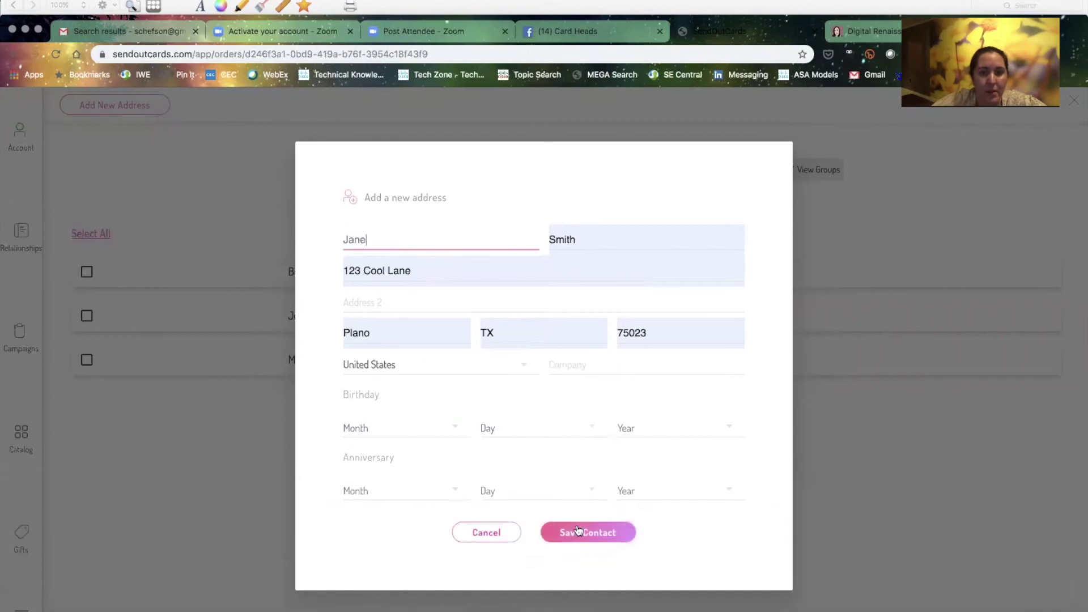
left_click(577, 530)
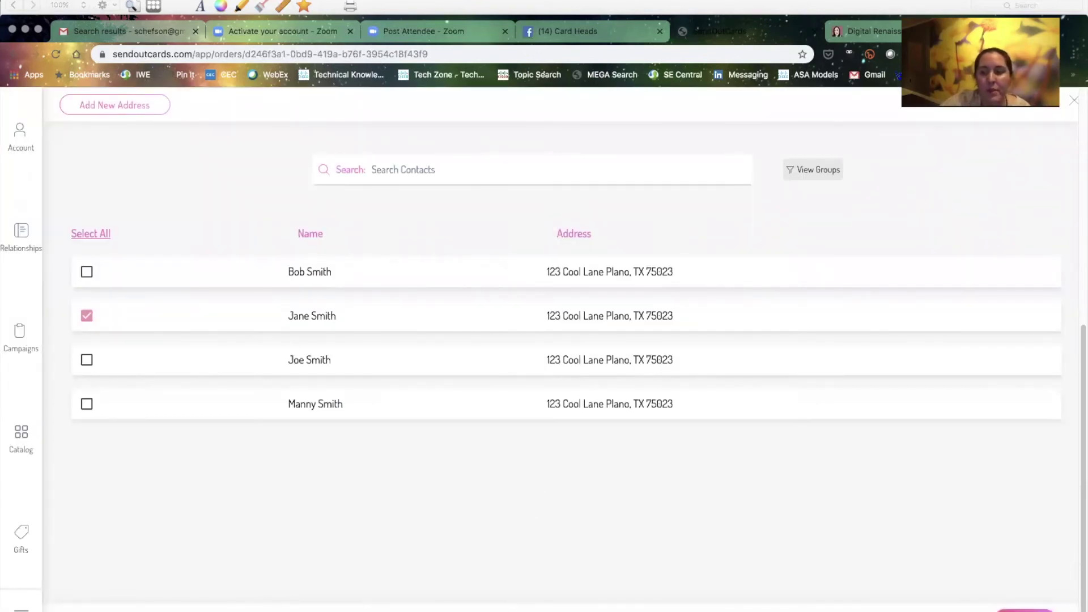
left_click(1018, 605)
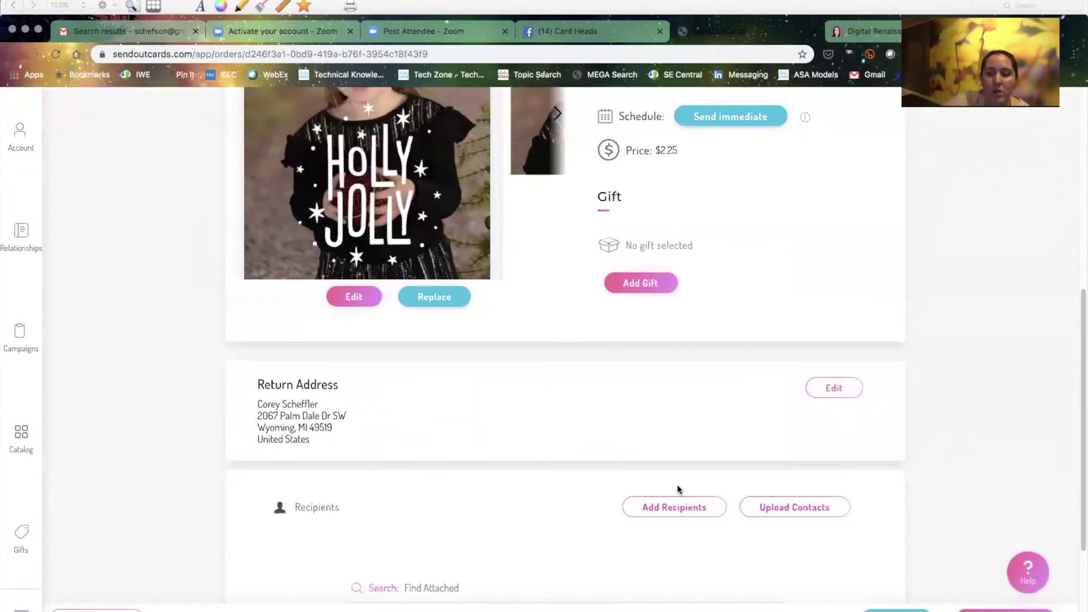
scroll(876, 566, "down", 3)
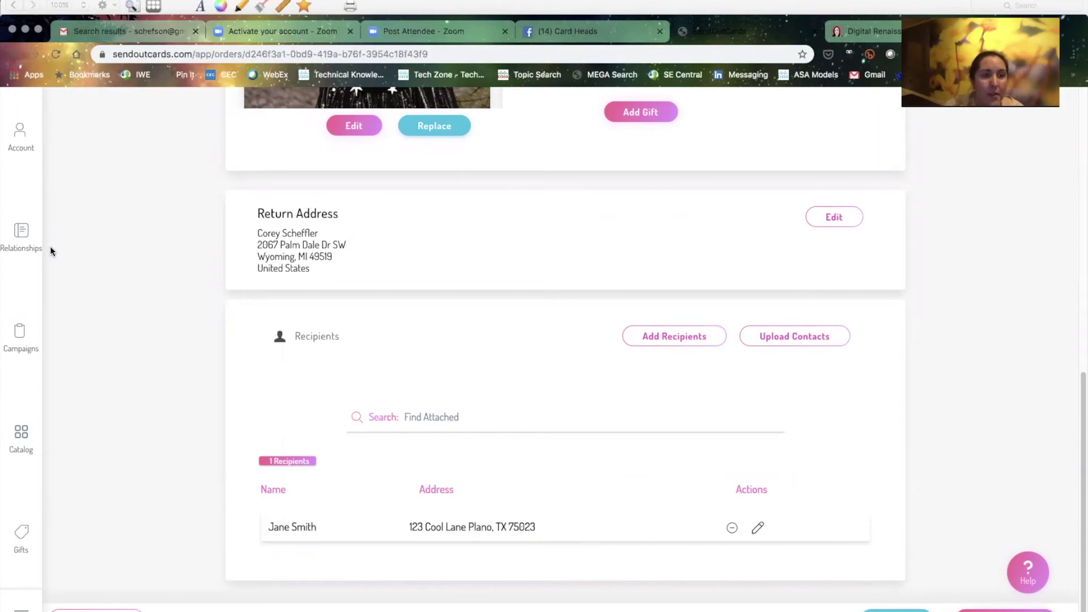
Leave the order via Account and the catalog home to Pricing, then open the account options list
left_click(19, 138)
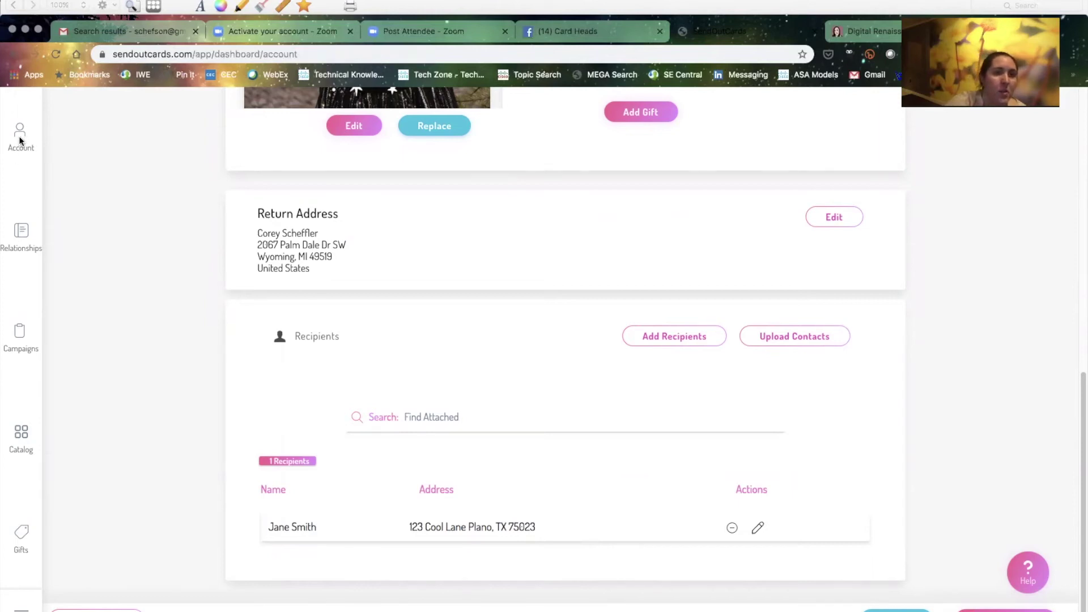
left_click(61, 123)
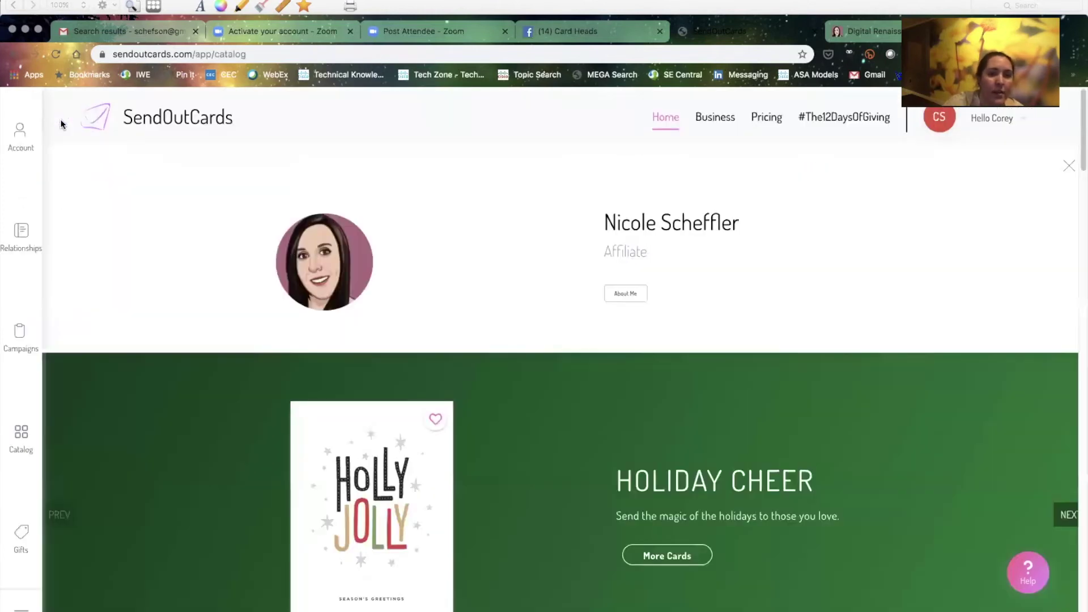
left_click(776, 124)
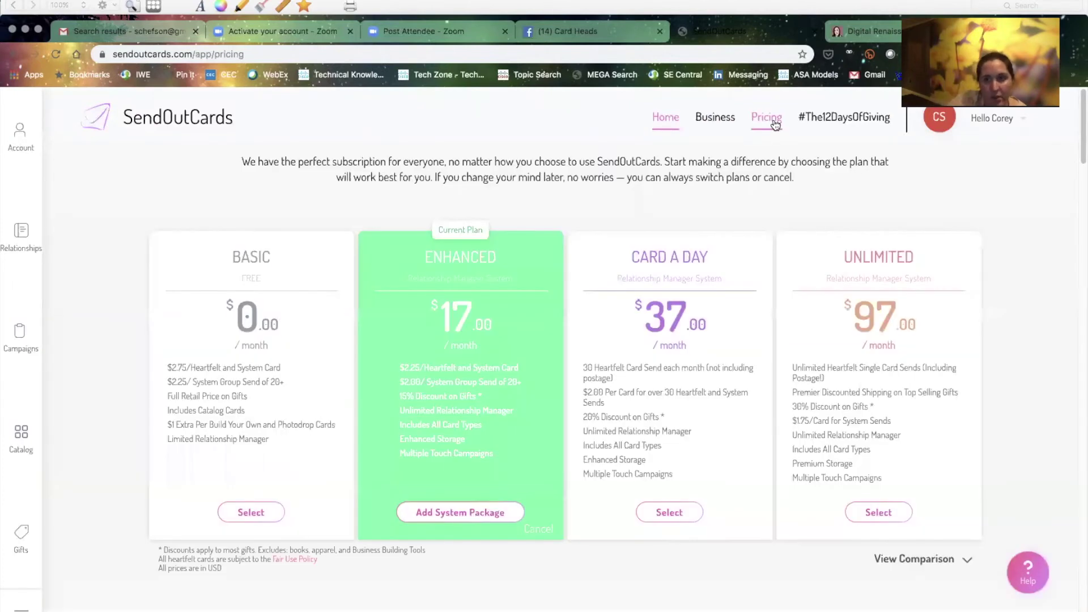
left_click(993, 118)
left_click(999, 128)
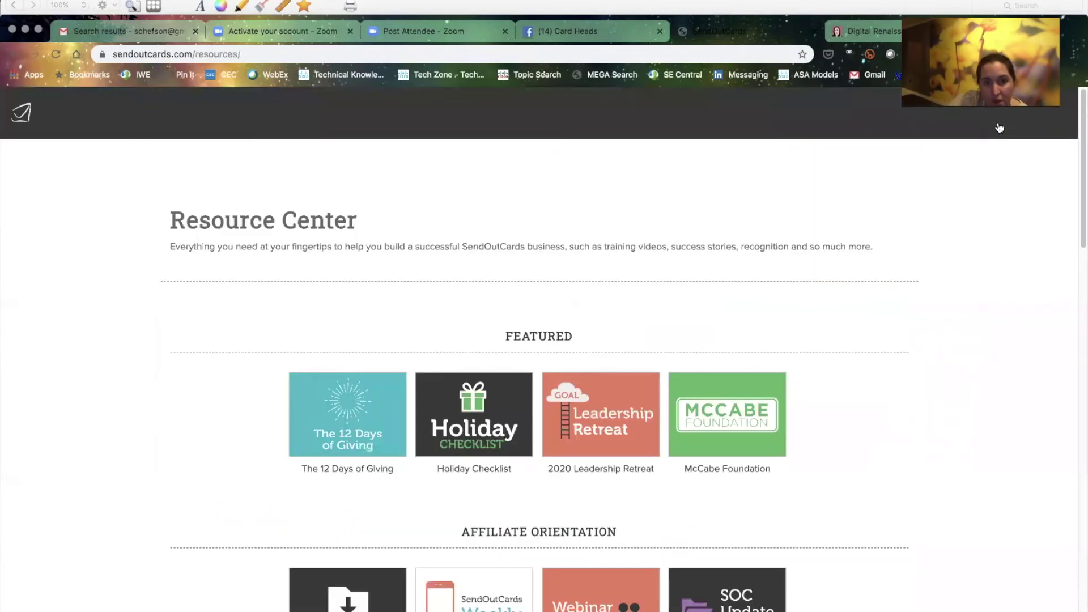
scroll(462, 502, "down", 2)
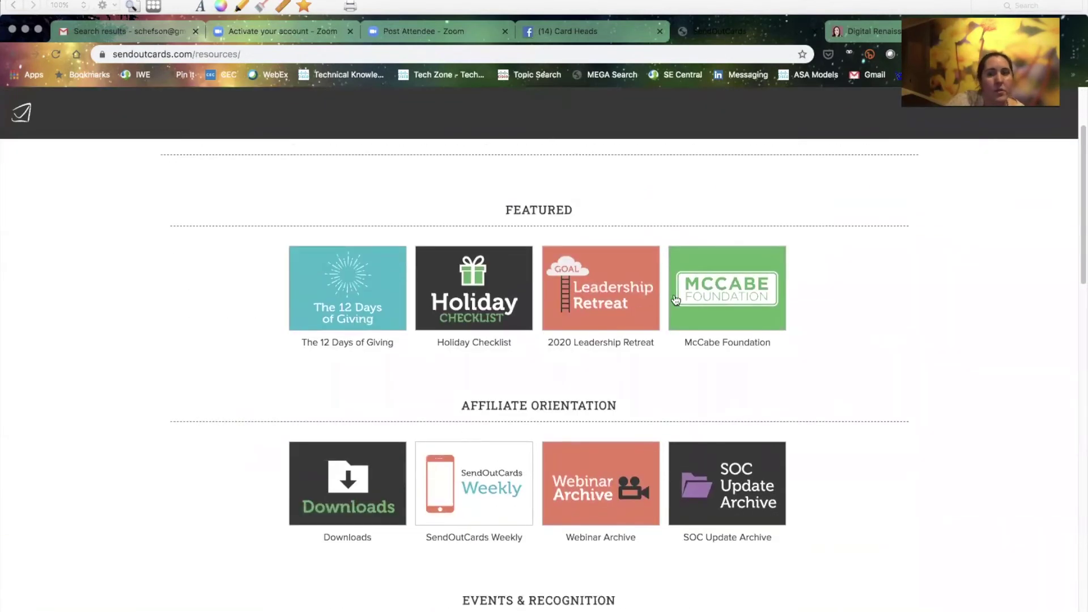
scroll(525, 384, "down", 3)
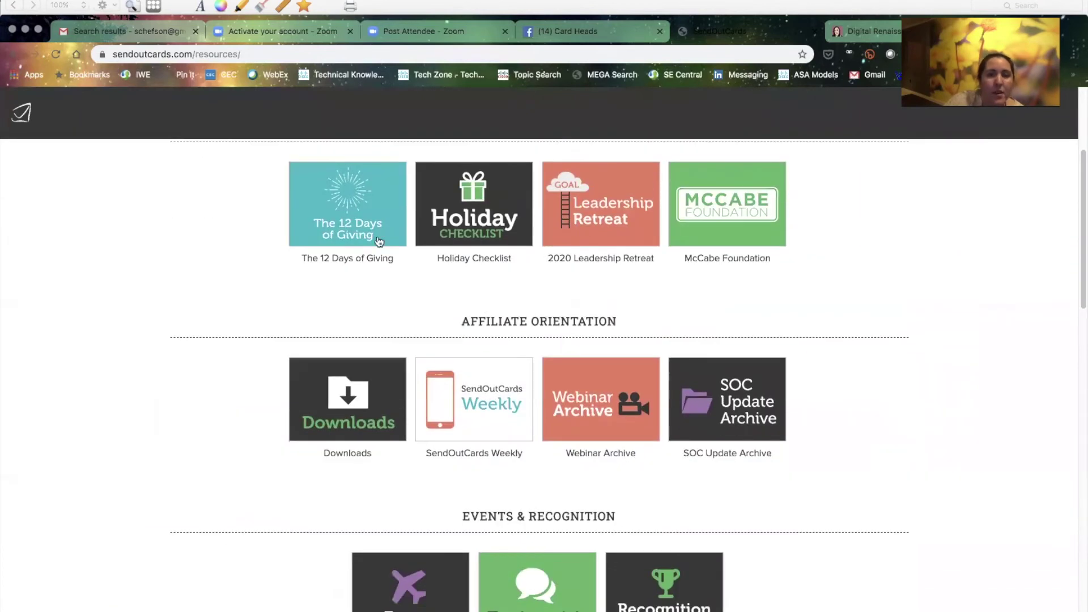
scroll(378, 241, "down", 12)
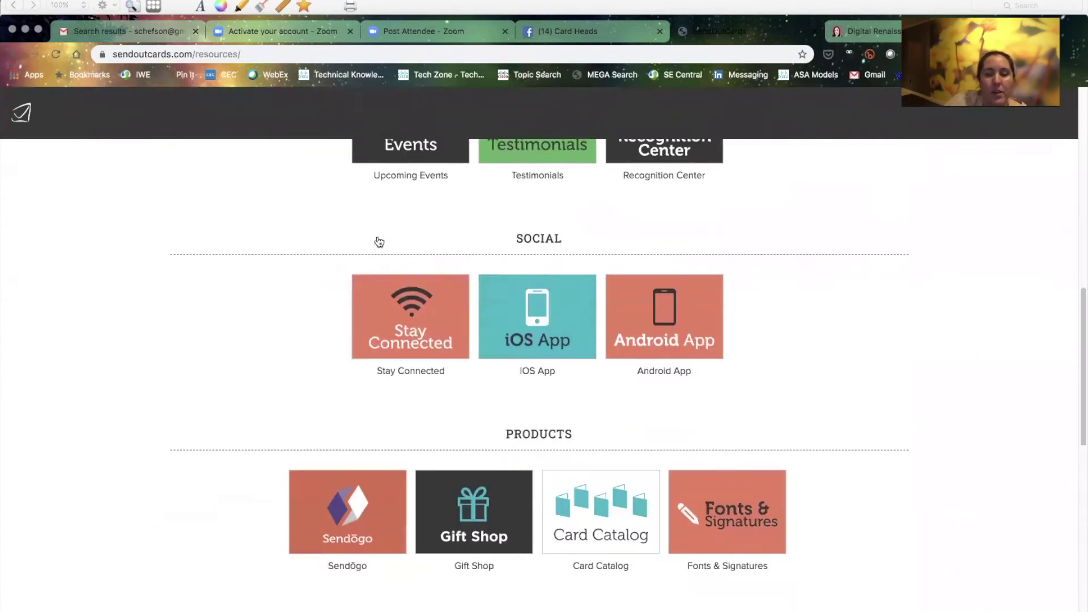
scroll(377, 238, "down", 3)
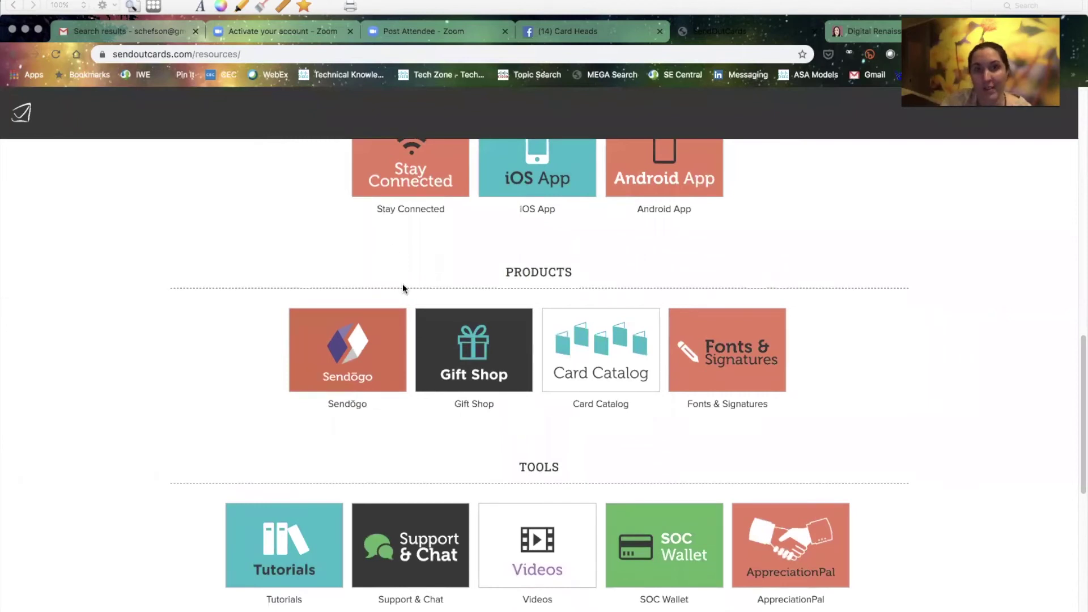
scroll(516, 549, "down", 5)
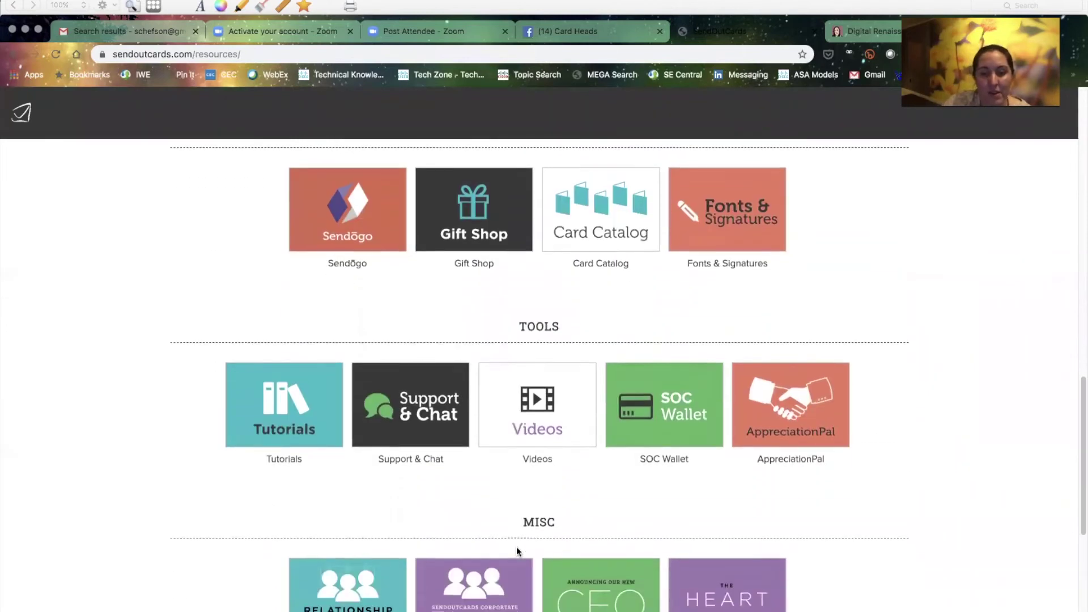
Open the Tutorials resource page and scroll through the tutorial list
left_click(293, 299)
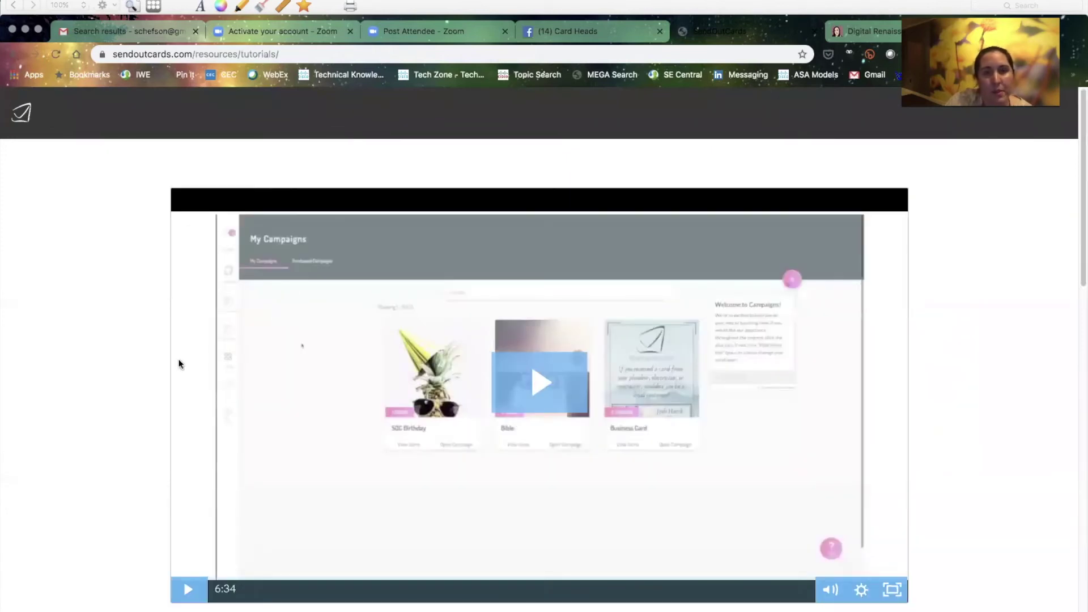
scroll(178, 361, "down", 8)
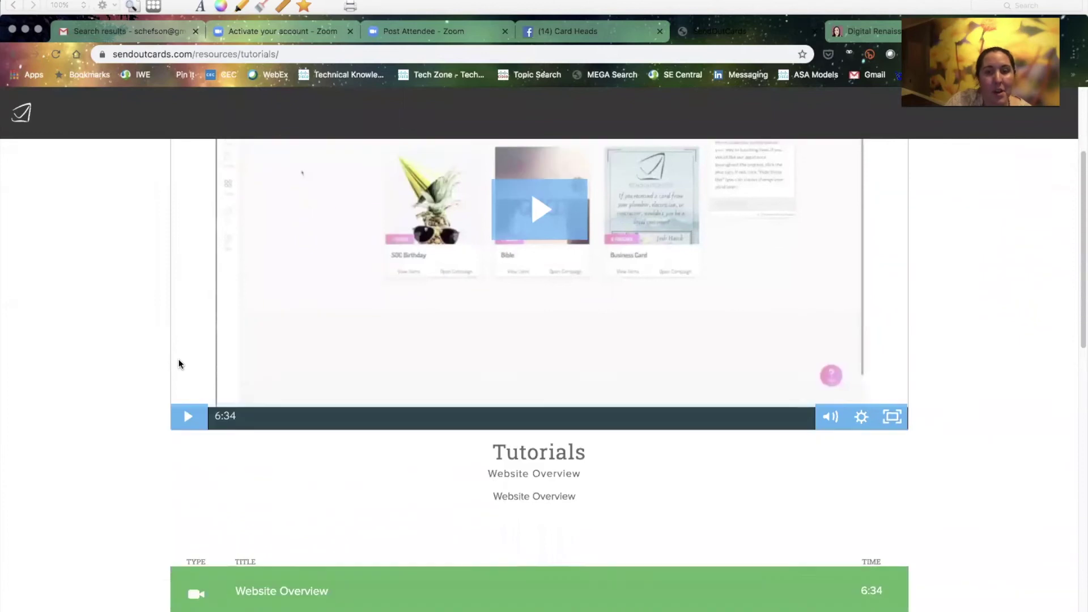
scroll(178, 363, "down", 1)
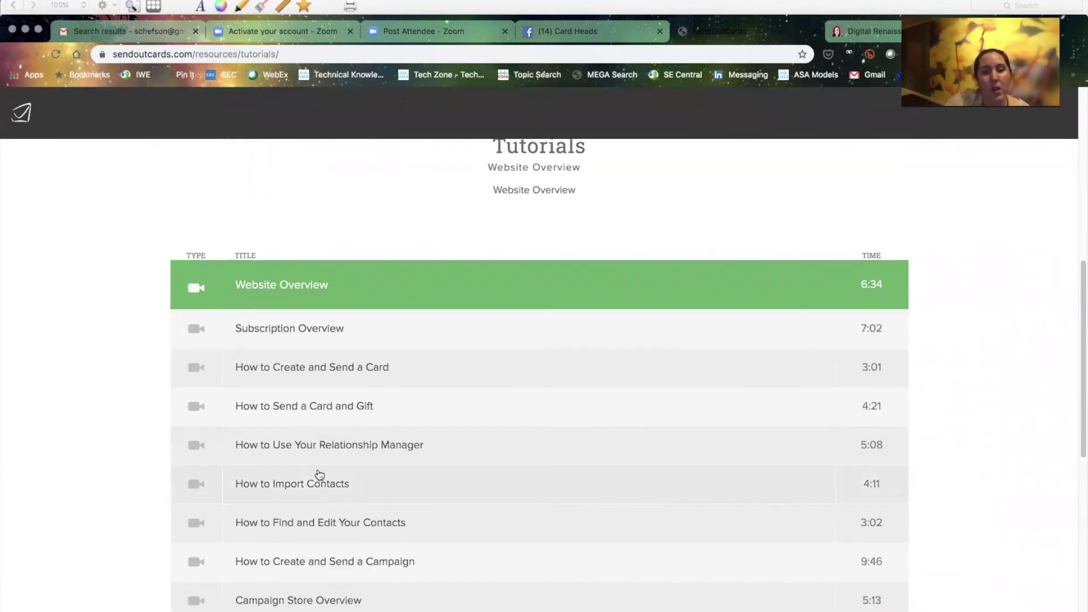
scroll(321, 460, "down", 2)
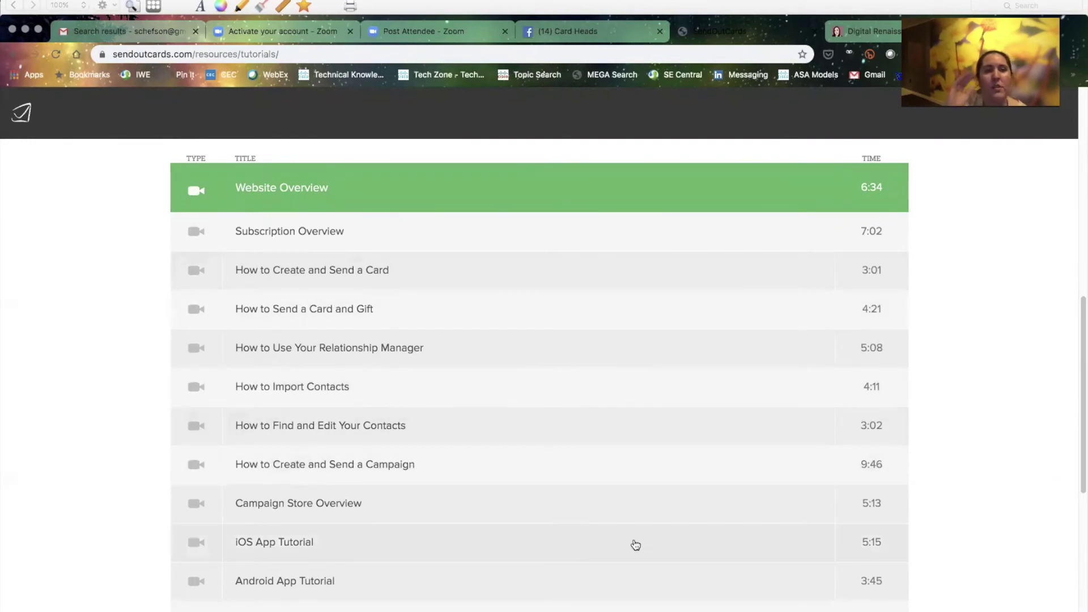
scroll(540, 391, "up", 10)
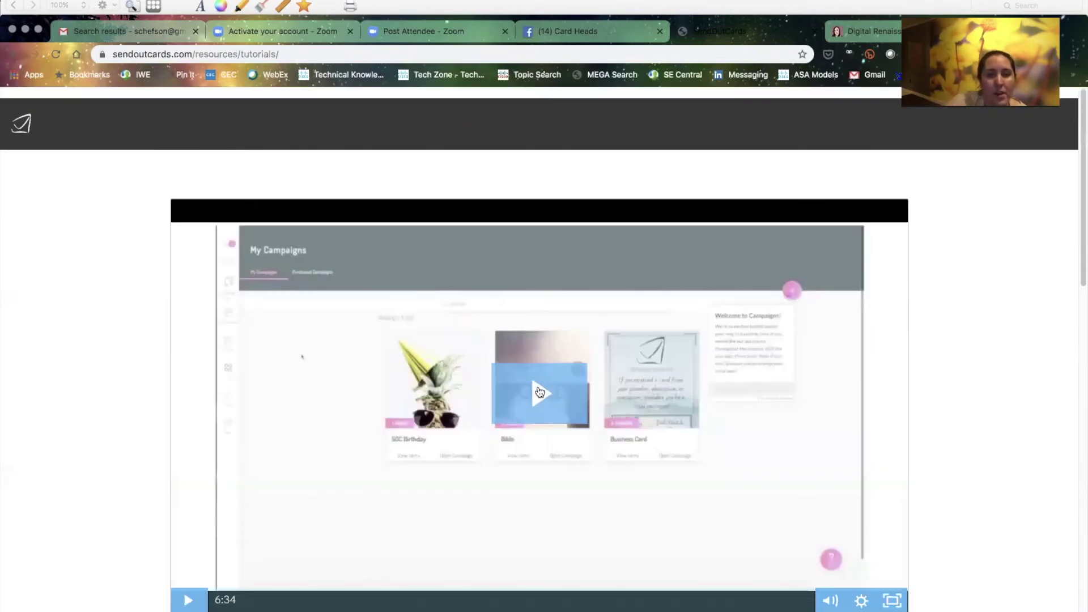
Go back to the Resource Center, then load sendoutcards.com/app to reach the app home page
left_click(17, 116)
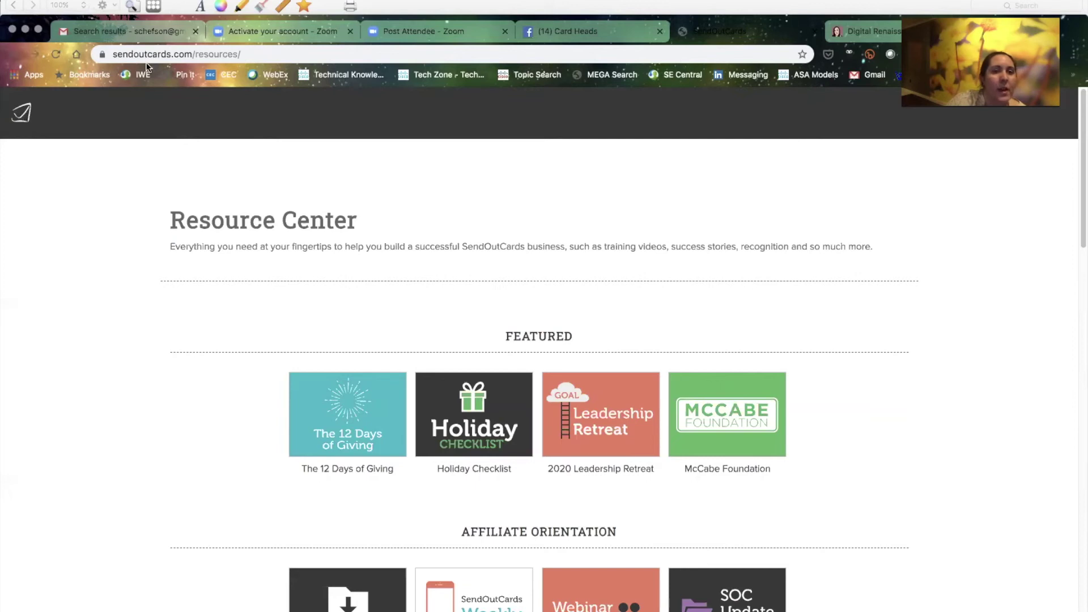
double_click(275, 54)
type("app")
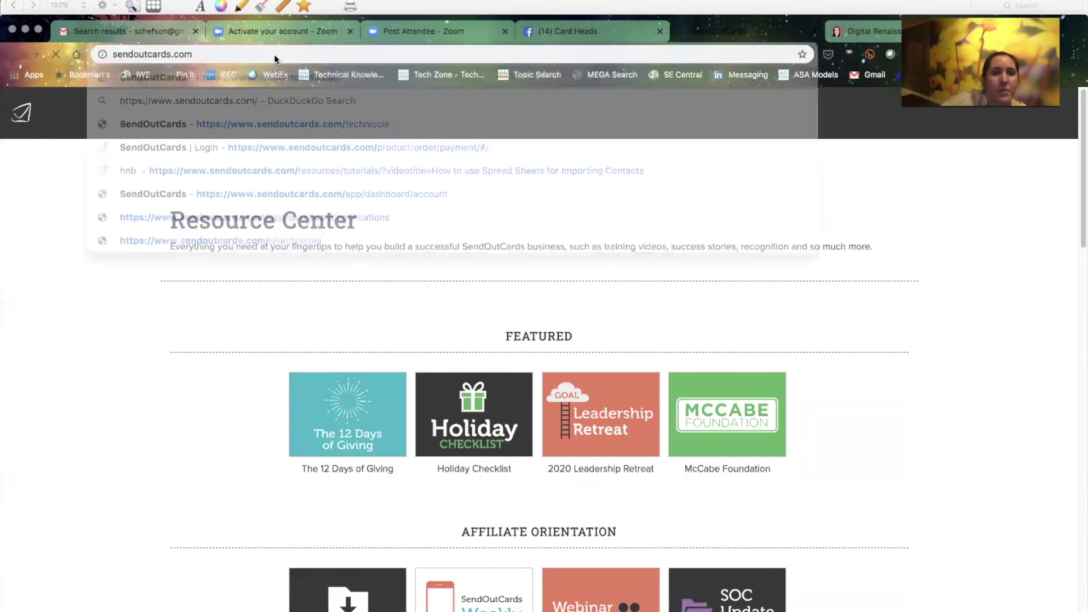
key("Return")
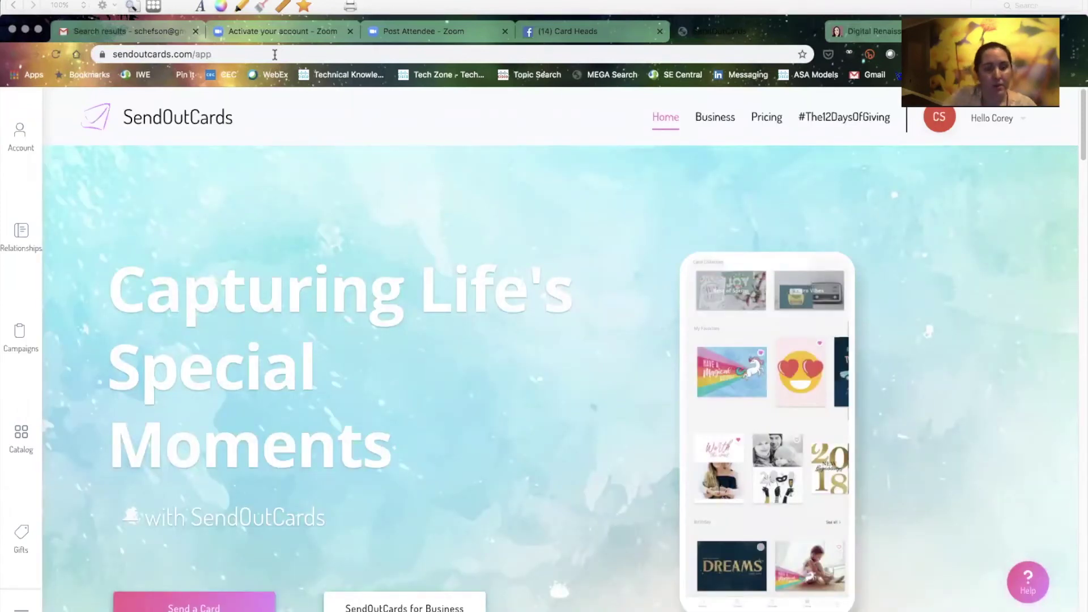
key("super+Tab")
key("super+Tab")
key("super+Tab")
key("super+Tab")
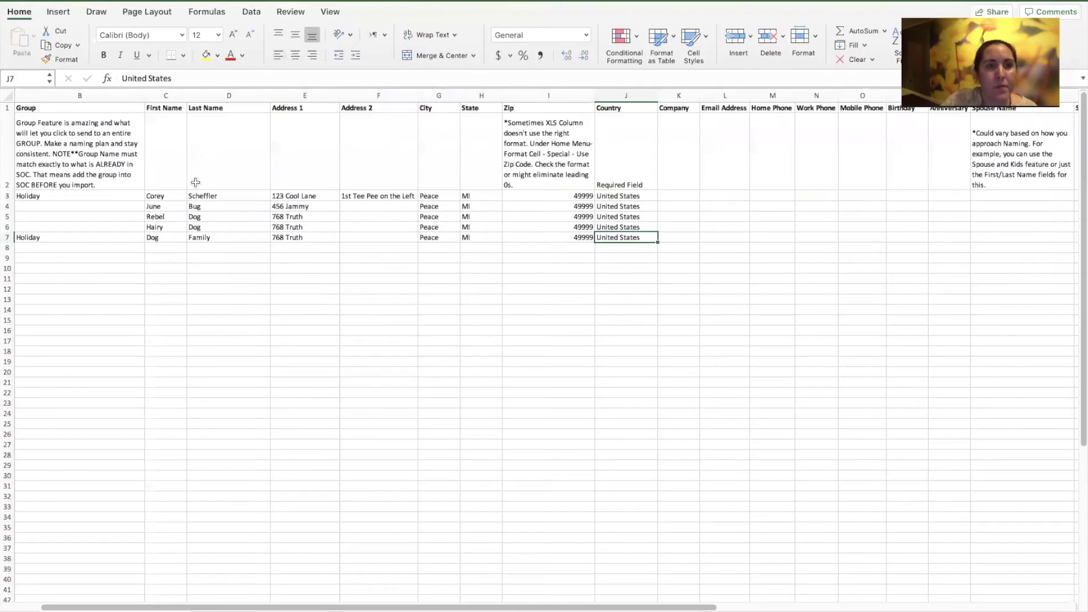
Read the Additional Tips note in A1 and the welcome tip in A3
scroll(162, 253, "left", 3)
scroll(161, 253, "left", 4)
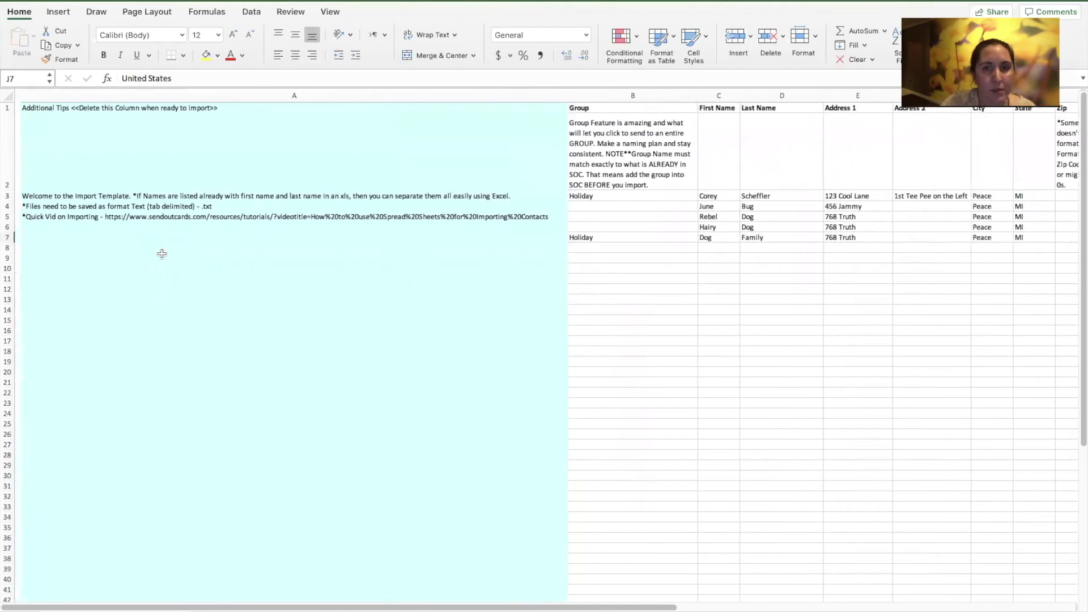
left_click(168, 109)
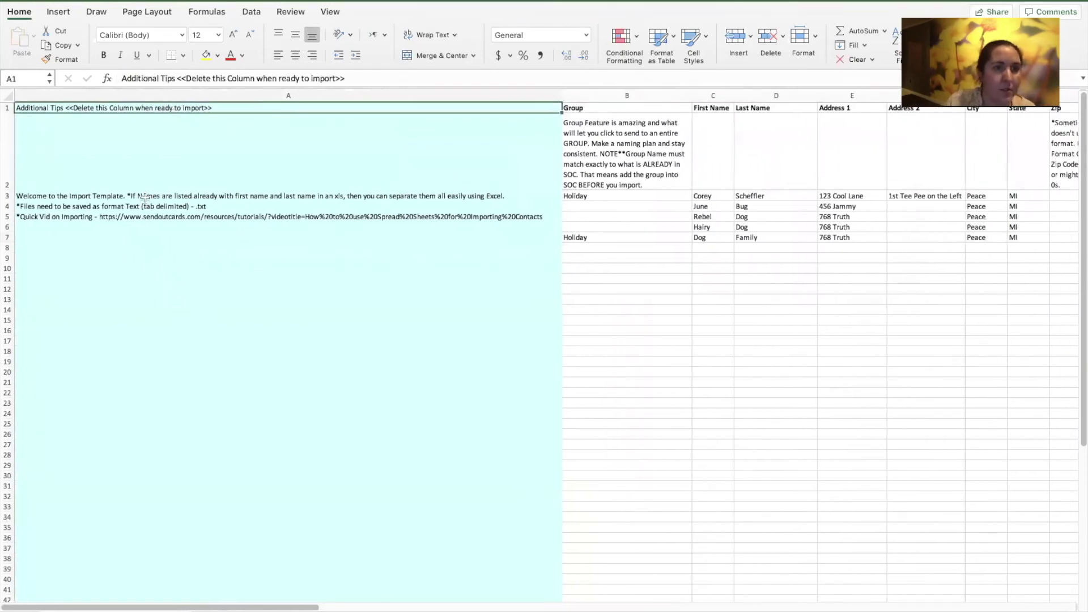
left_click(144, 197)
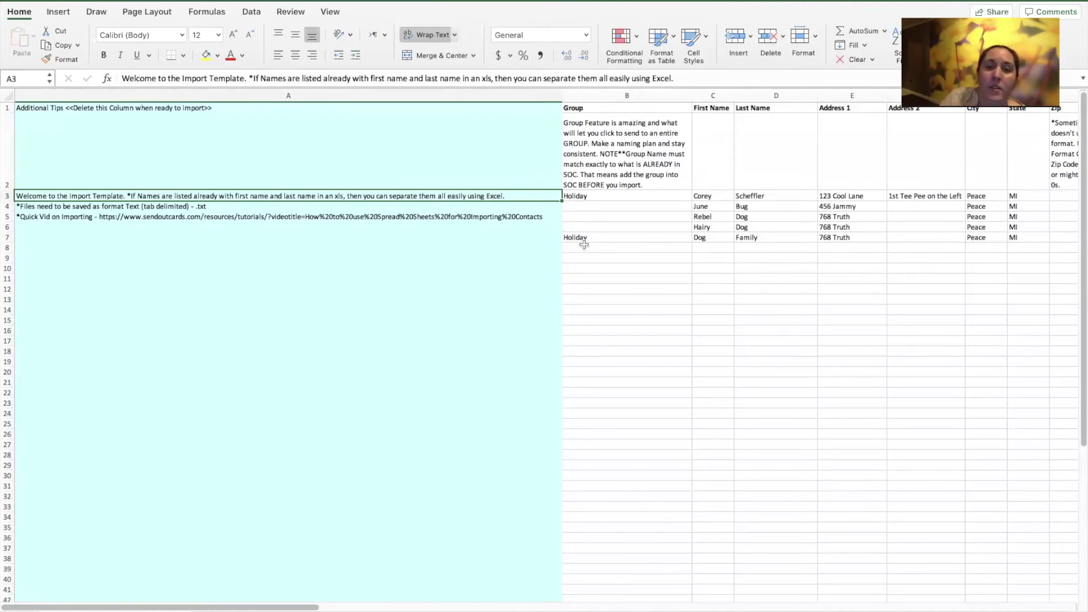
Enter a sample full name in C9, widen column C to fit, then clear C9
left_click(711, 258)
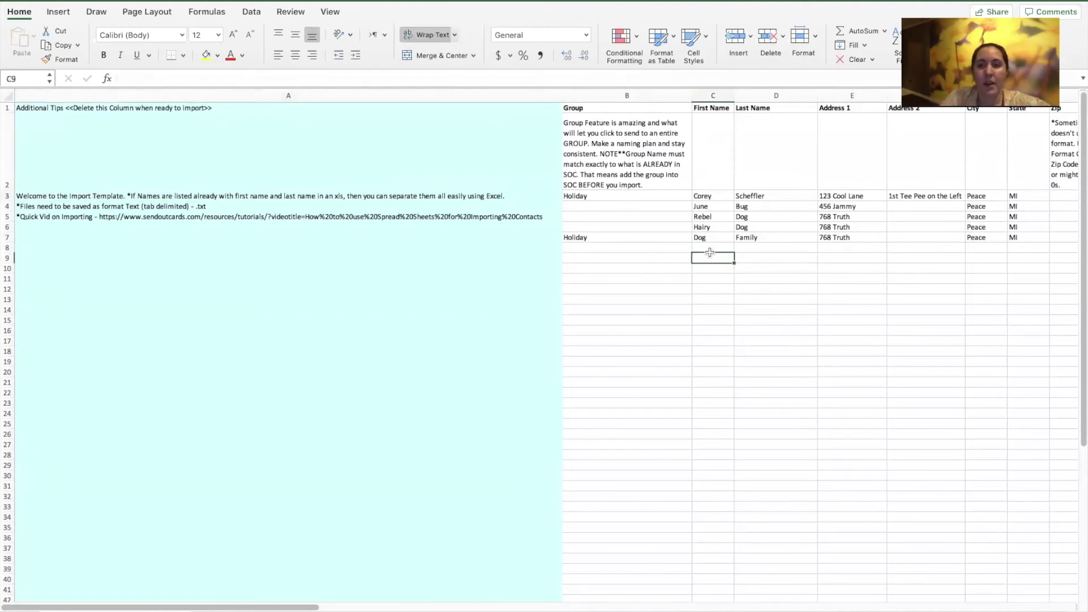
type("co")
key("BackSpace")
key("BackSpace")
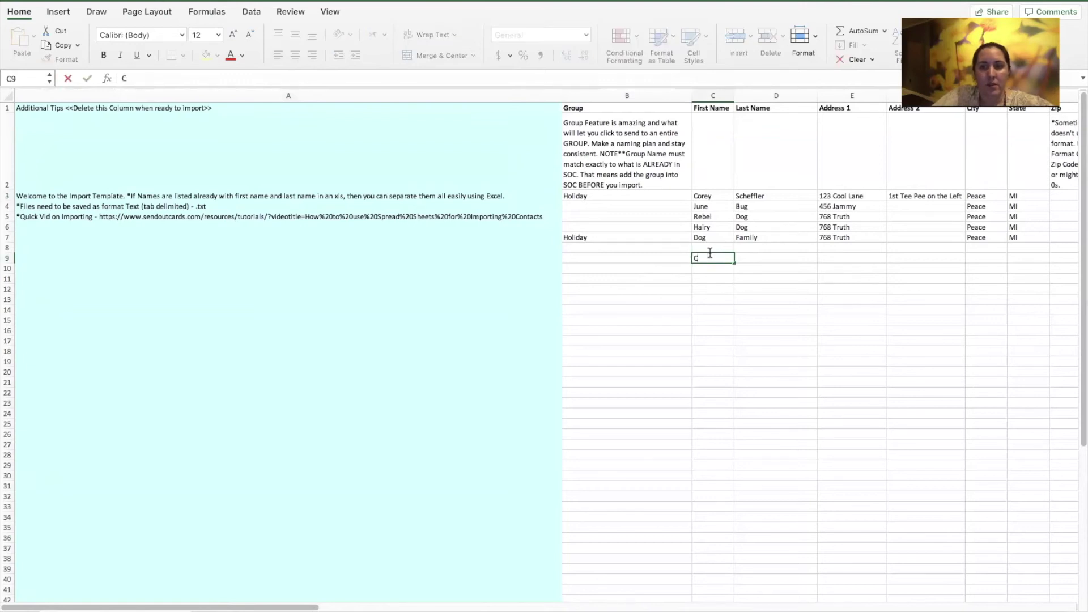
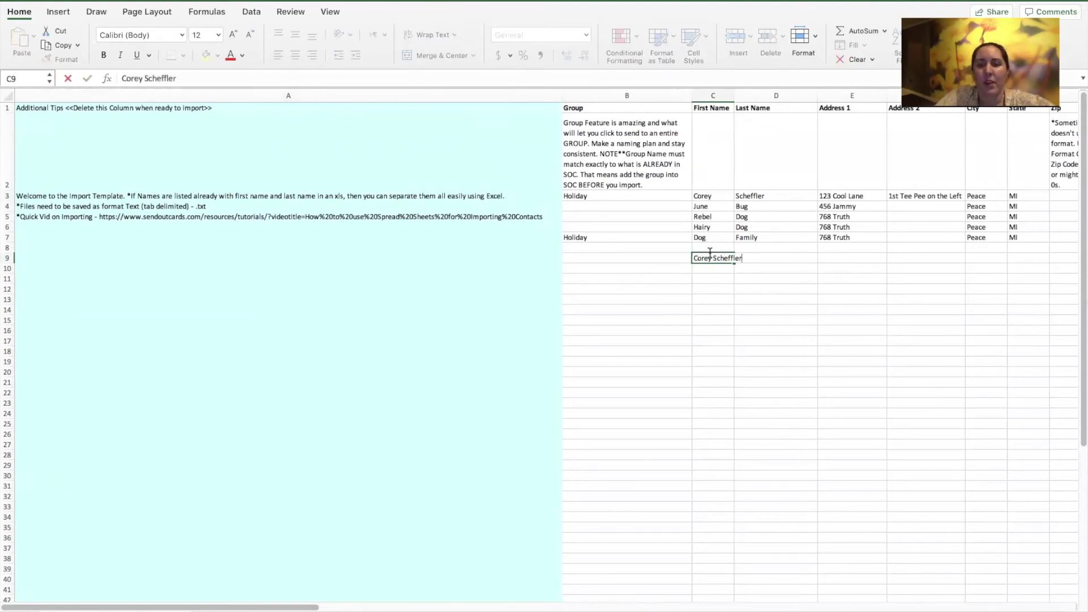
key("Return")
left_click_drag(734, 95, 757, 95)
left_click(717, 259)
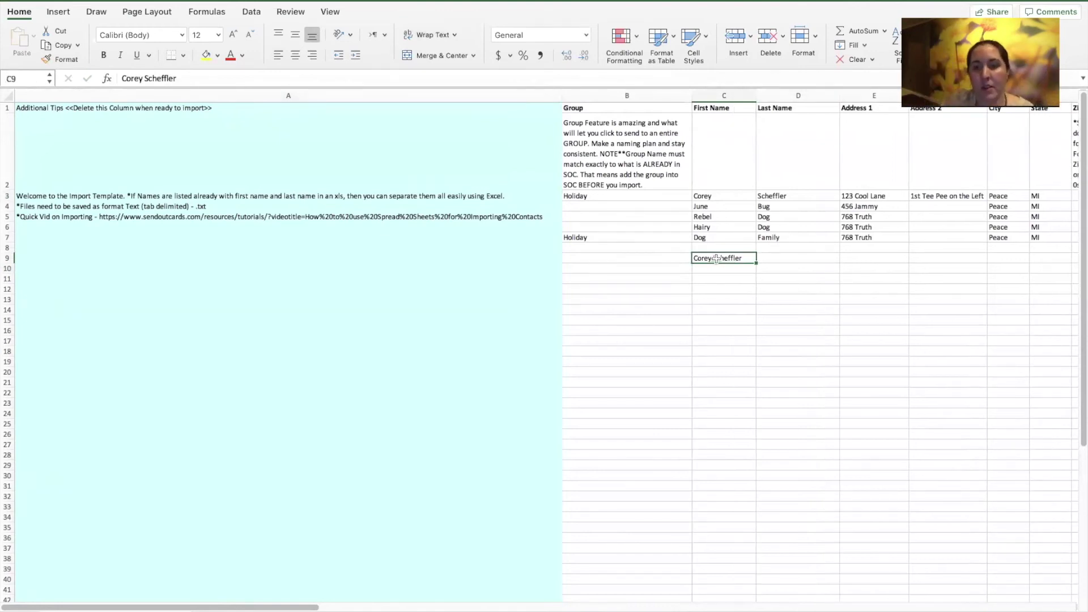
key("Delete")
left_click(619, 307)
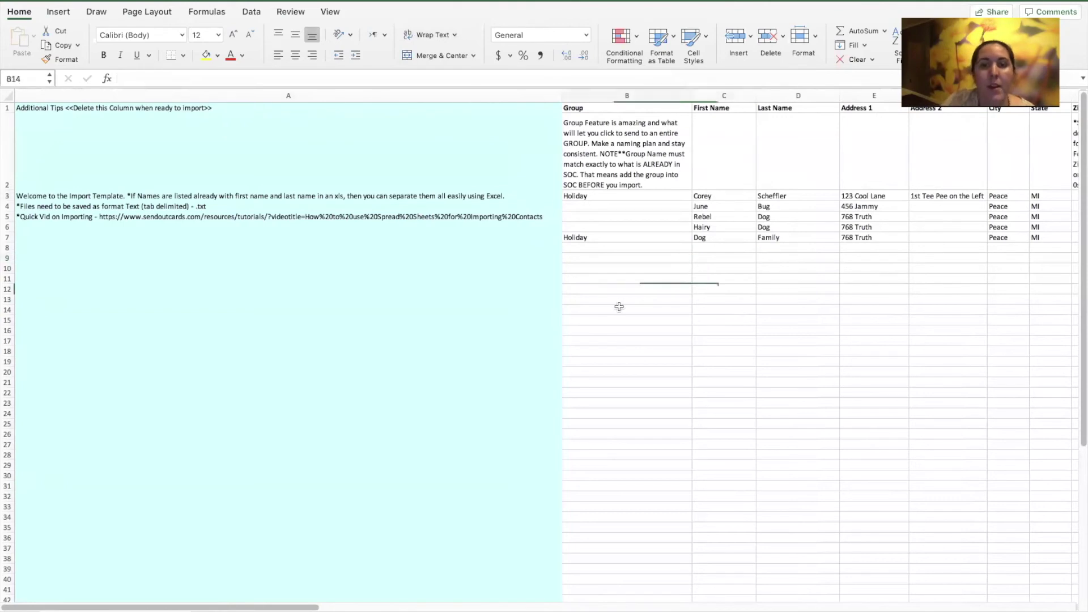
Read the tab-delimited saving tip in A4, the importing video tip in A5, and the Group note in B2
left_click(204, 208)
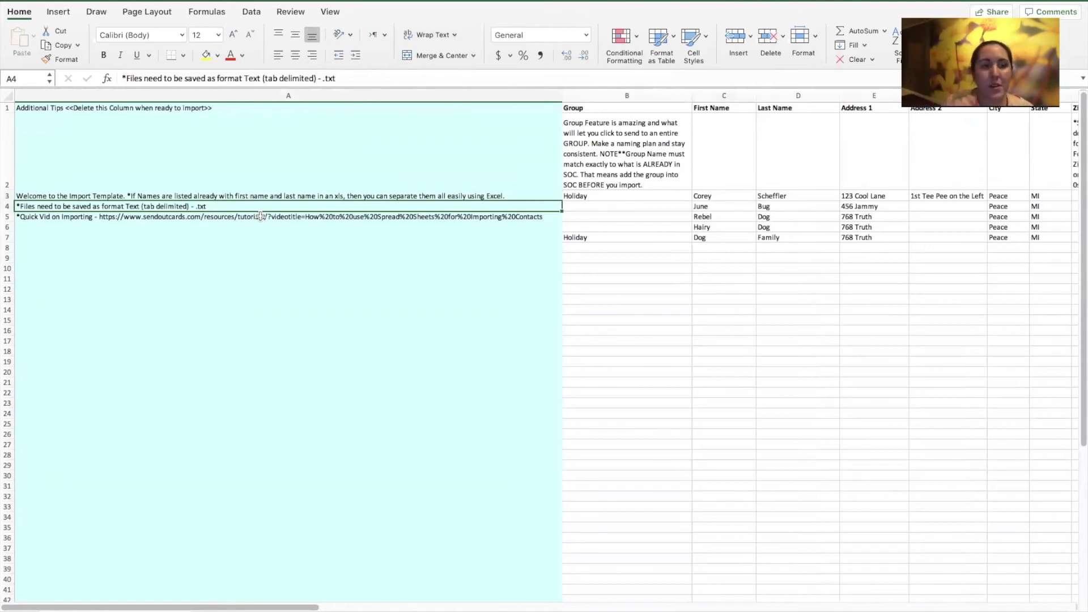
left_click(230, 219)
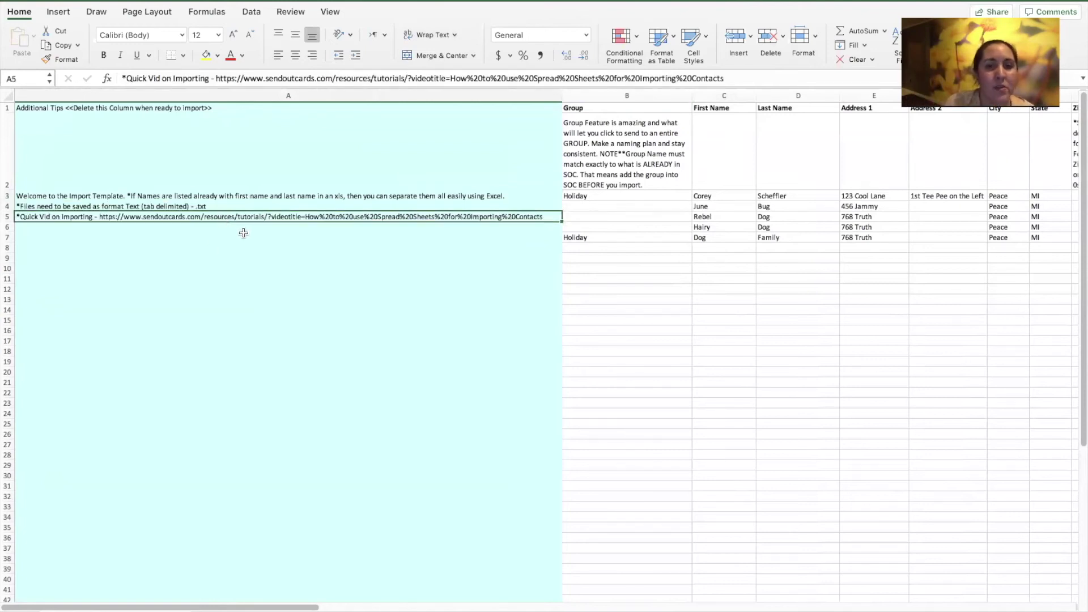
scroll(122, 208, "right", 5)
left_click(123, 169)
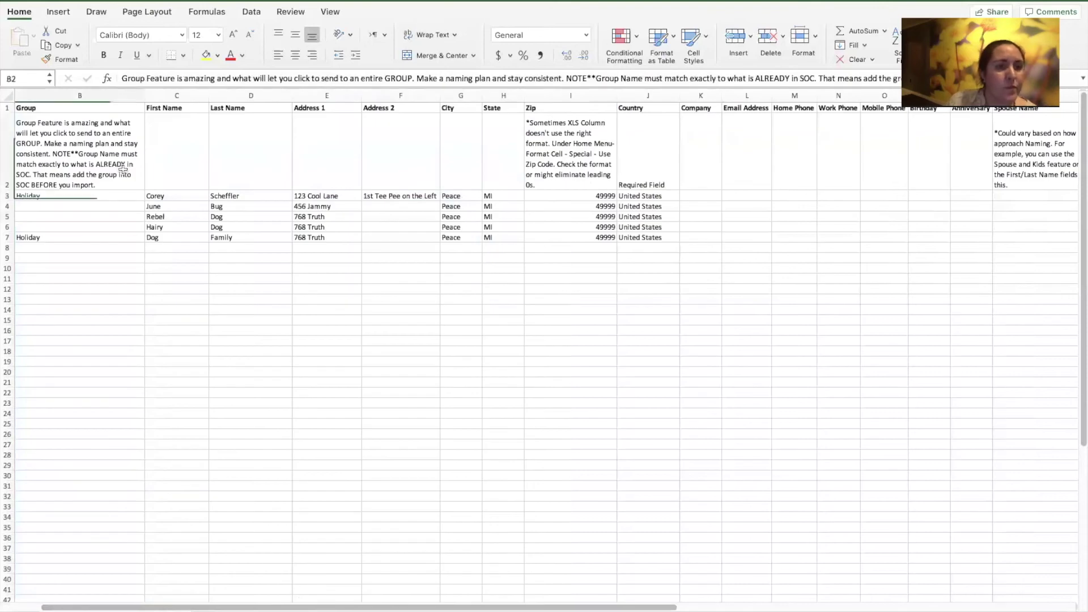
left_click(90, 203)
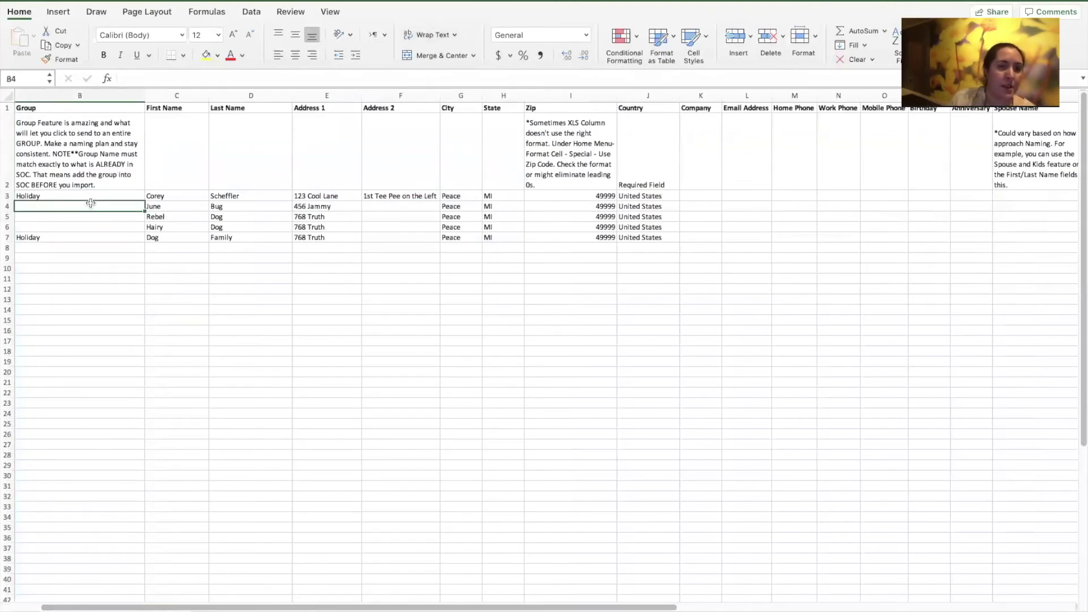
key("Up")
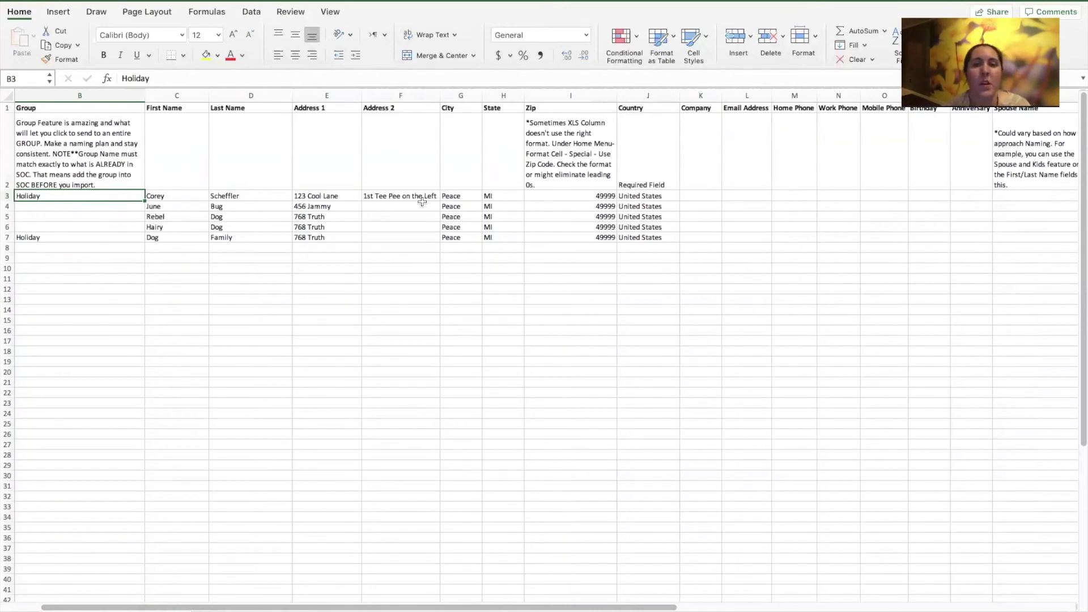
left_click(571, 124)
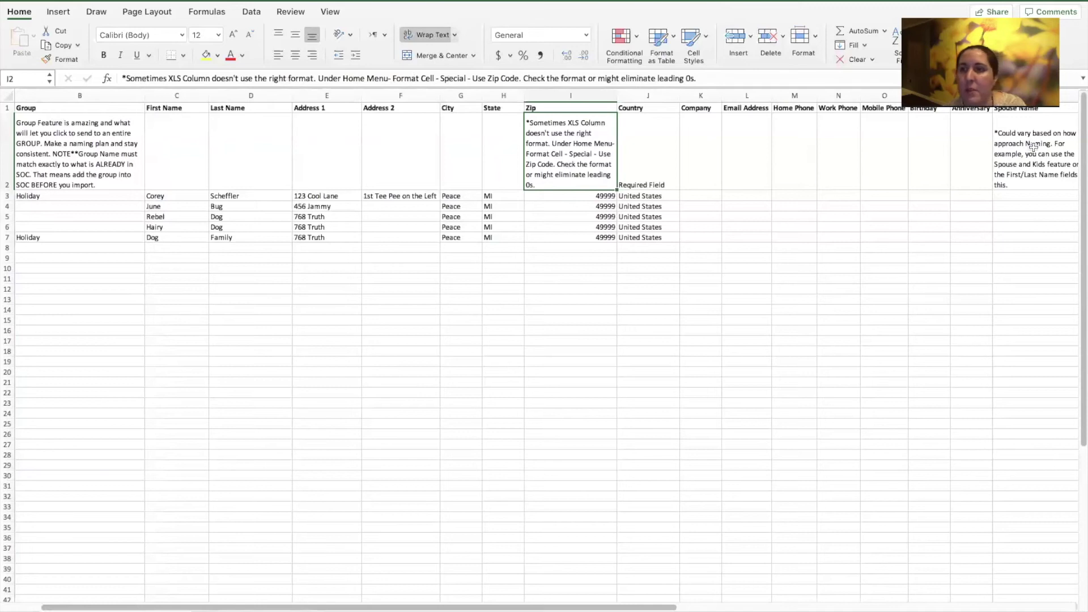
left_click(1031, 146)
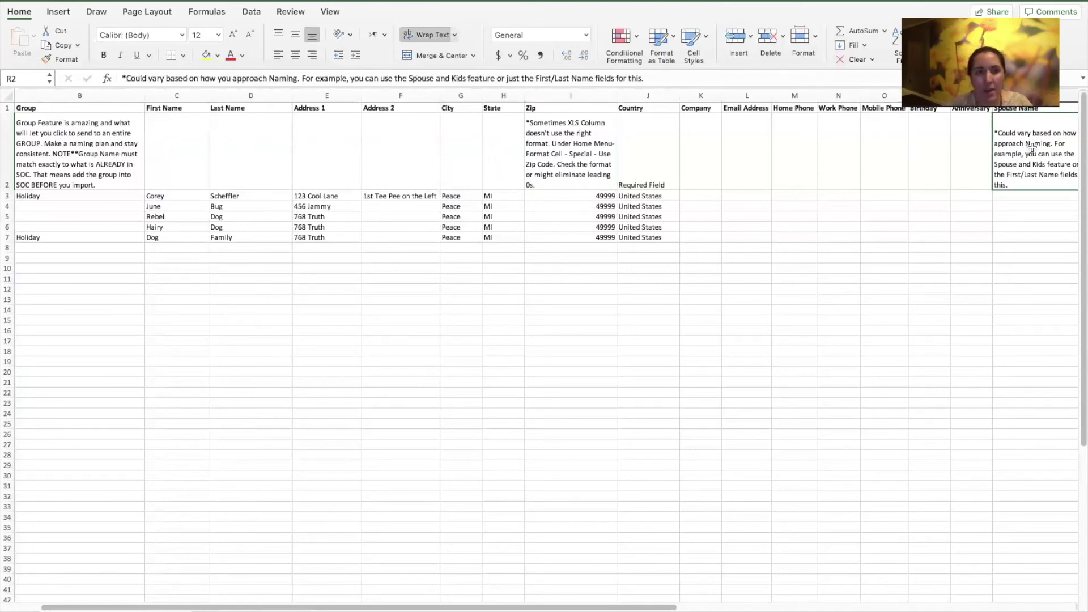
left_click(169, 208)
left_click_drag(169, 220, 643, 228)
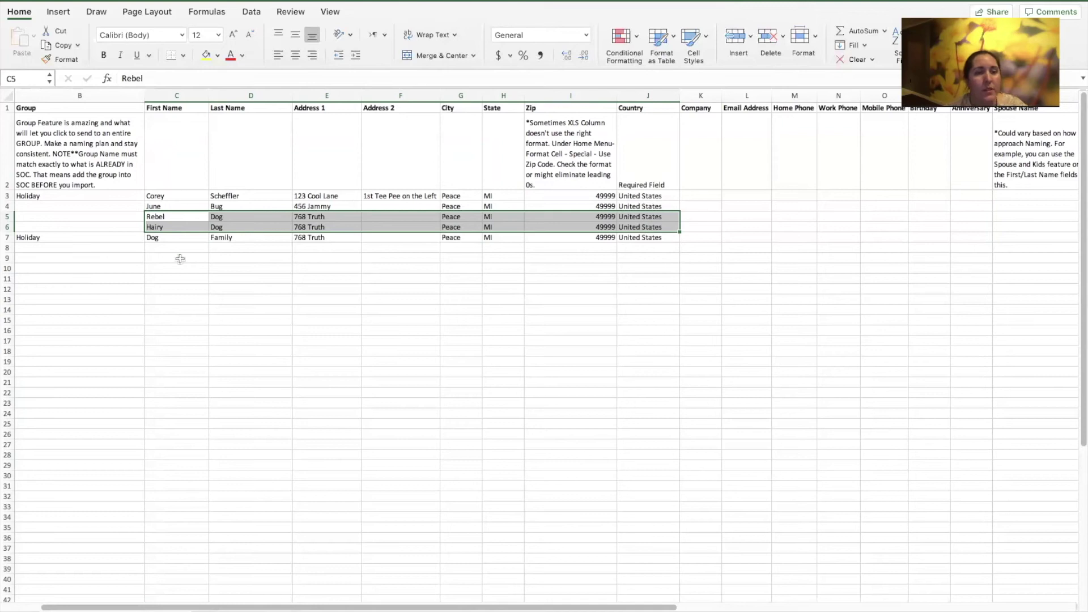
left_click(163, 215)
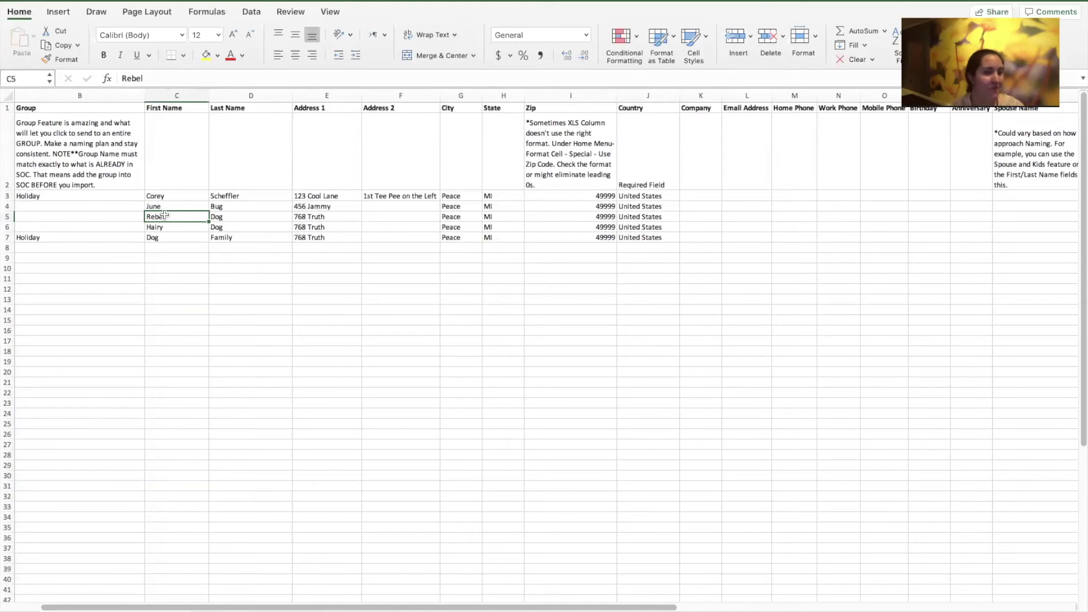
left_click(170, 235)
left_click(165, 216)
key("Down")
key("Down")
key("Right")
key("Right")
key("Right")
key("Right")
key("Right")
key("Right")
key("Right")
key("Left")
key("Left")
key("Left")
key("Left")
key("Left")
key("Left")
key("Left")
key("Left")
key("Left")
key("Right")
key("Right")
key("Right")
key("Right")
key("Right")
key("Right")
key("Right")
key("Right")
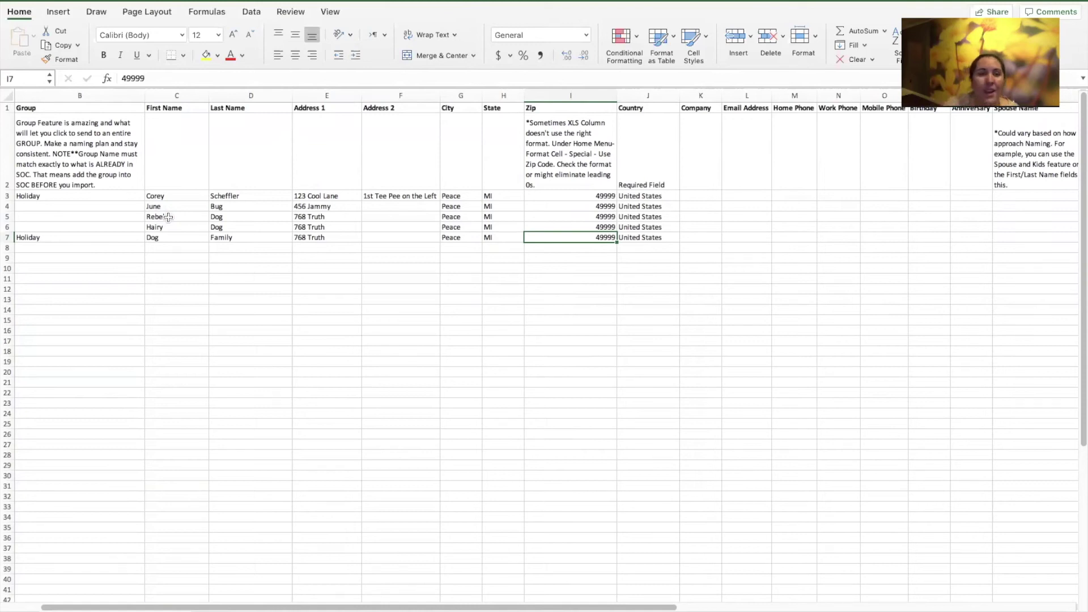
left_click(165, 241)
key("Tab")
key("Up")
key("Left")
key("Up")
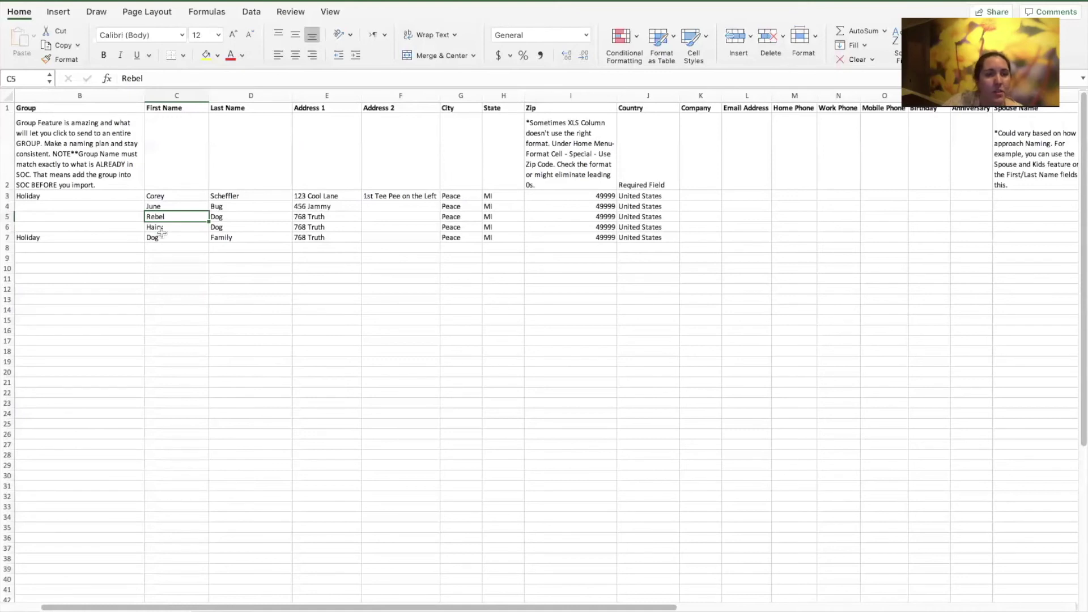
Open the recent TEST2019 file, accepting the Text Import Wizard defaults through Finish
left_click(312, 0)
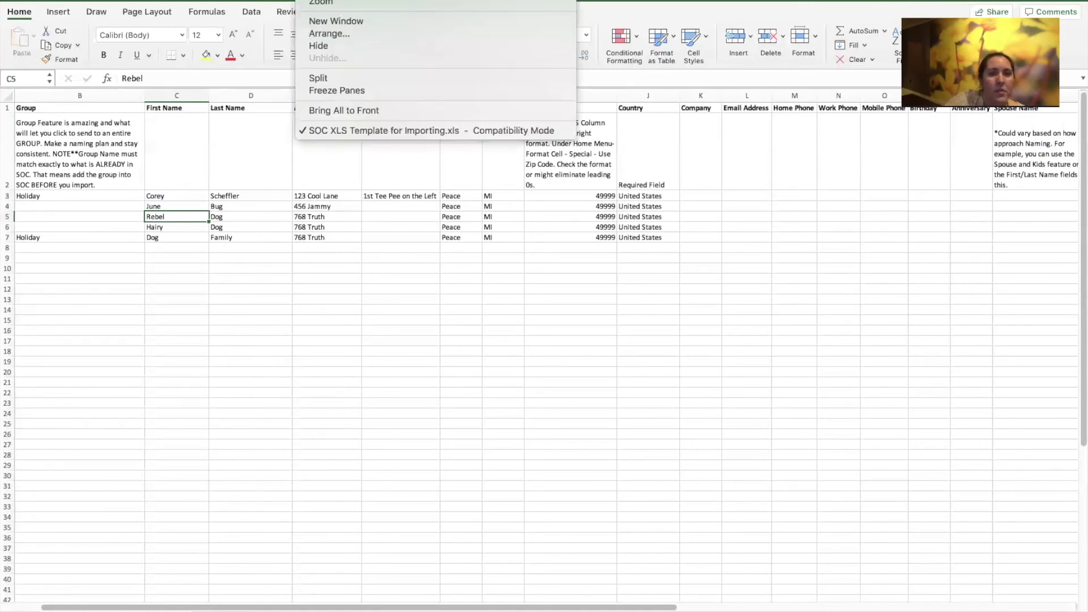
mouse_move(82, 0)
mouse_move(89, 25)
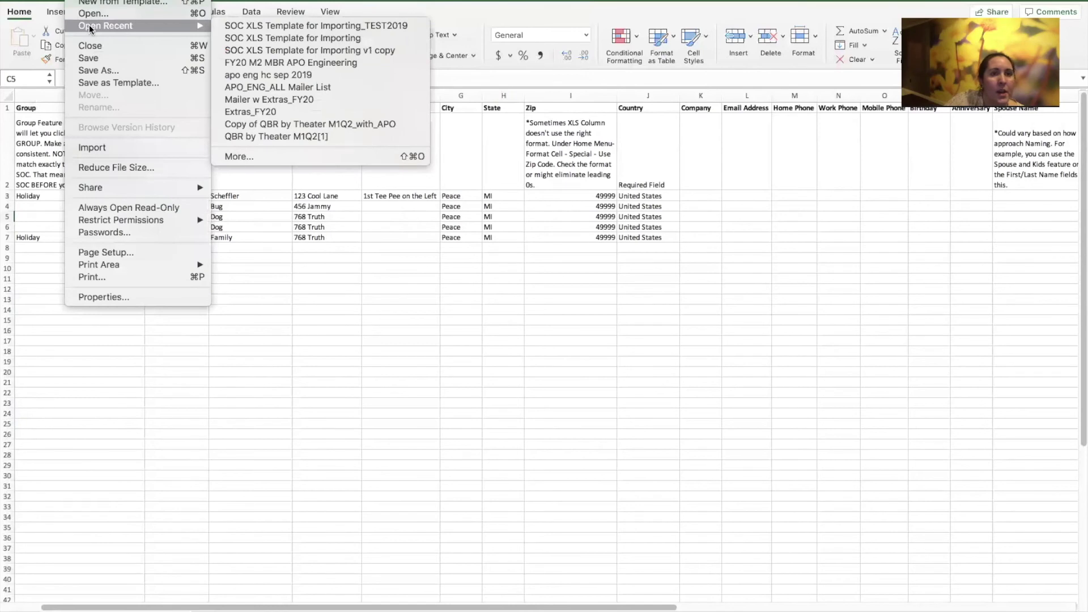
left_click(325, 26)
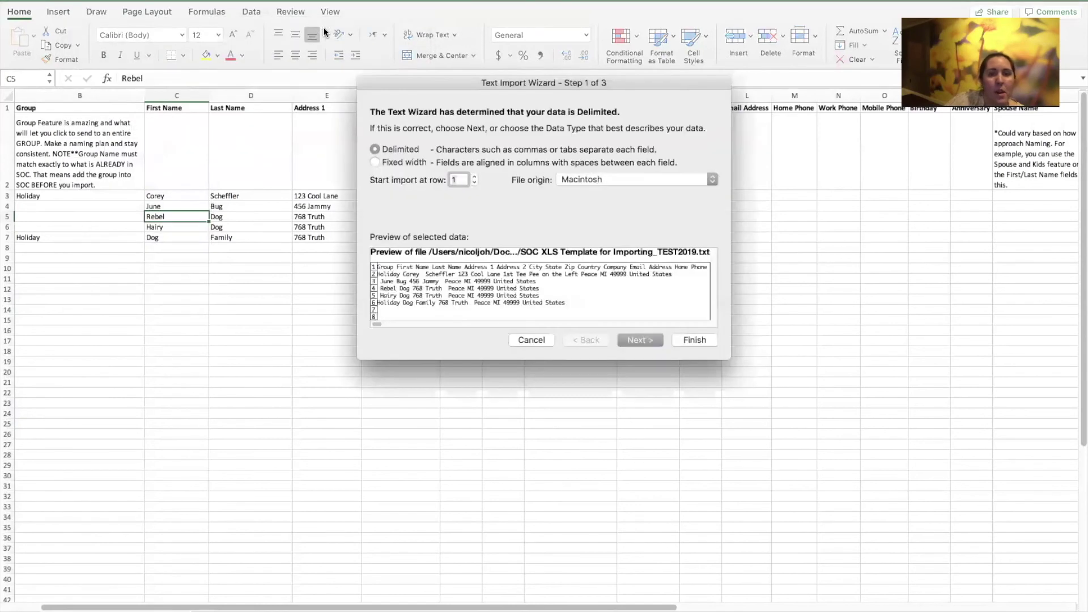
left_click(638, 338)
left_click(638, 339)
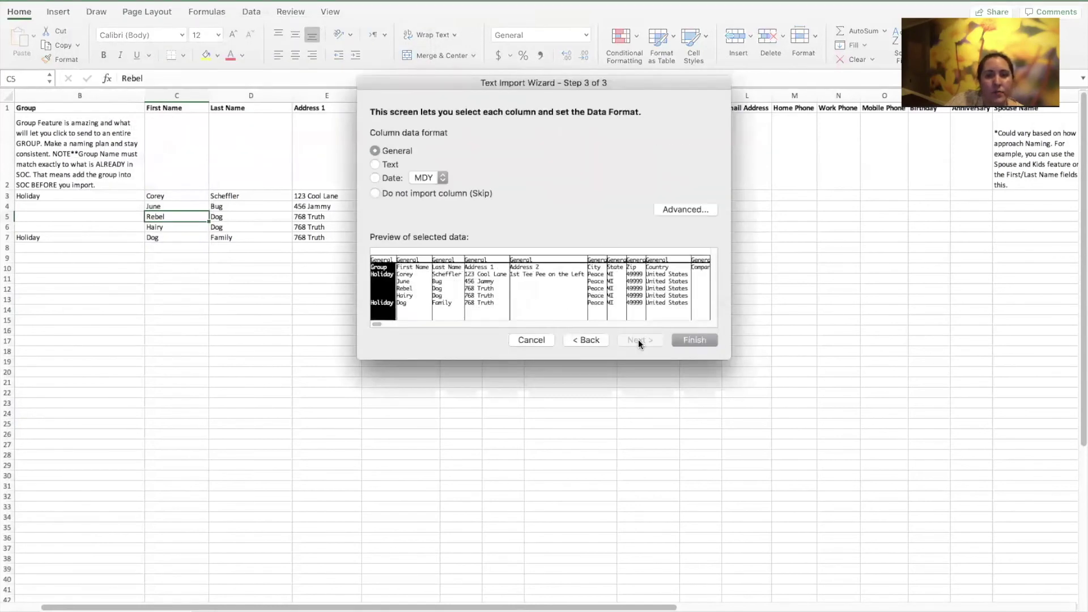
left_click(694, 340)
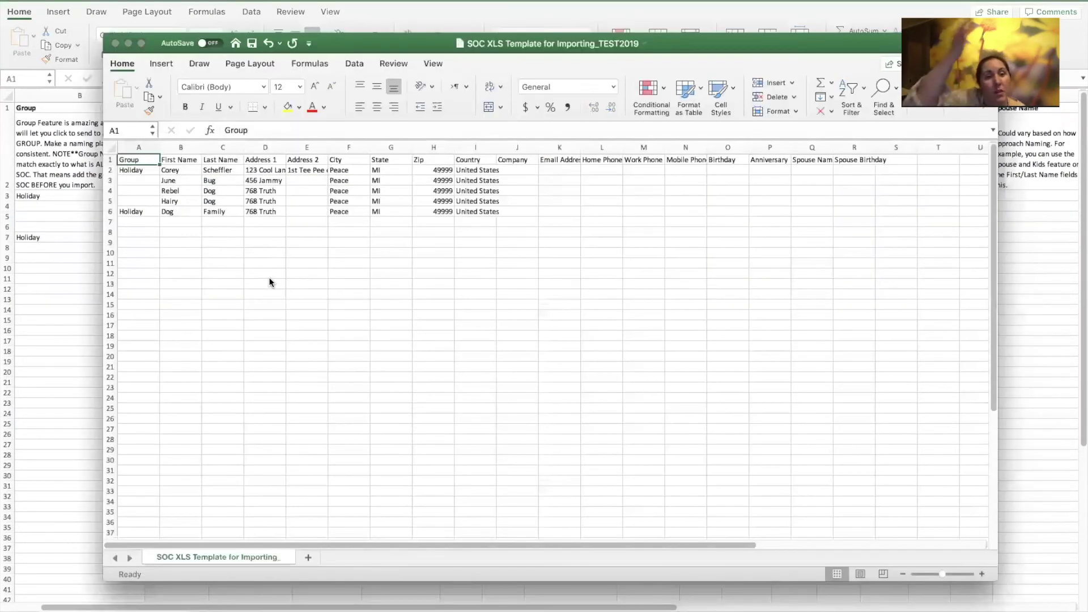
Arrange the TEST2019 and template workbook windows side by side to compare their columns
left_click_drag(401, 49, 425, 271)
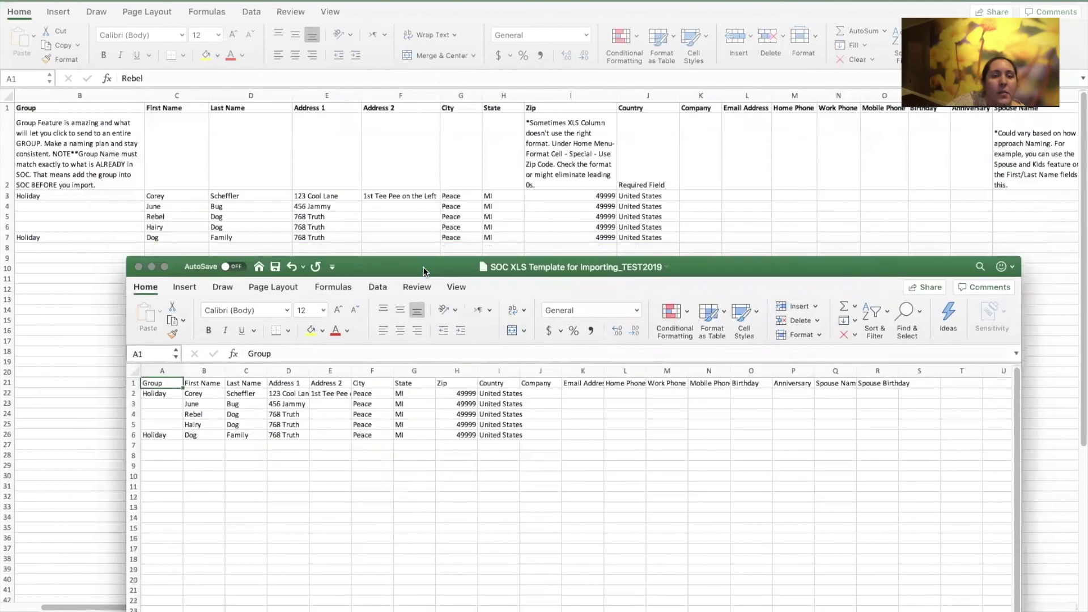
left_click_drag(520, 371, 520, 371)
left_click_drag(533, 270, 498, 79)
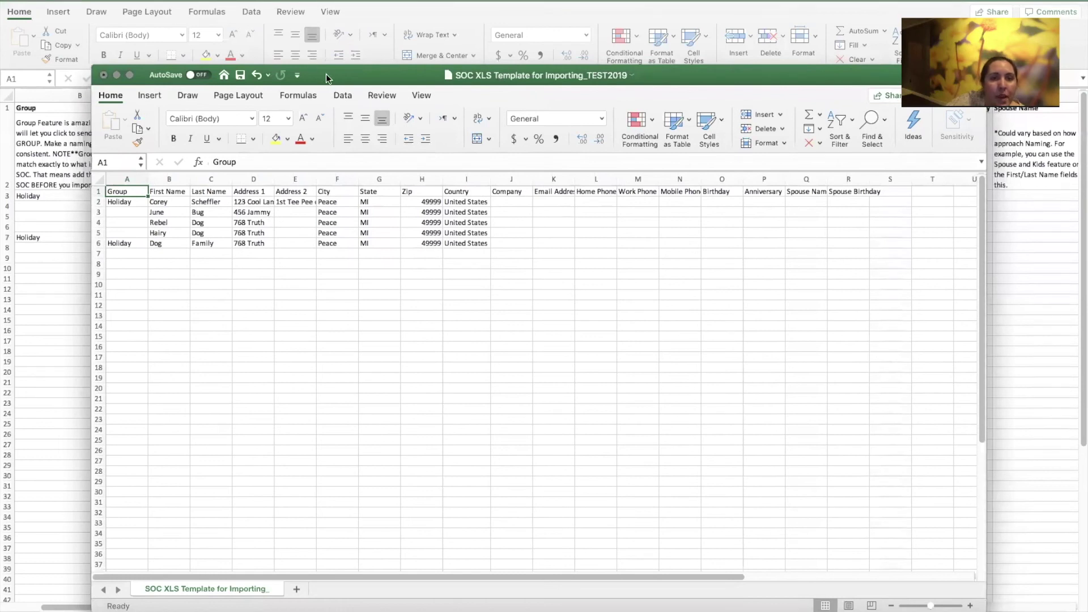
left_click_drag(326, 74, 453, 87)
left_click(89, 144)
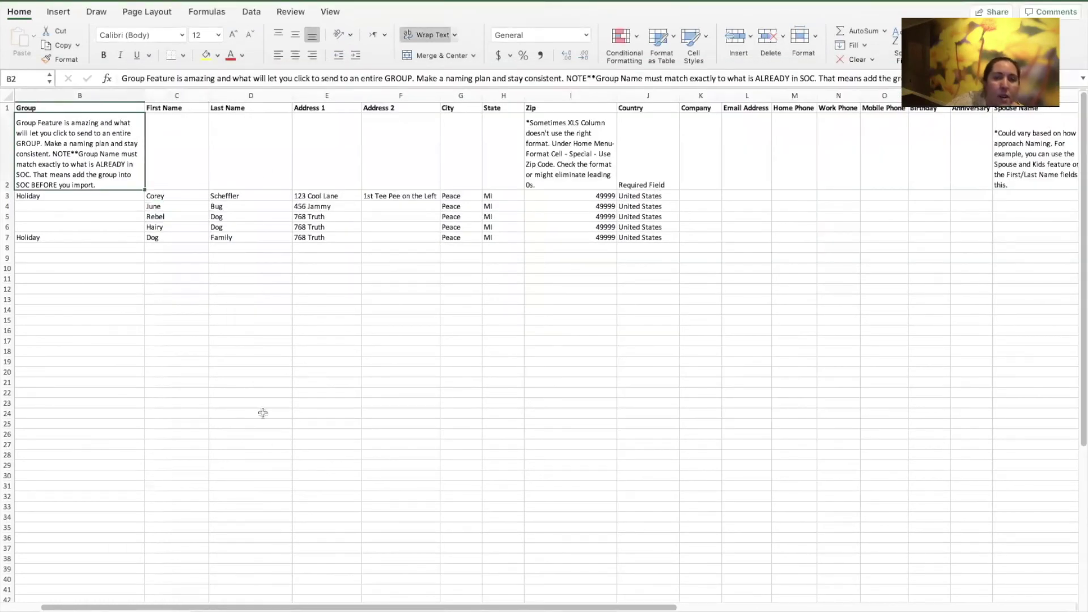
left_click(318, 1)
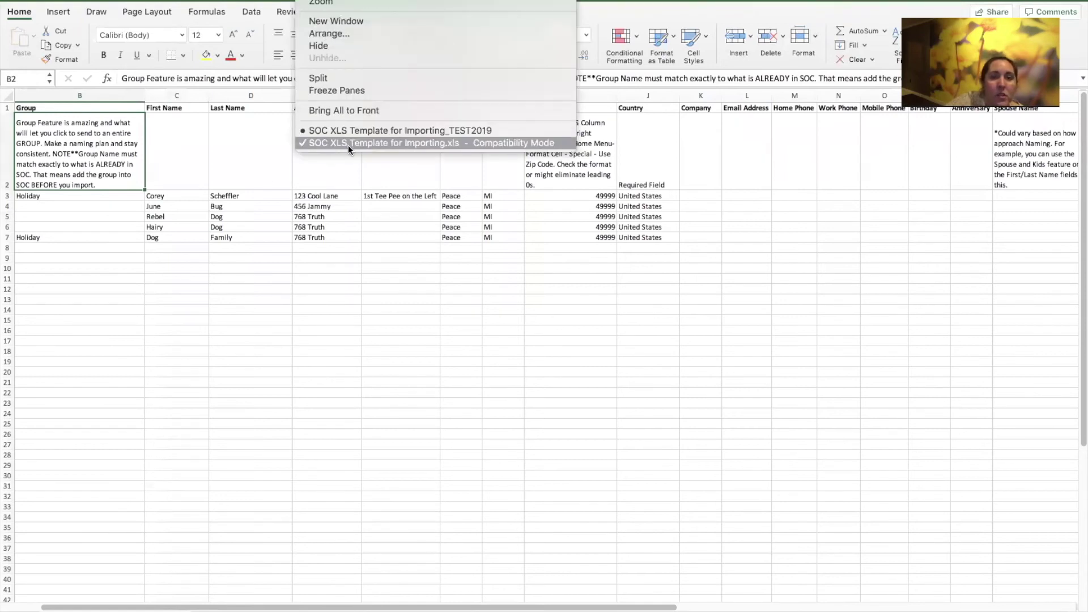
left_click(345, 131)
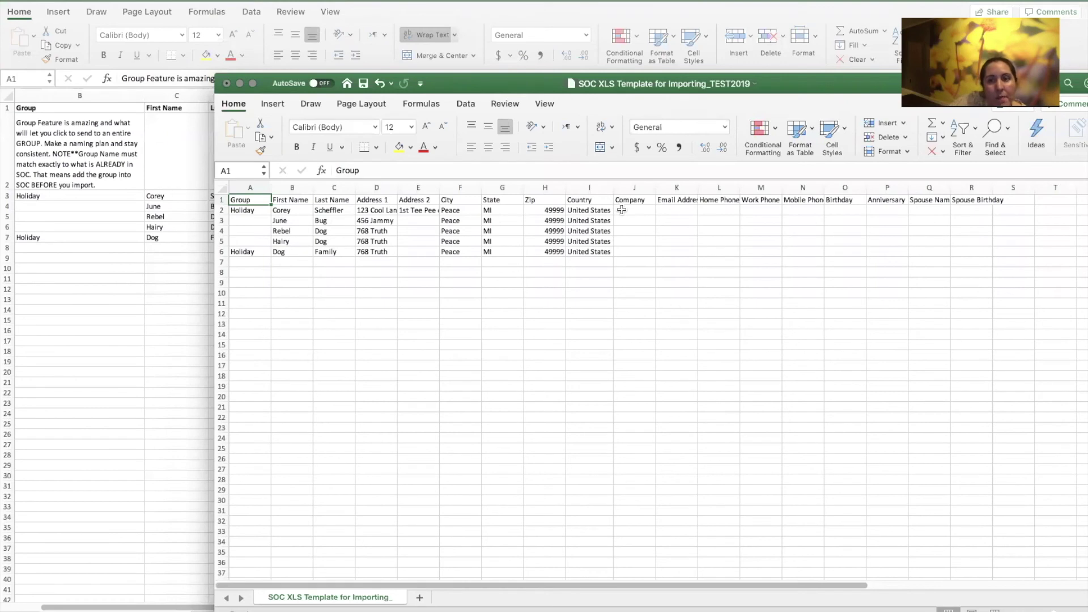
left_click_drag(680, 80, 615, 71)
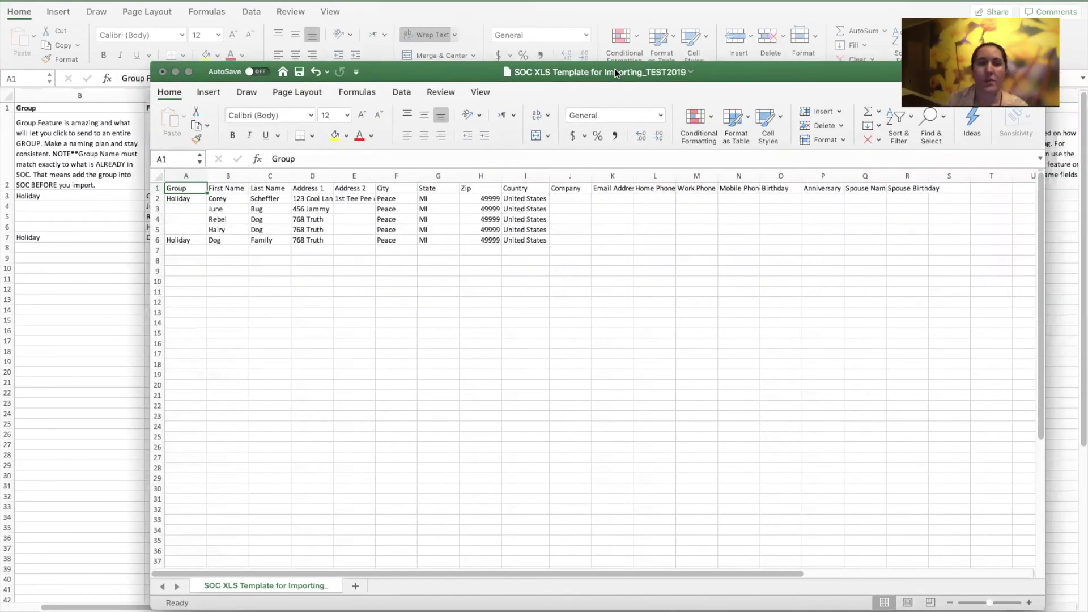
Close the TEST2019 workbook, saving changes, and return to the browser
left_click(162, 71)
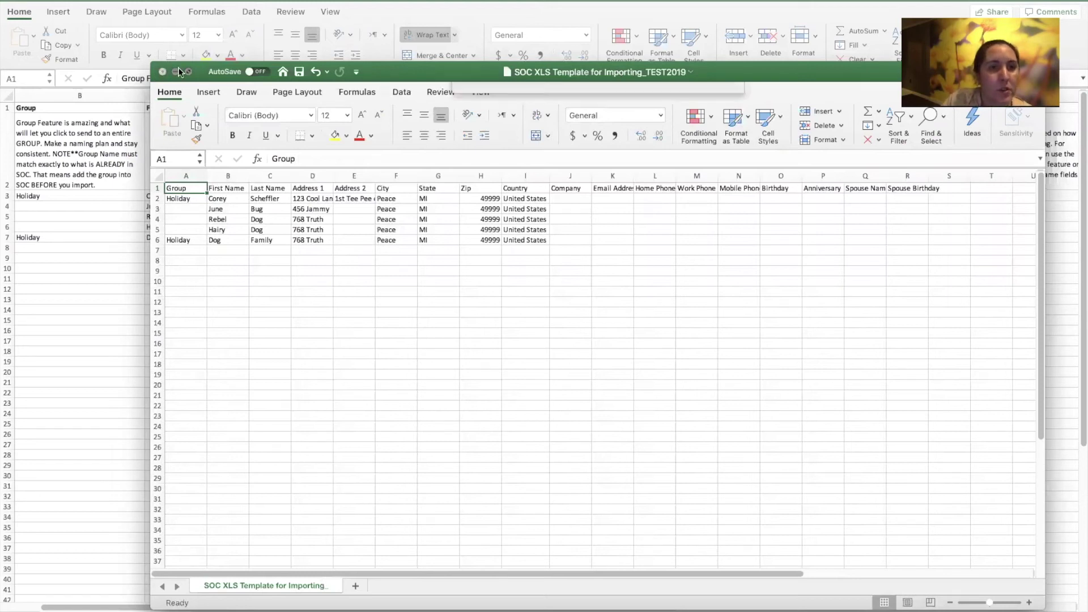
left_click(702, 147)
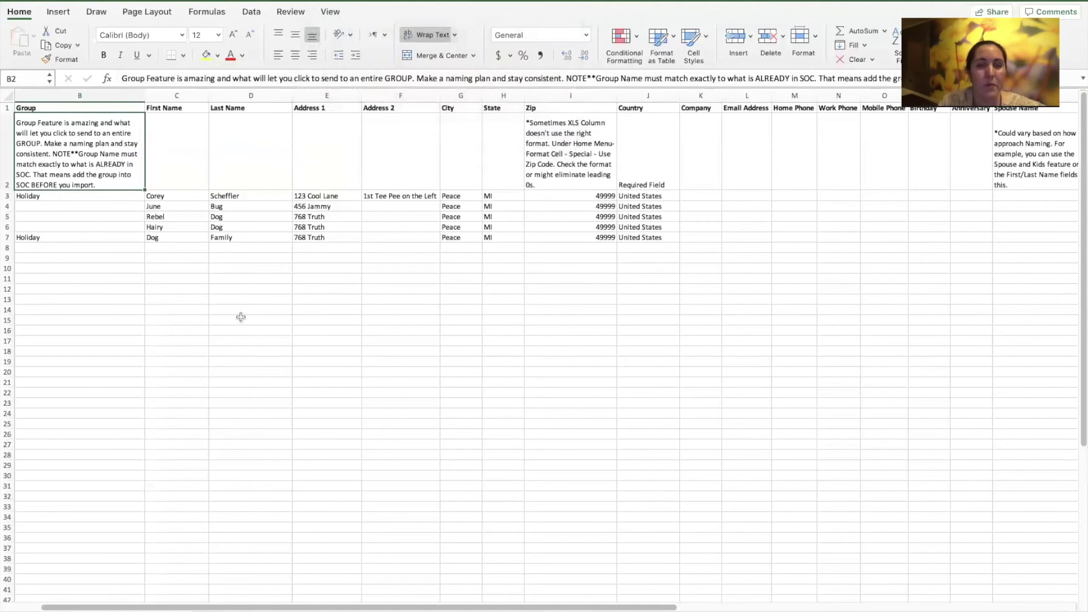
key("super+Tab")
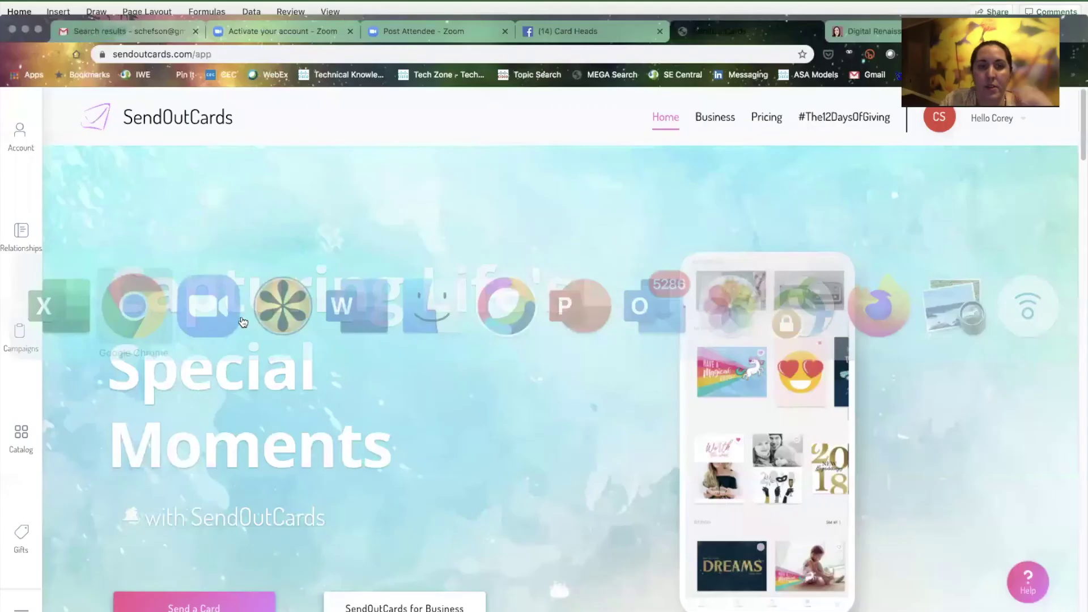
Under Relationships > Import Contacts, upload SOC XLS Template for Importing_TEST2019 from Documents > Organizations > SOC
left_click(21, 232)
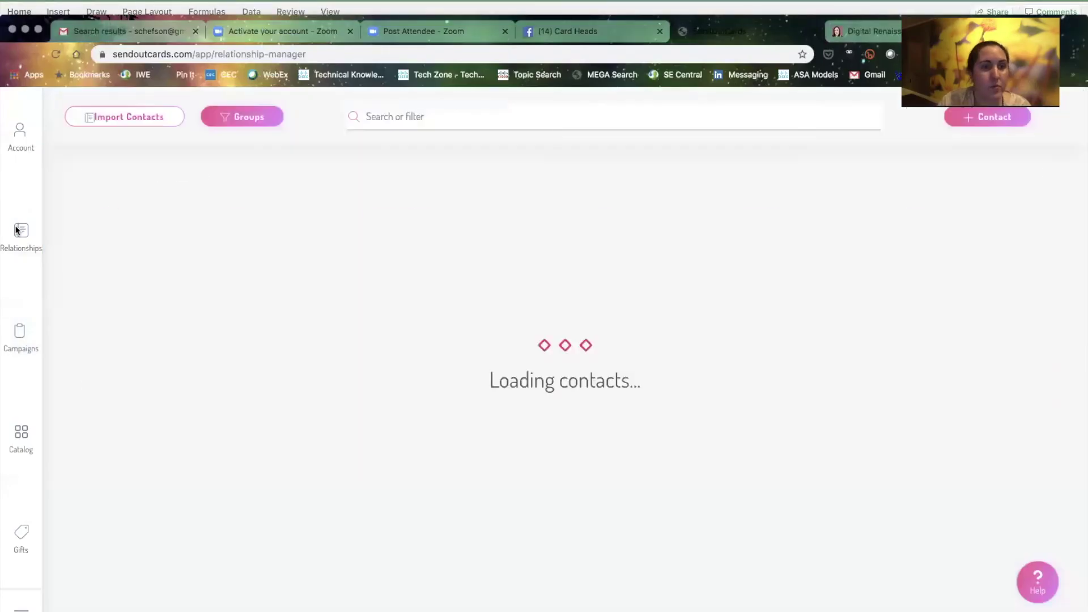
left_click(118, 118)
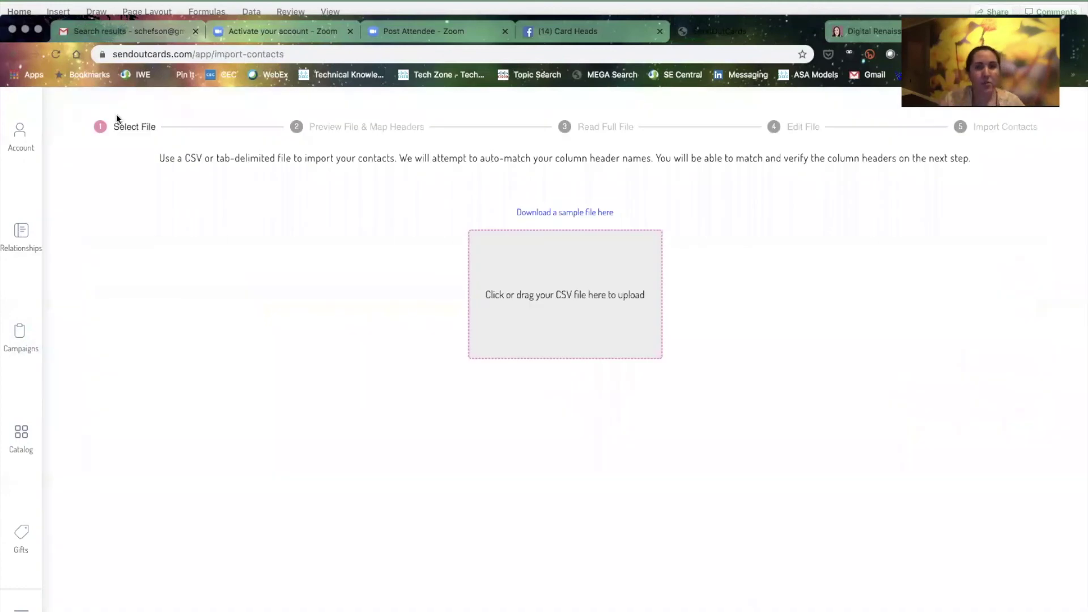
left_click(599, 294)
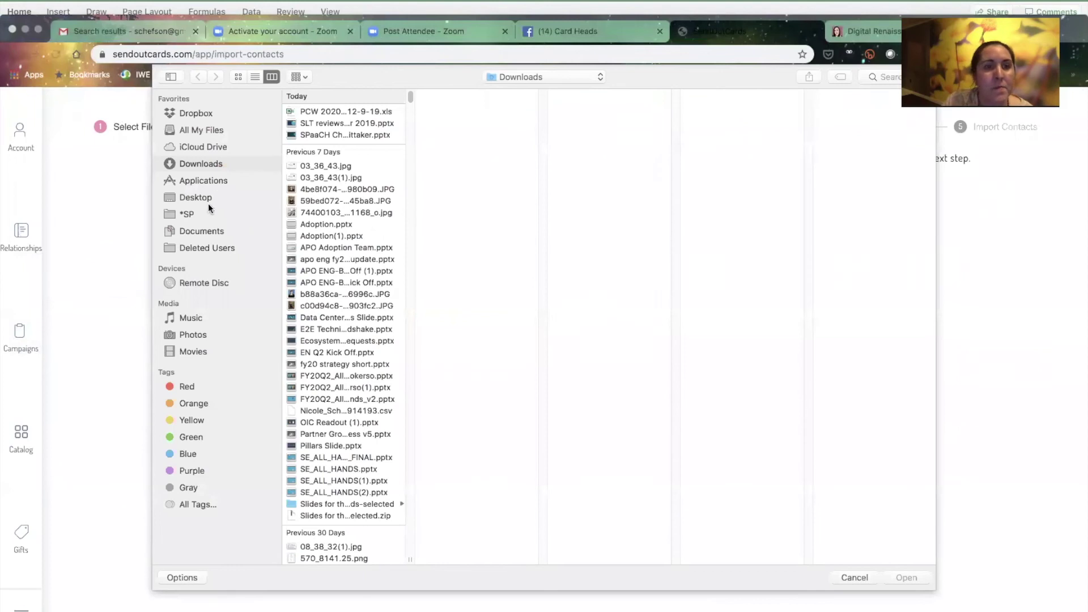
left_click(202, 232)
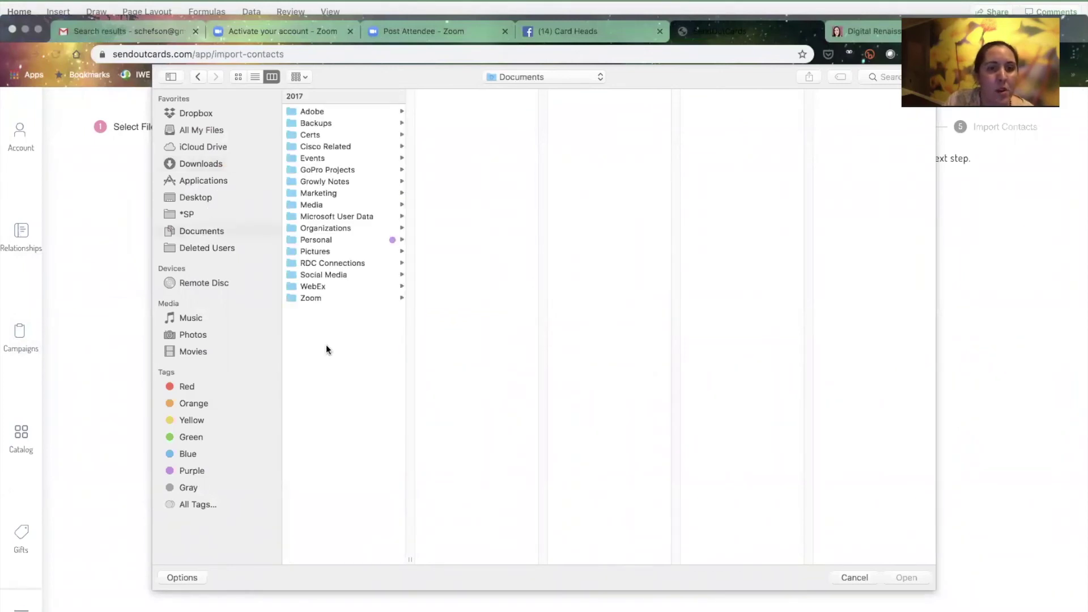
left_click(339, 228)
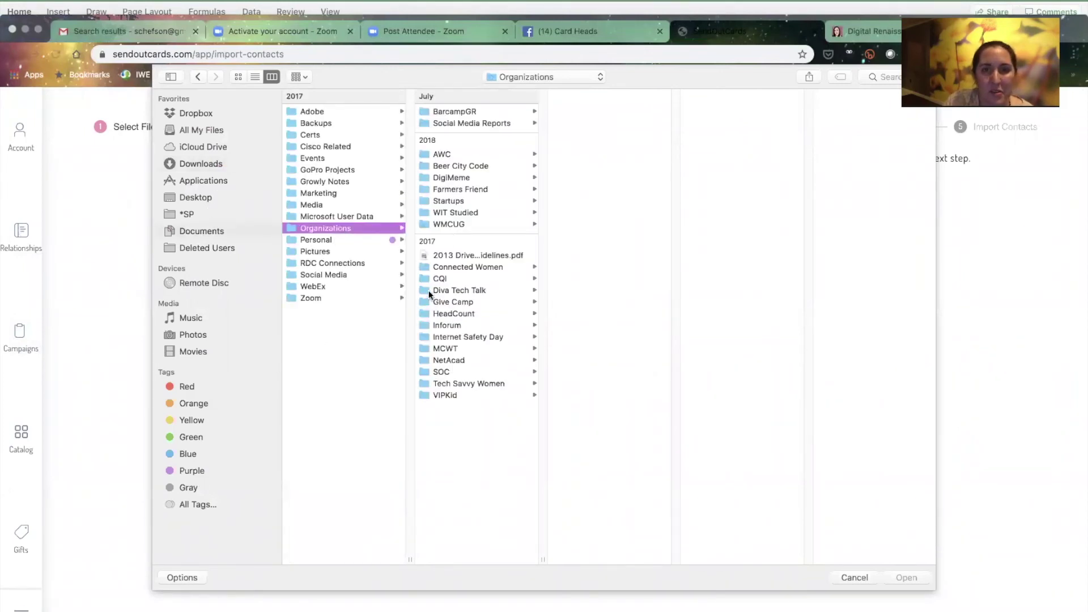
left_click(447, 372)
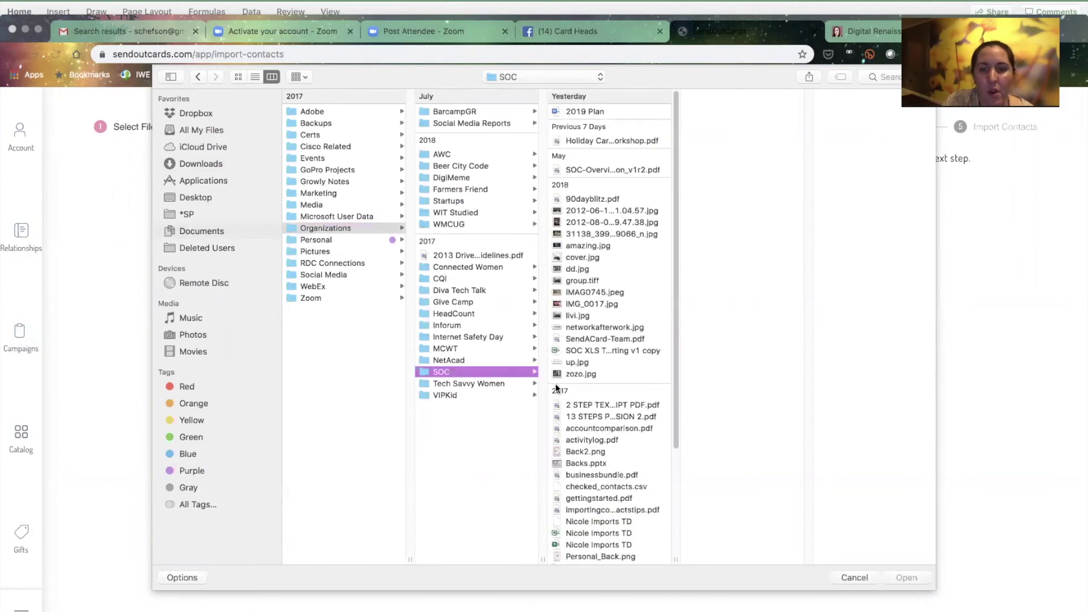
scroll(570, 413, "down", 3)
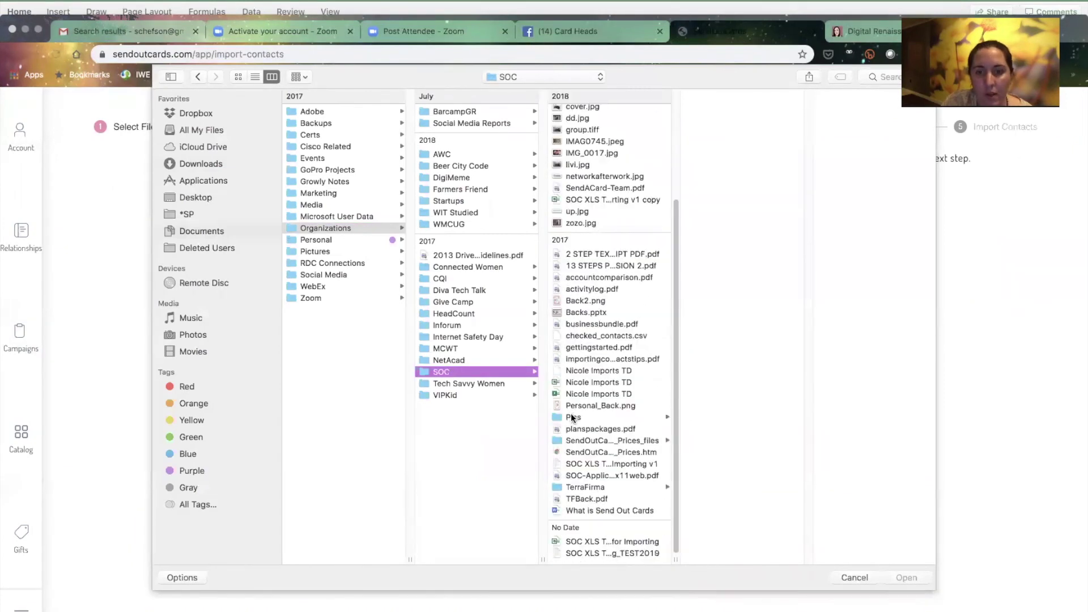
left_click(590, 559)
key("Return")
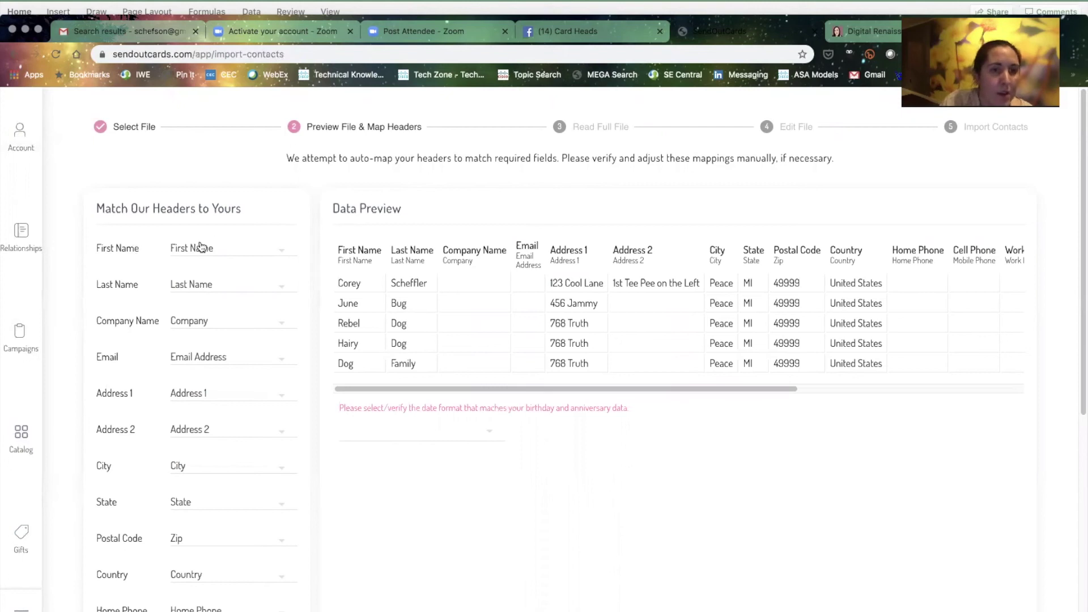
Review the header mappings and map Cell Phone to the Mobile Phone column
scroll(195, 267, "down", 3)
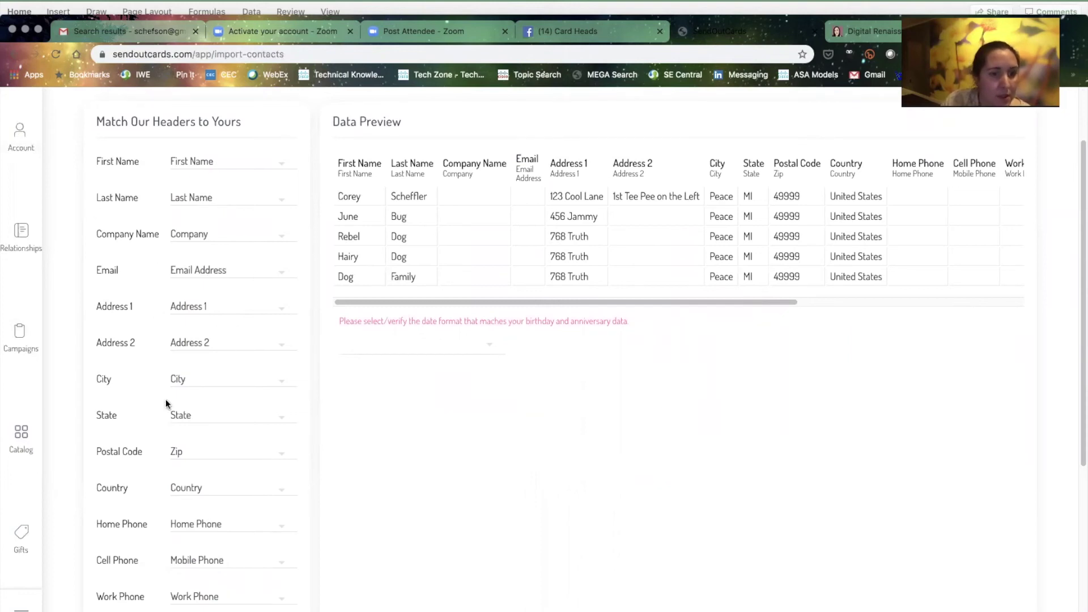
scroll(165, 401, "down", 3)
left_click(218, 461)
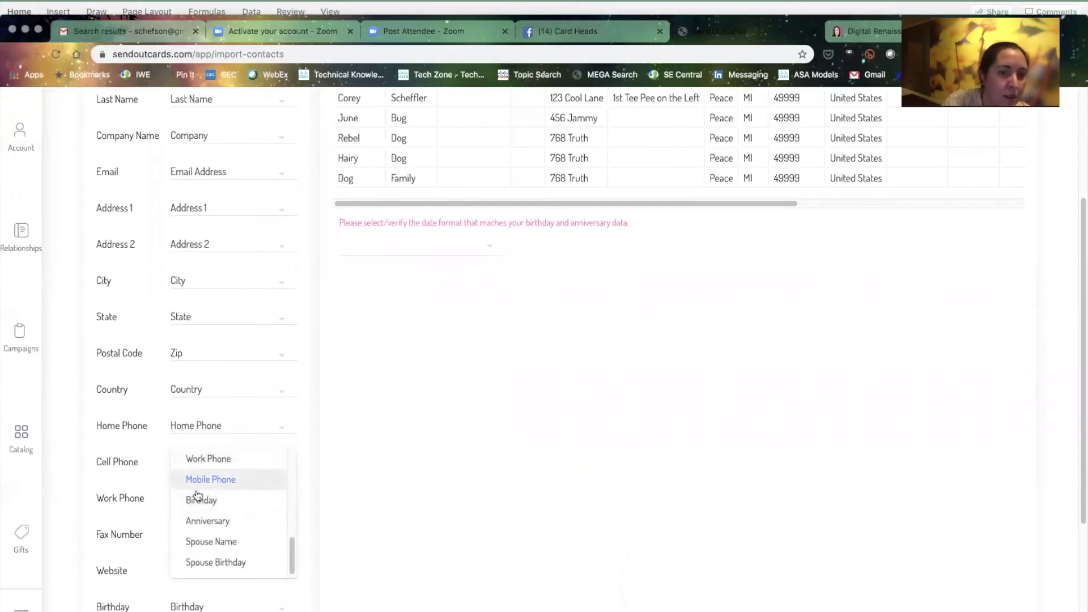
left_click(210, 480)
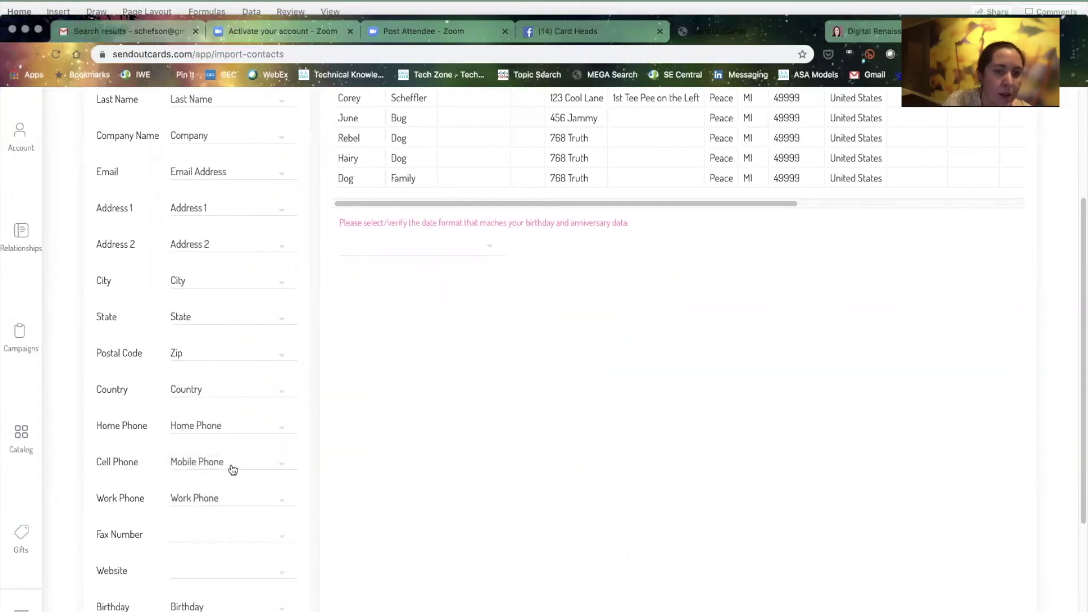
scroll(231, 468, "down", 1)
scroll(231, 469, "down", 5)
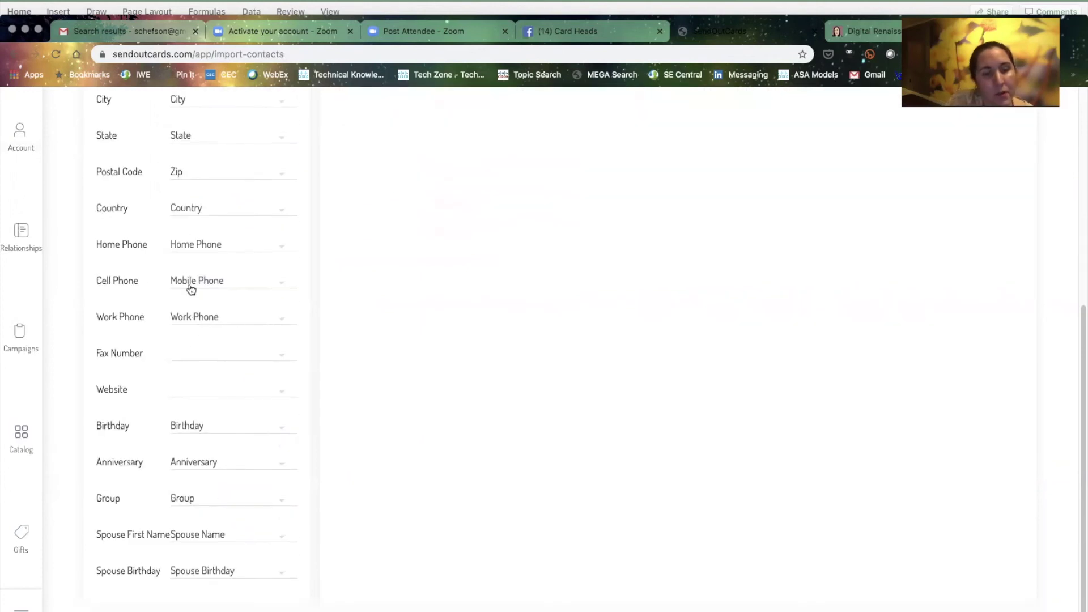
scroll(213, 534, "up", 12)
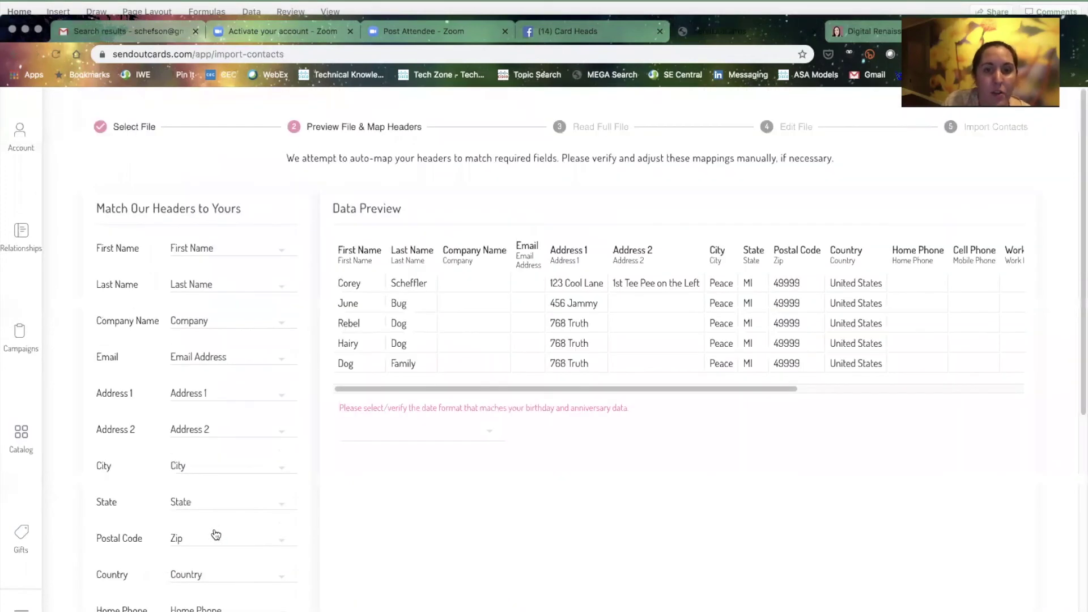
scroll(410, 386, "right", 6)
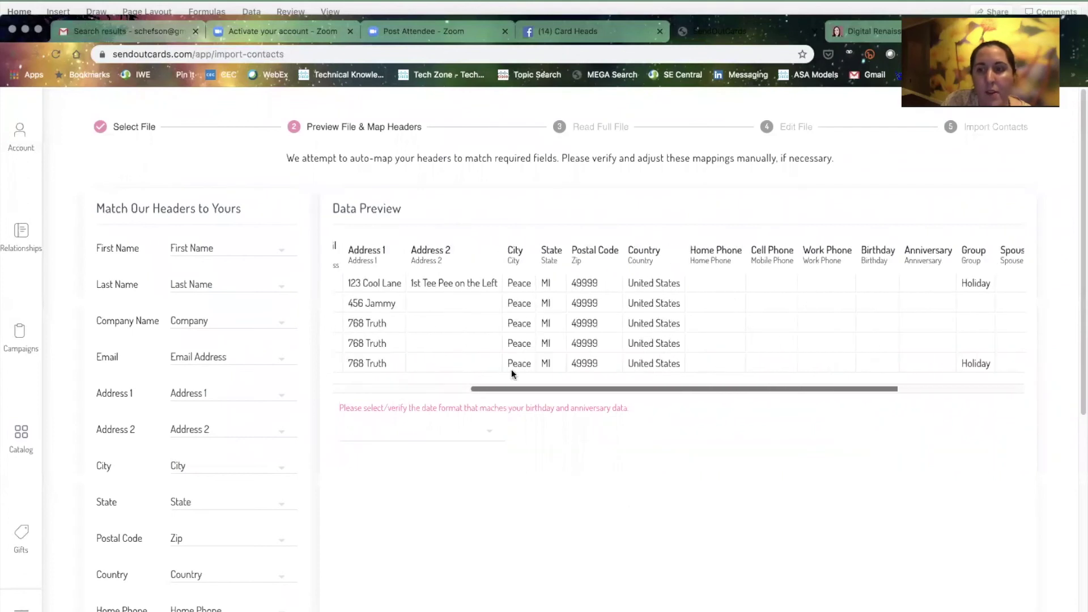
scroll(566, 340, "left", 6)
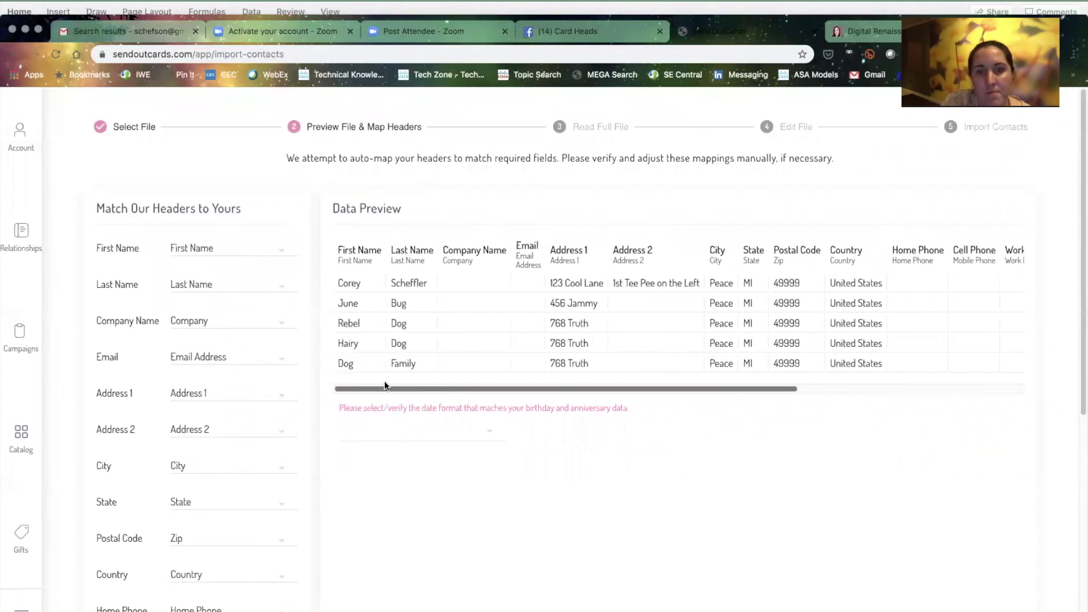
Choose M-D as the birthday and anniversary date format
left_click(490, 430)
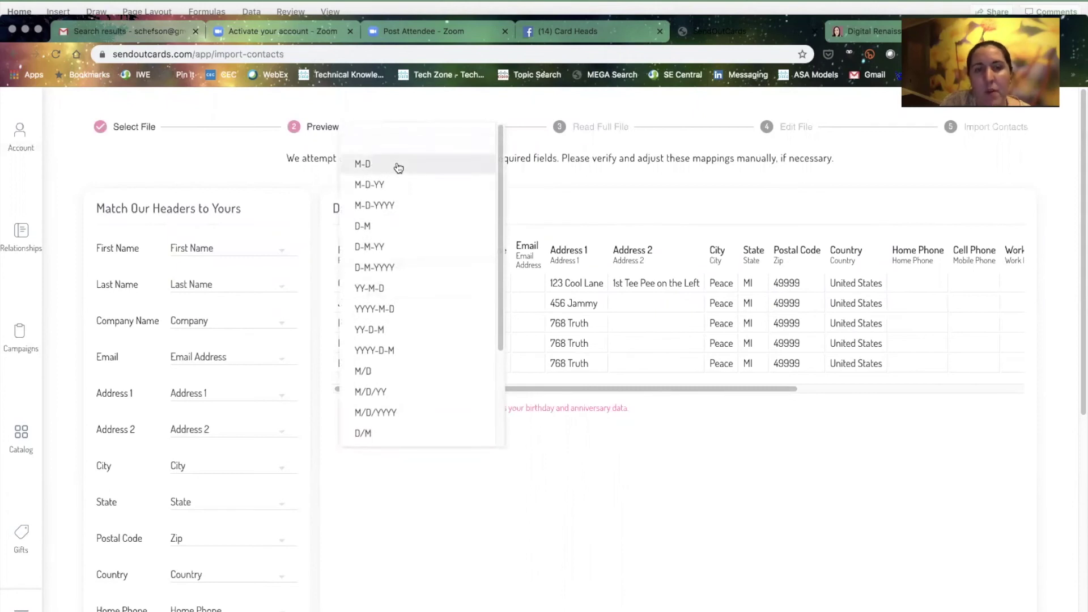
left_click(398, 166)
scroll(427, 459, "down", 5)
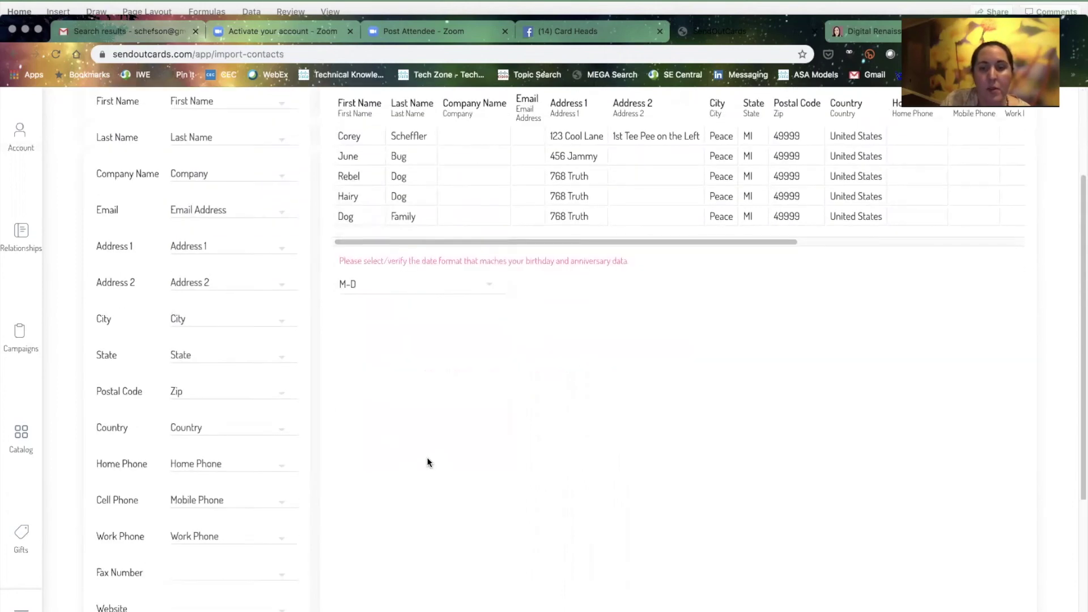
scroll(427, 457, "down", 5)
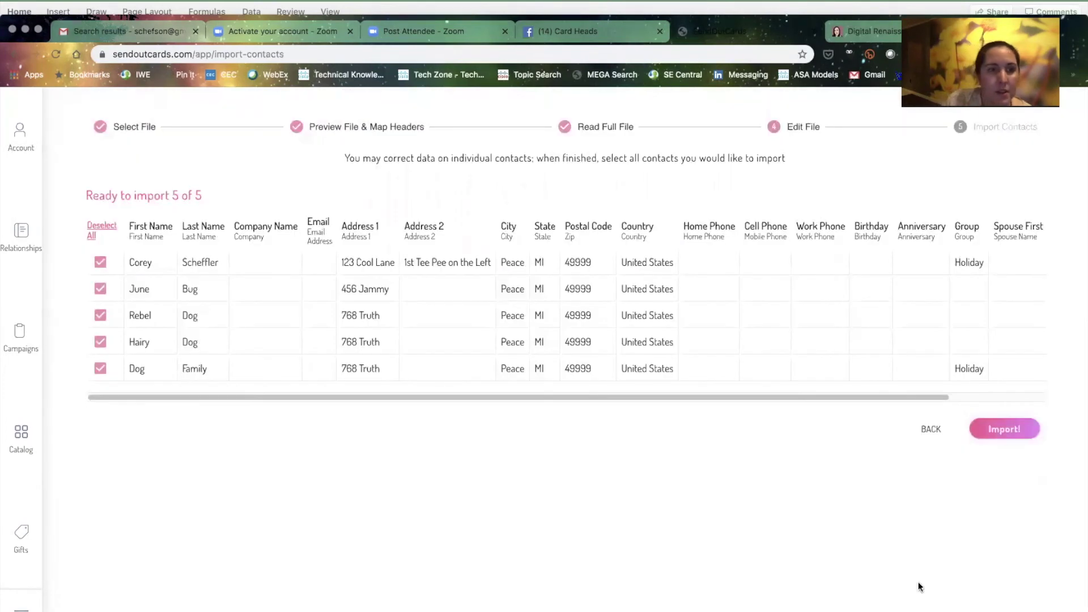
Import the 5 contacts, skip to the catalog, then return to the contacts list showing 9 contacts
left_click(1016, 430)
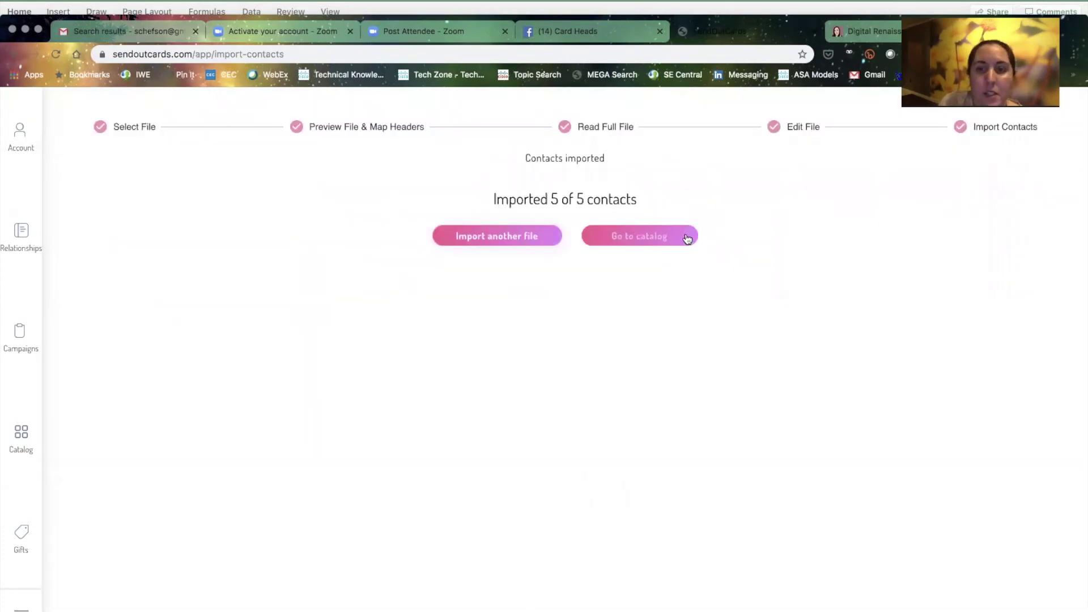
left_click(685, 234)
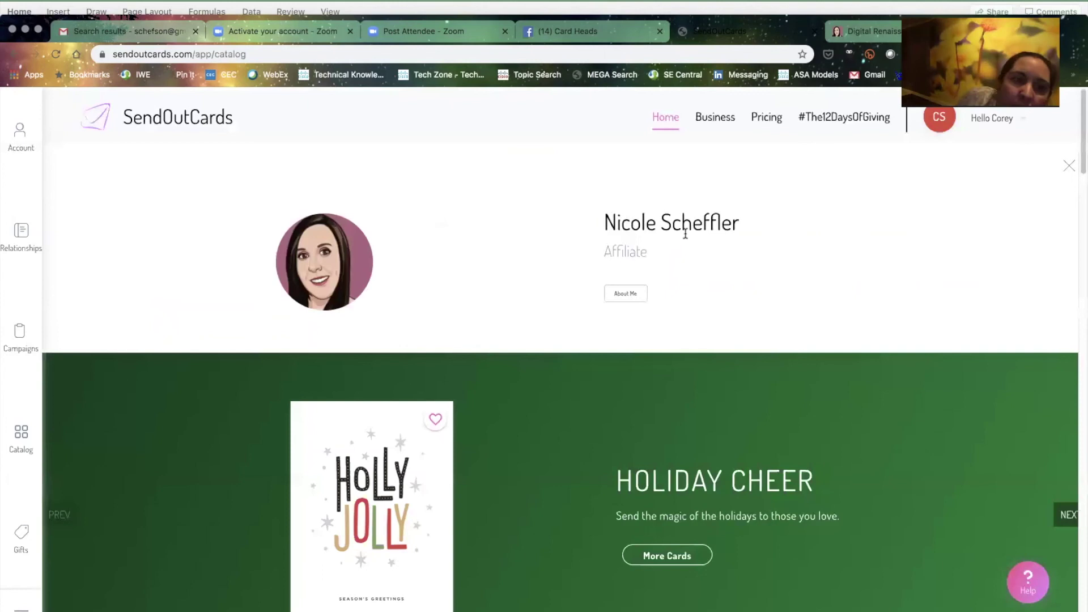
left_click(25, 230)
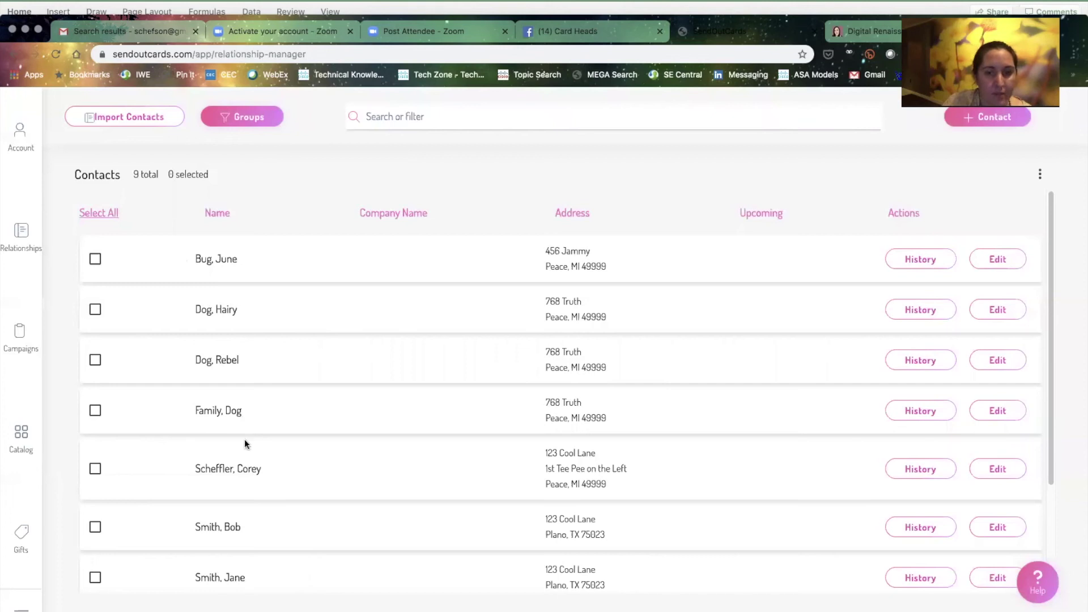
Edit the first imported contact and save a child entry named after the family
scroll(251, 474, "down", 3)
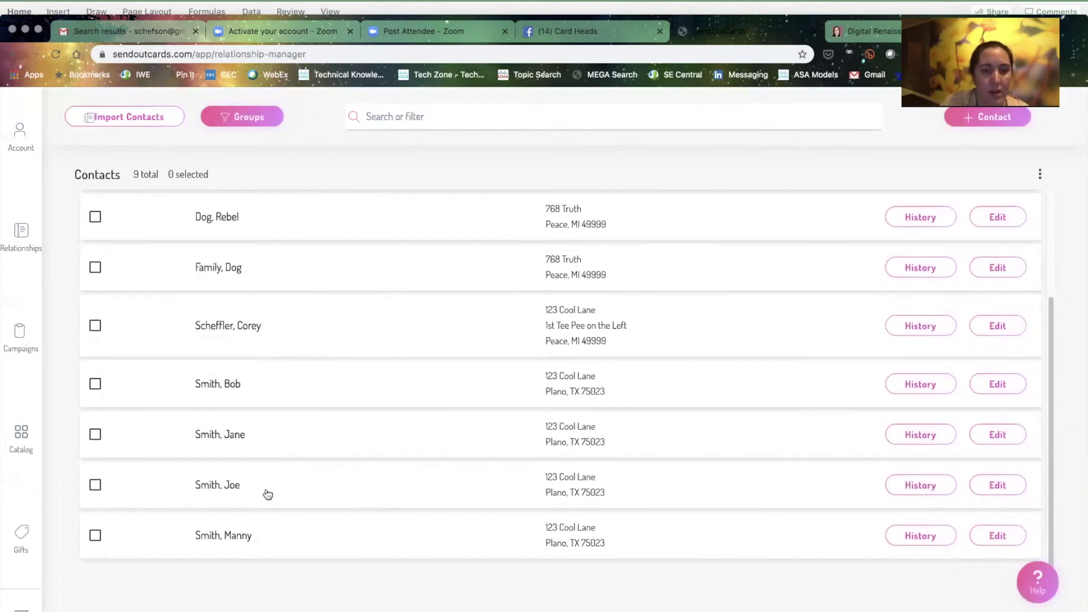
left_click(1001, 384)
scroll(563, 376, "down", 3)
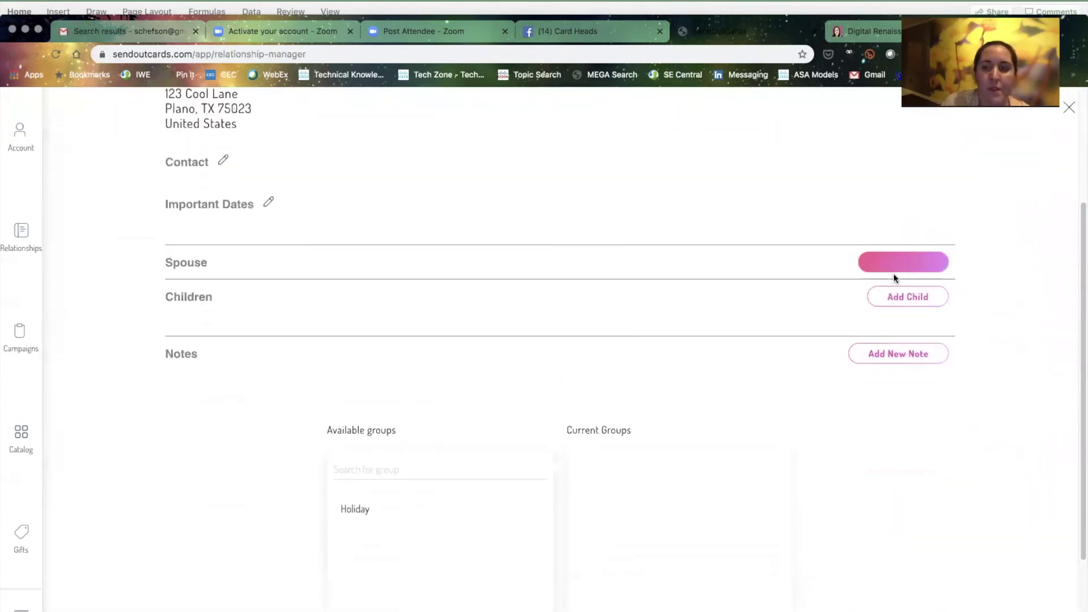
left_click(908, 296)
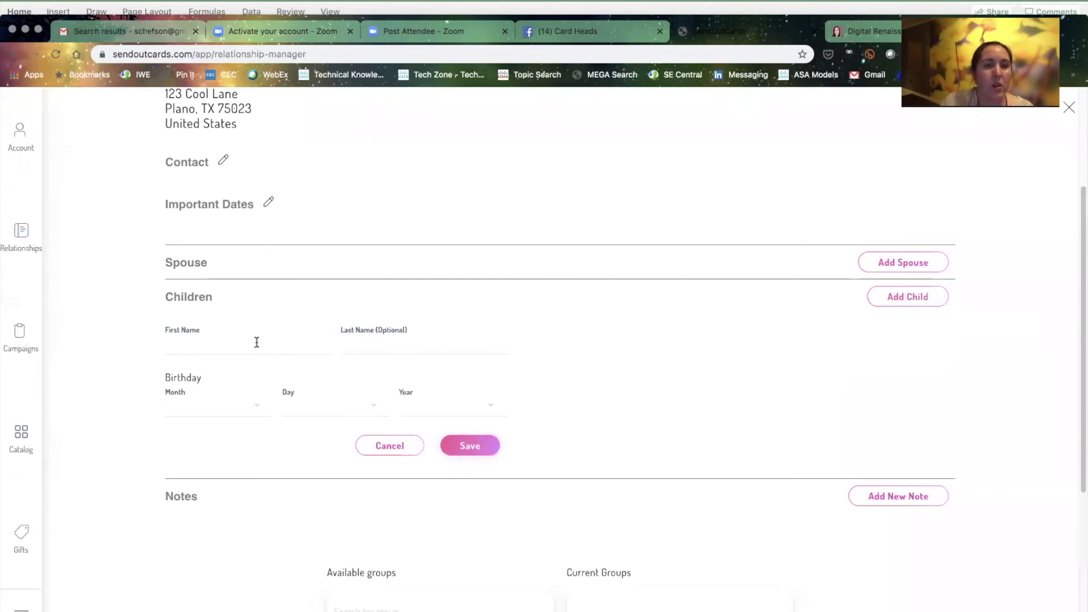
scroll(257, 342, "up", 3)
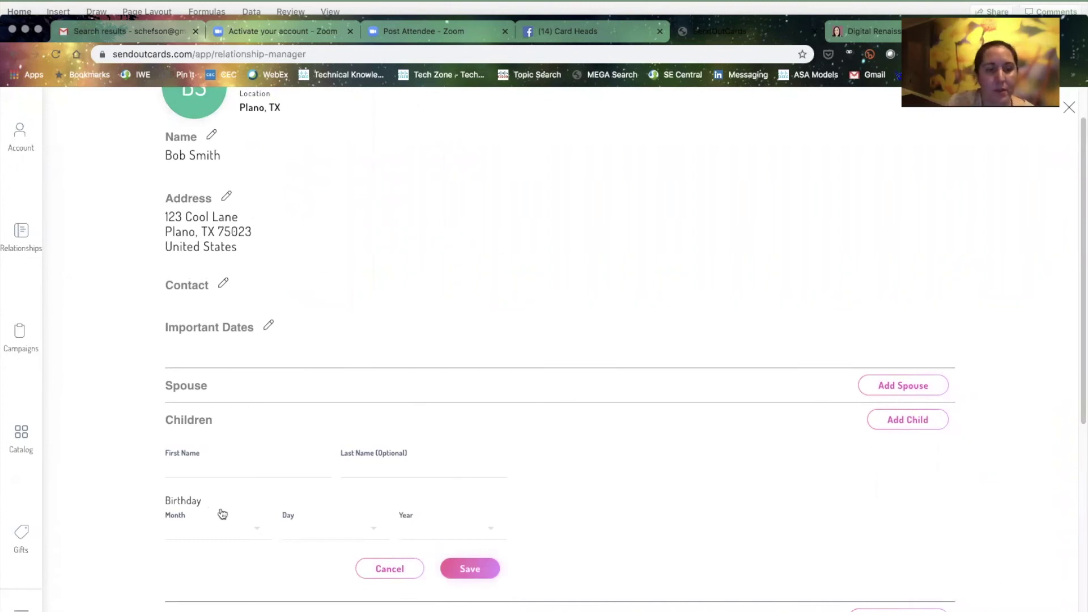
left_click(216, 467)
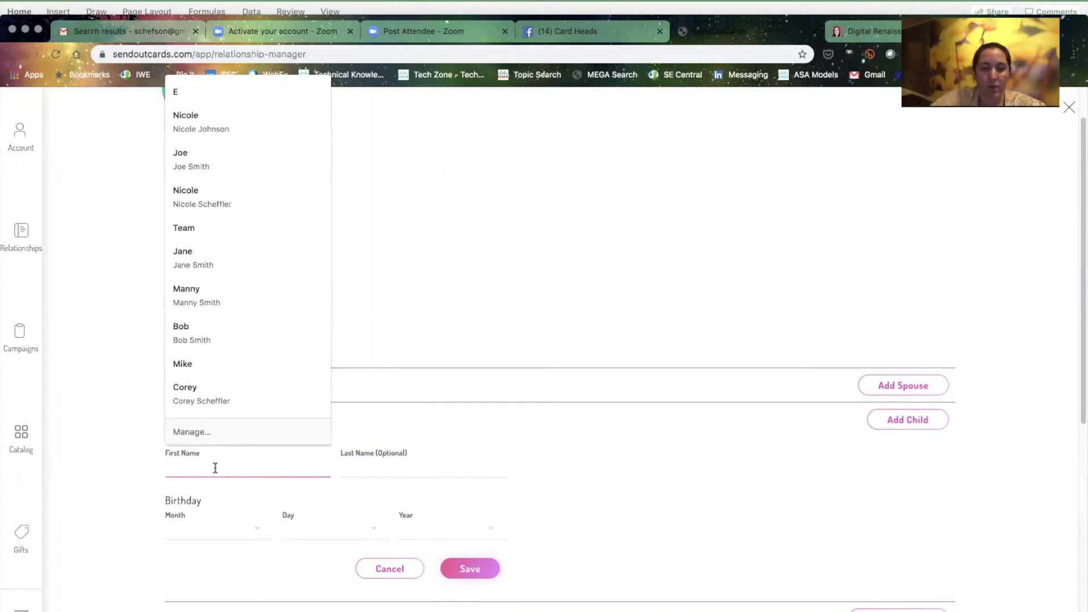
type("The")
key("Tab")
type("Smiths")
left_click(494, 570)
Open the new child contact, add it to the Holiday group, save and close
left_click(243, 474)
scroll(243, 478, "down", 5)
left_click(363, 446)
scroll(593, 562, "down", 2)
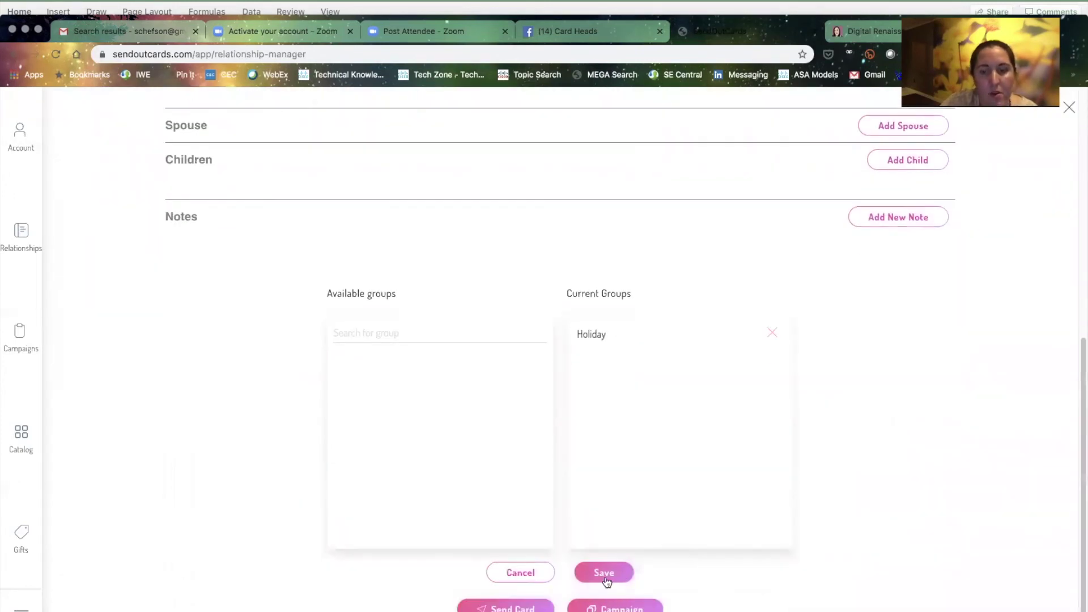
left_click(604, 574)
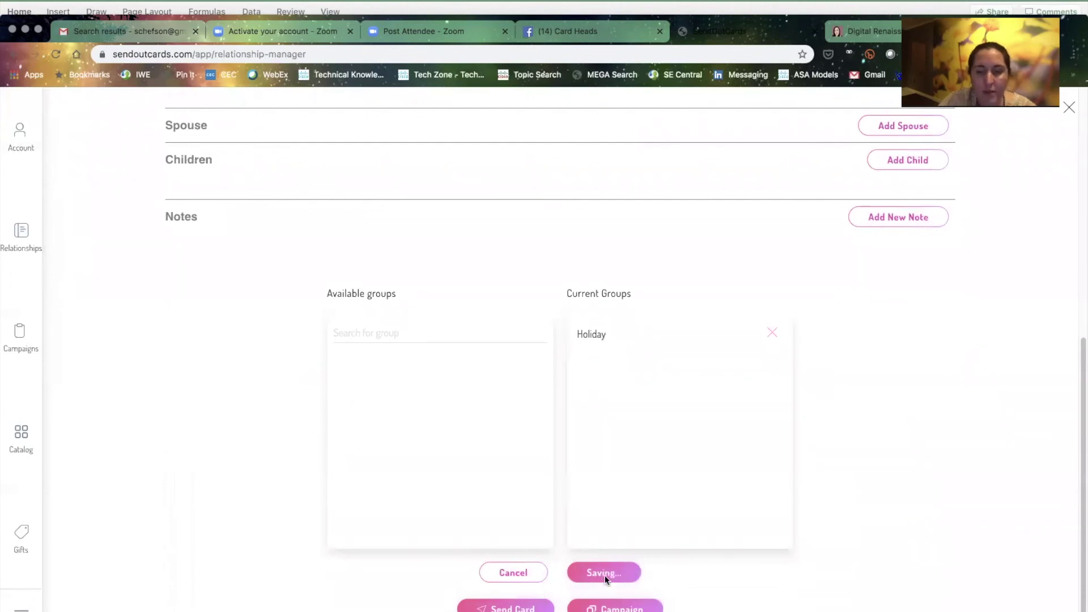
left_click(1068, 110)
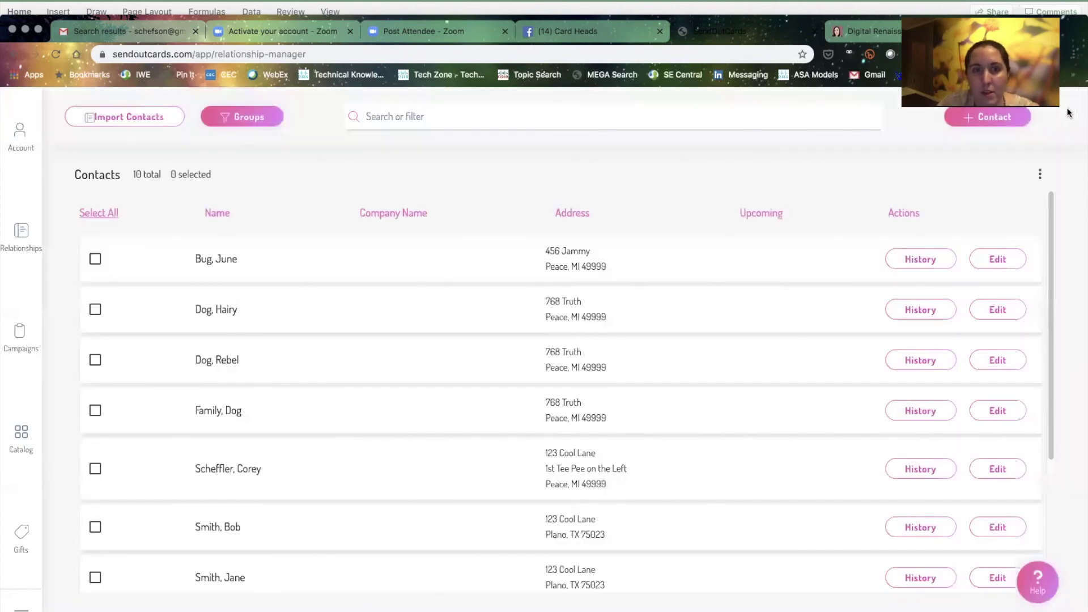
Open Groups and view Manage Members for the Holiday group
left_click(255, 117)
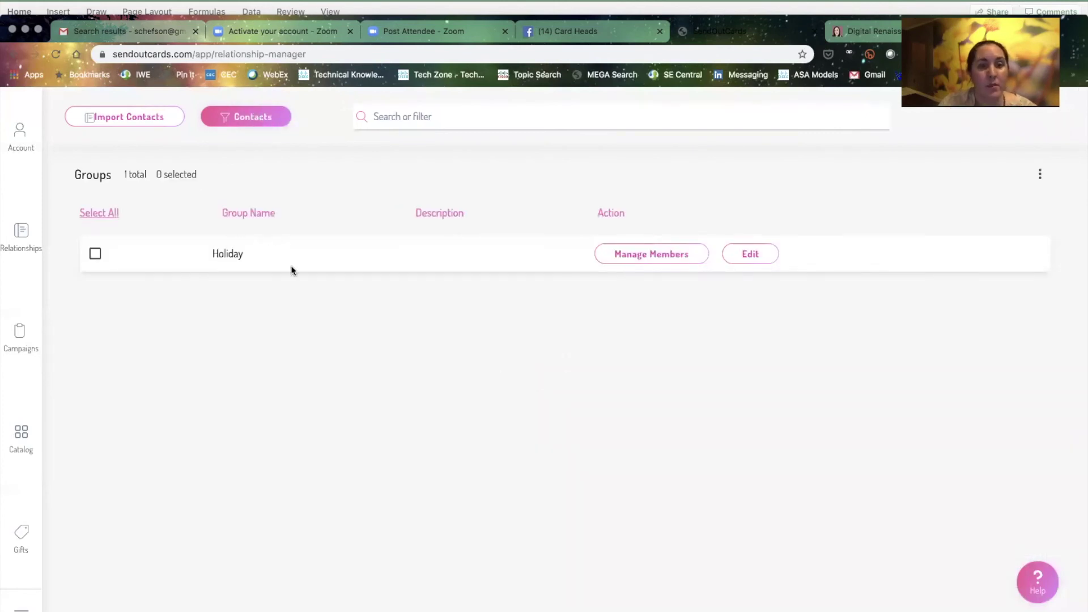
left_click(630, 257)
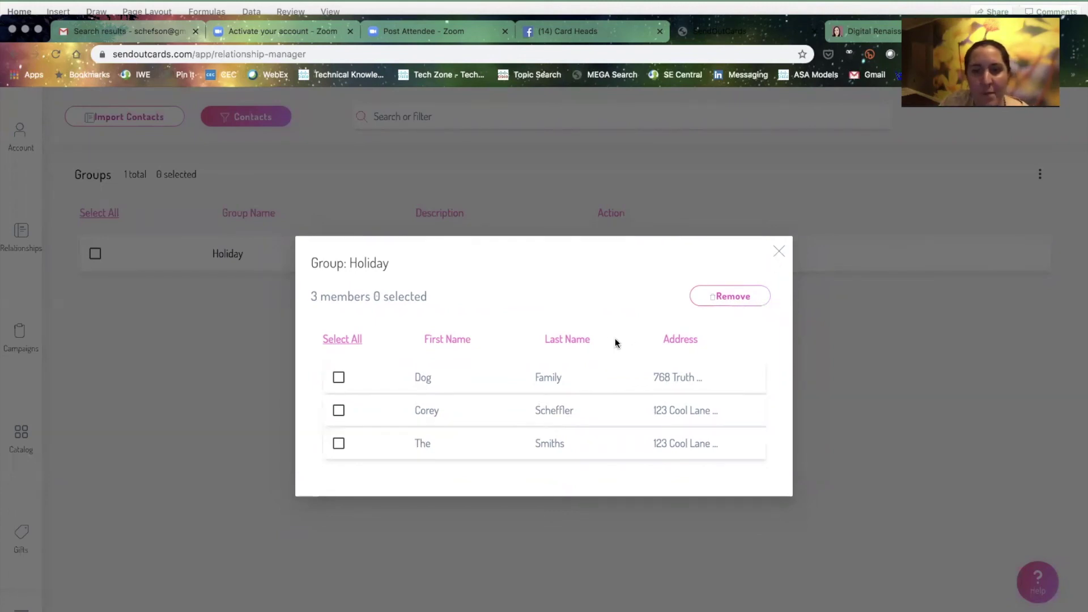
Remove the second Holiday member from the group and return to the contacts list
left_click(339, 411)
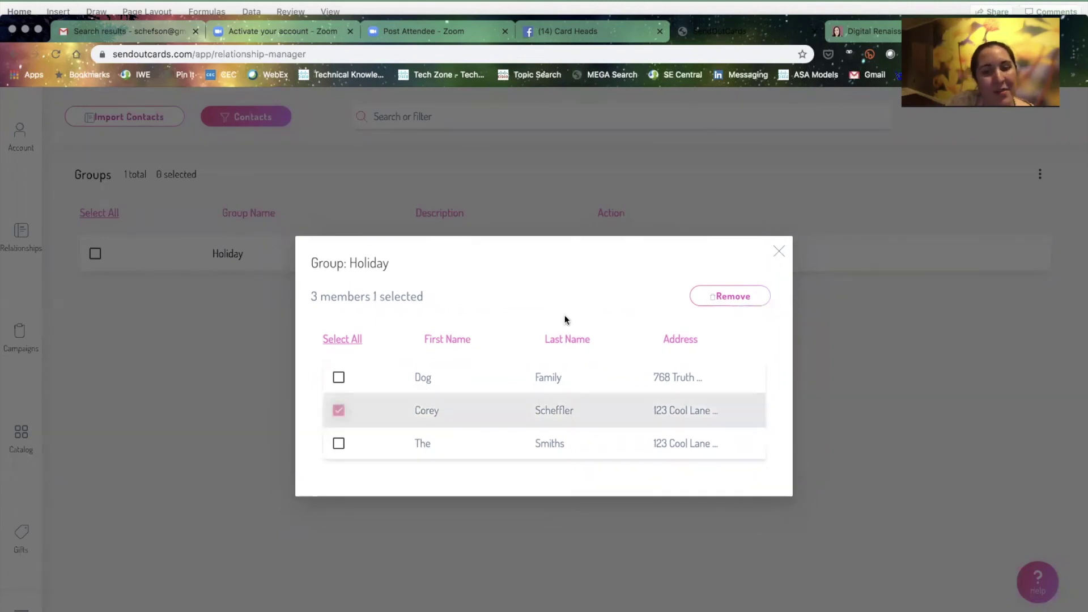
left_click(731, 298)
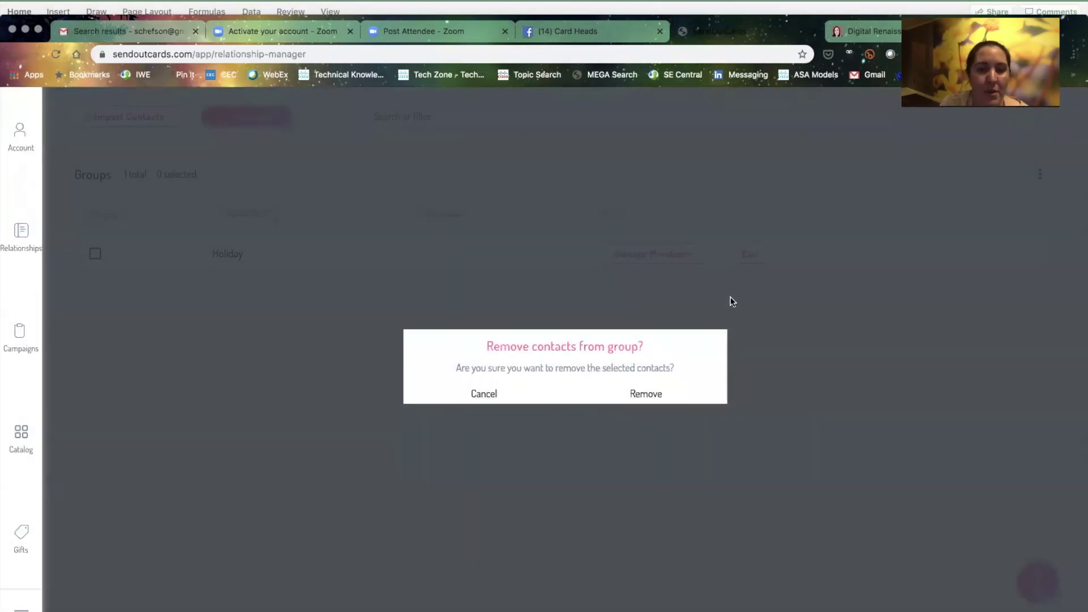
left_click(654, 393)
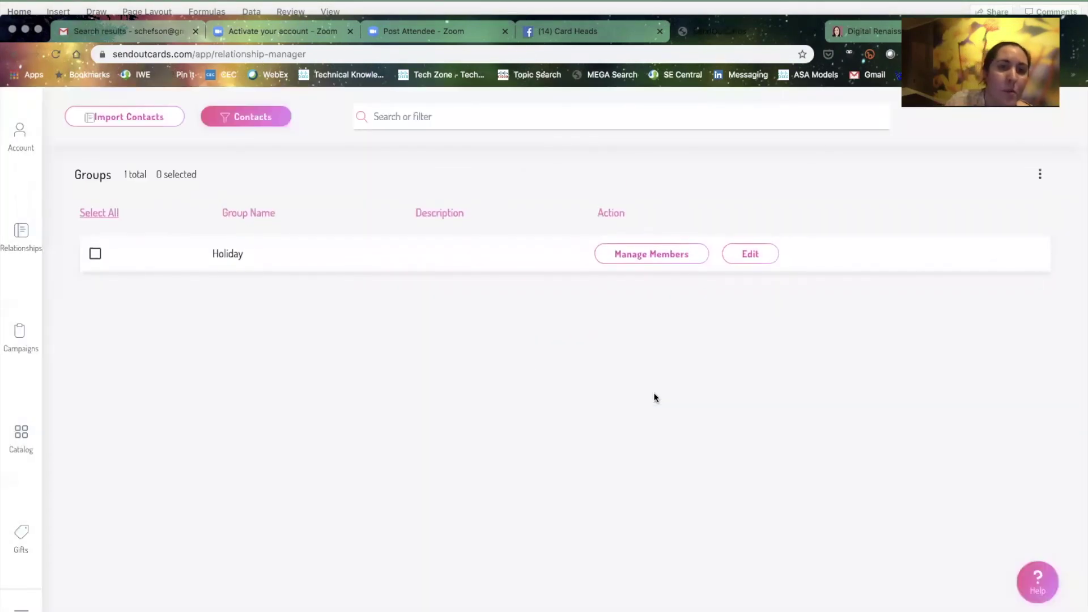
left_click(263, 120)
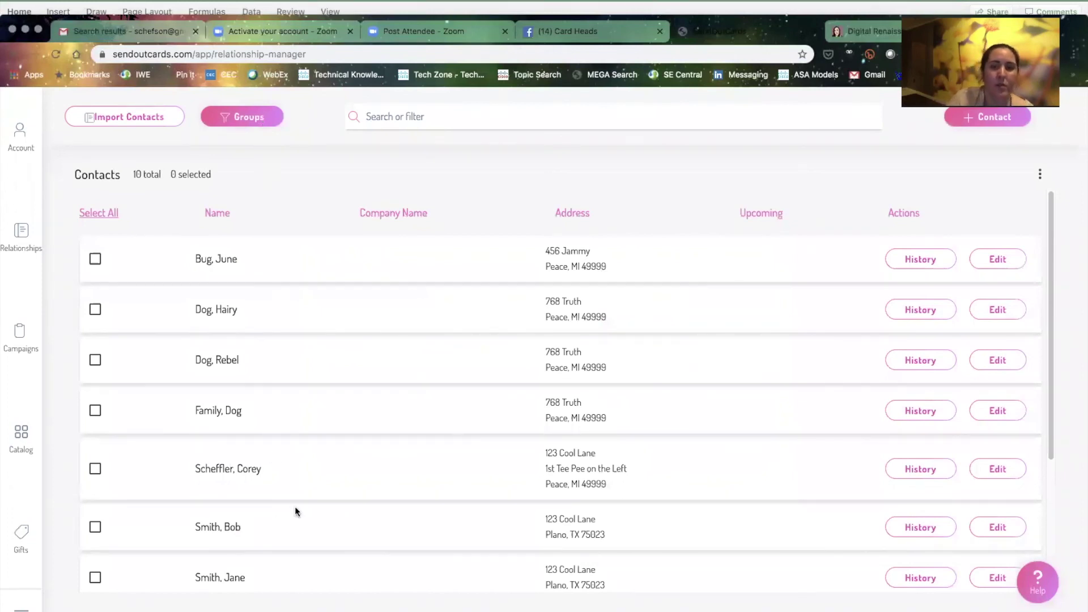
Edit the fifth contact and save a spouse entry with the spouse's first name
left_click(1000, 469)
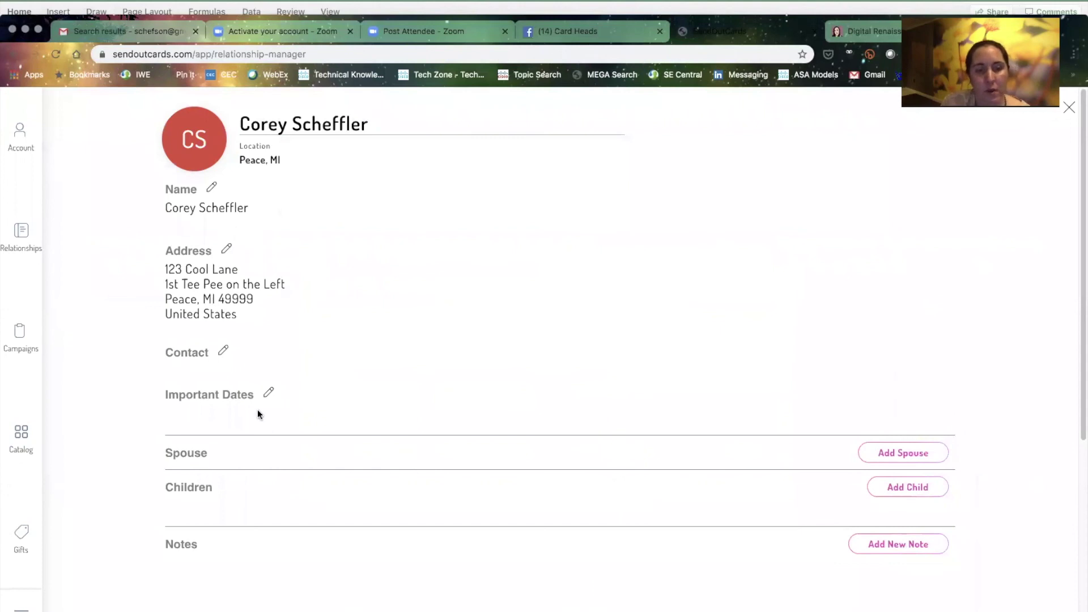
left_click(907, 454)
left_click(237, 500)
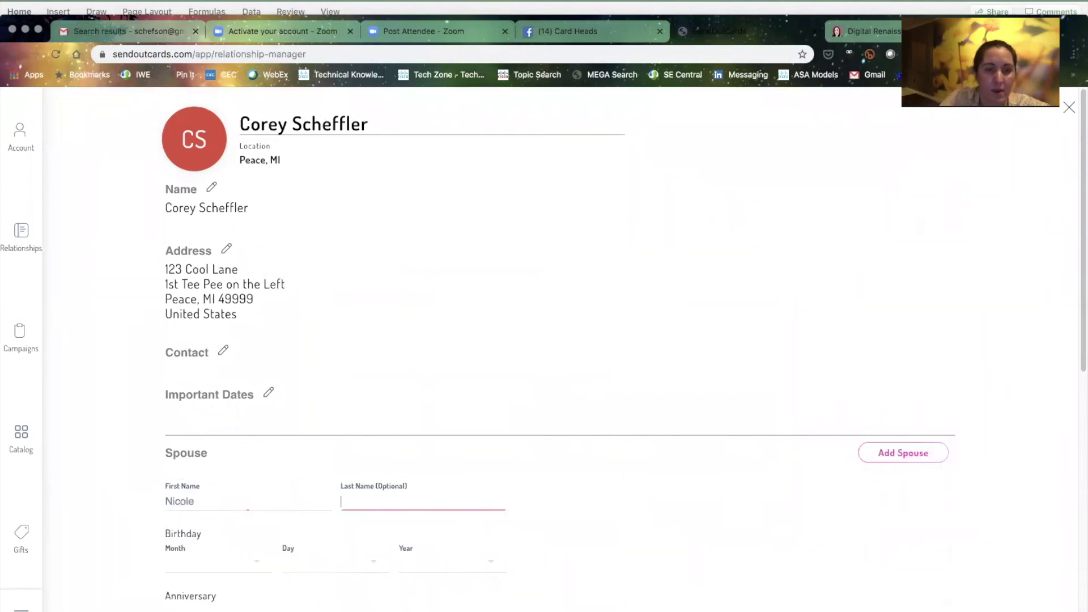
key("Tab")
scroll(623, 341, "down", 1)
scroll(454, 484, "down", 5)
left_click(487, 482)
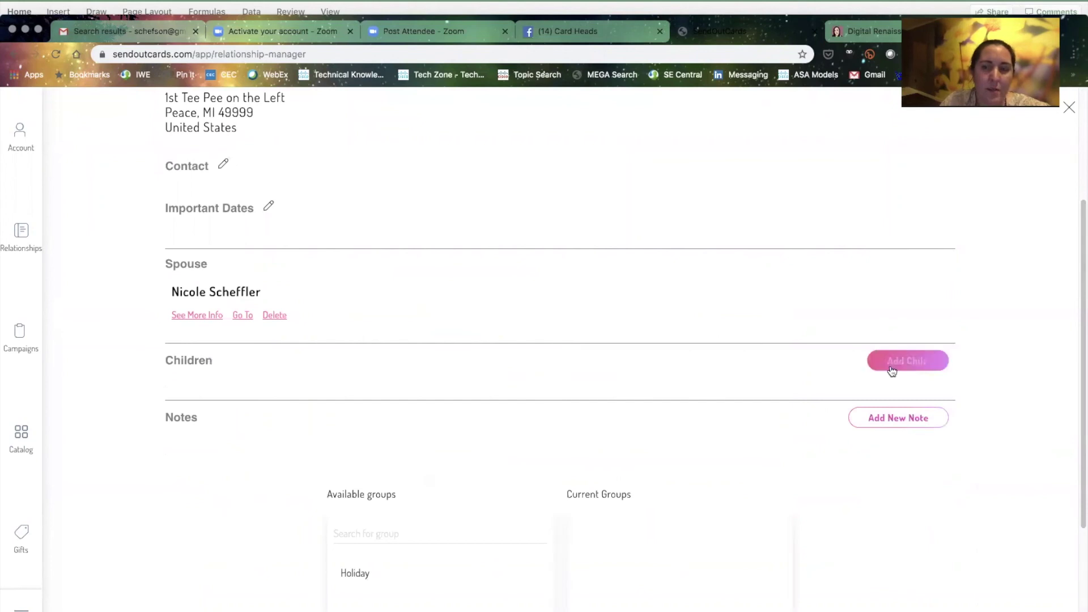
Add and save a child entry for this contact named after the family
left_click(893, 369)
left_click(287, 404)
type("The")
left_click(396, 409)
type("Schefflers")
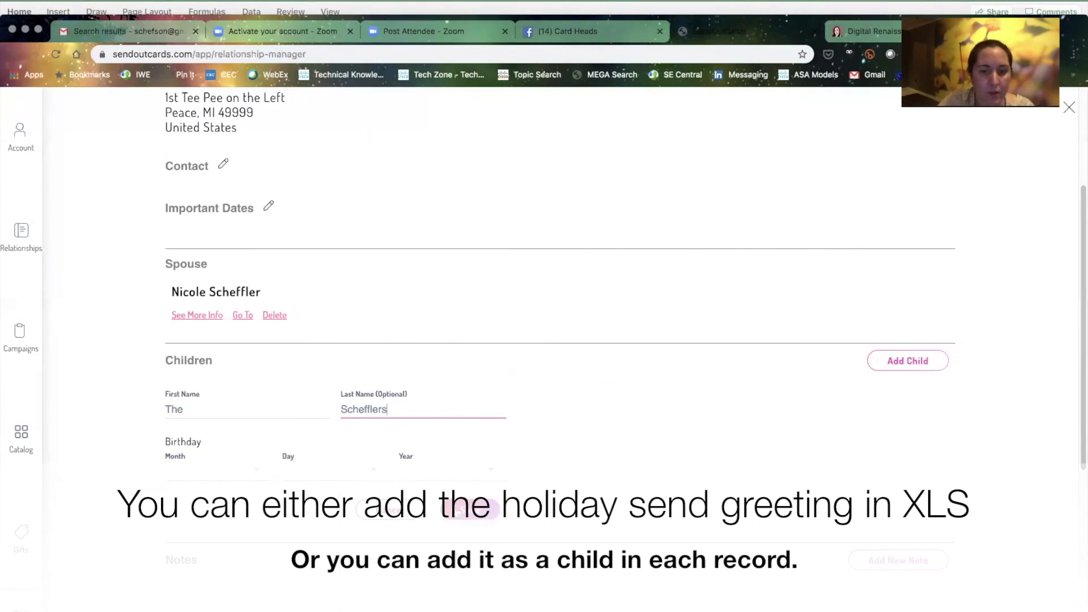
left_click(434, 501)
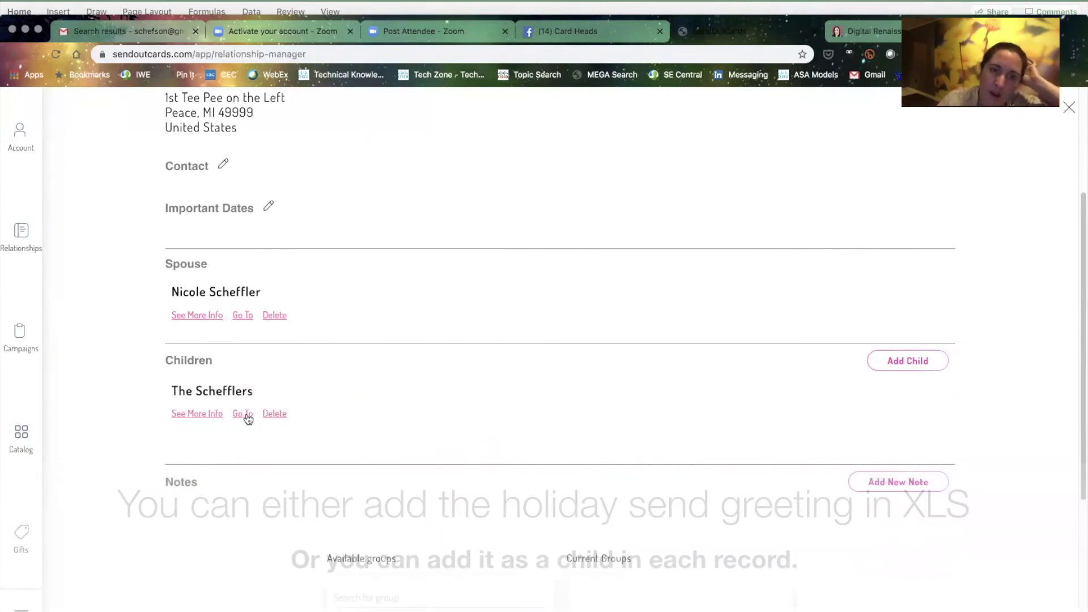
Open the new child contact, add it to the Holiday group, and close the details
left_click(245, 414)
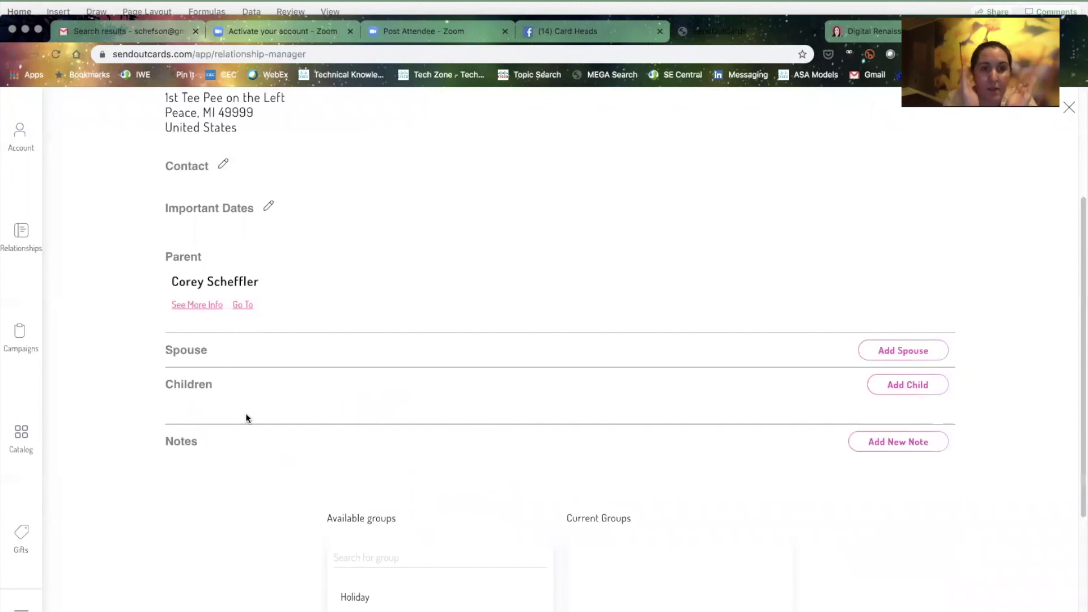
scroll(397, 501, "down", 3)
left_click(392, 431)
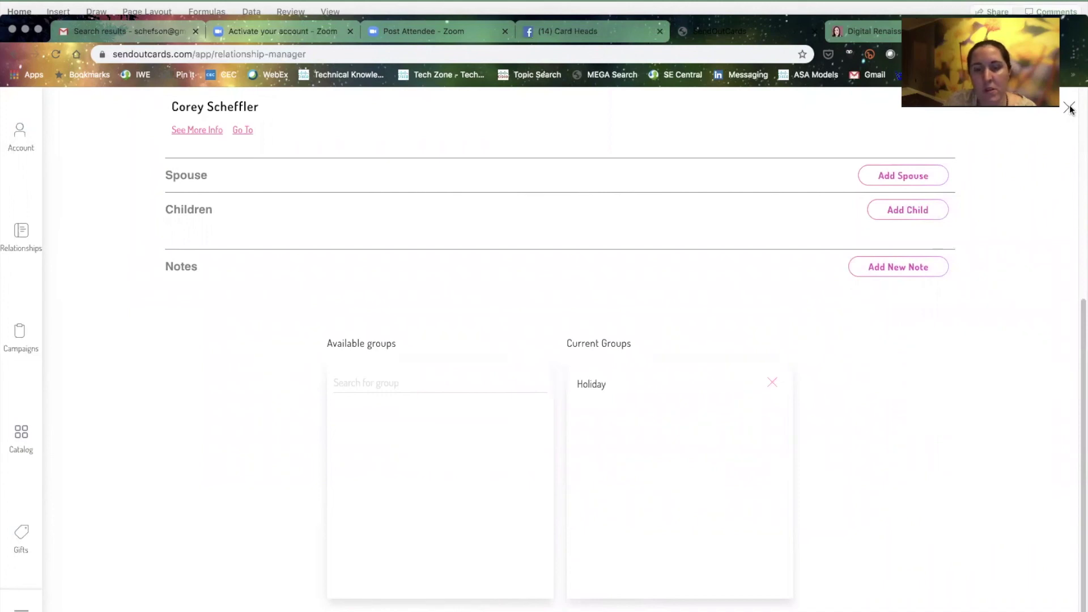
left_click(1069, 108)
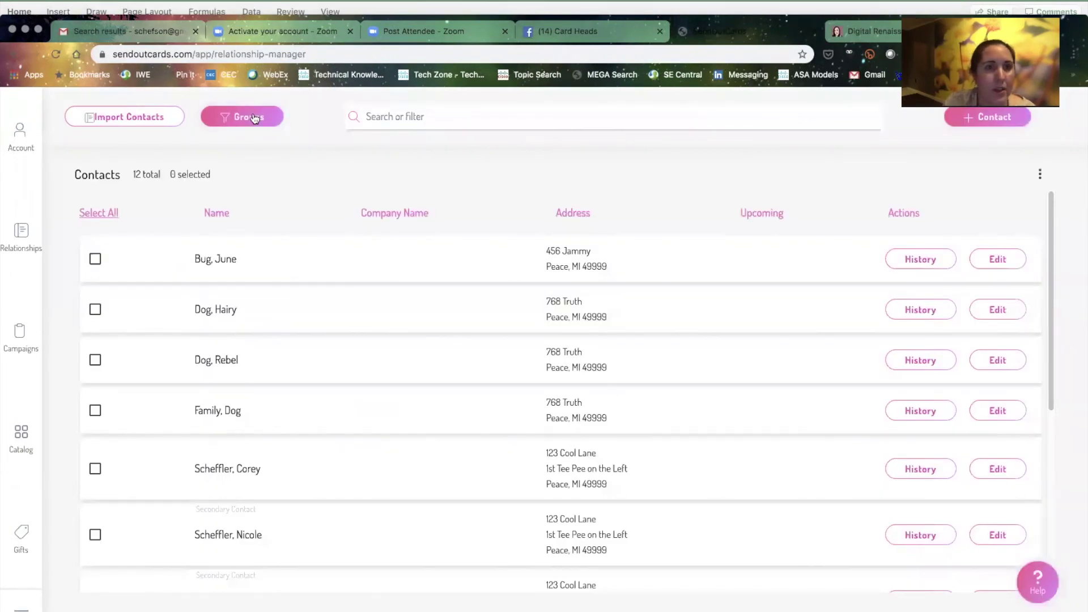
Confirm the Holiday group's three members include The Schefflers, then go to the card catalog
left_click(253, 116)
left_click(639, 252)
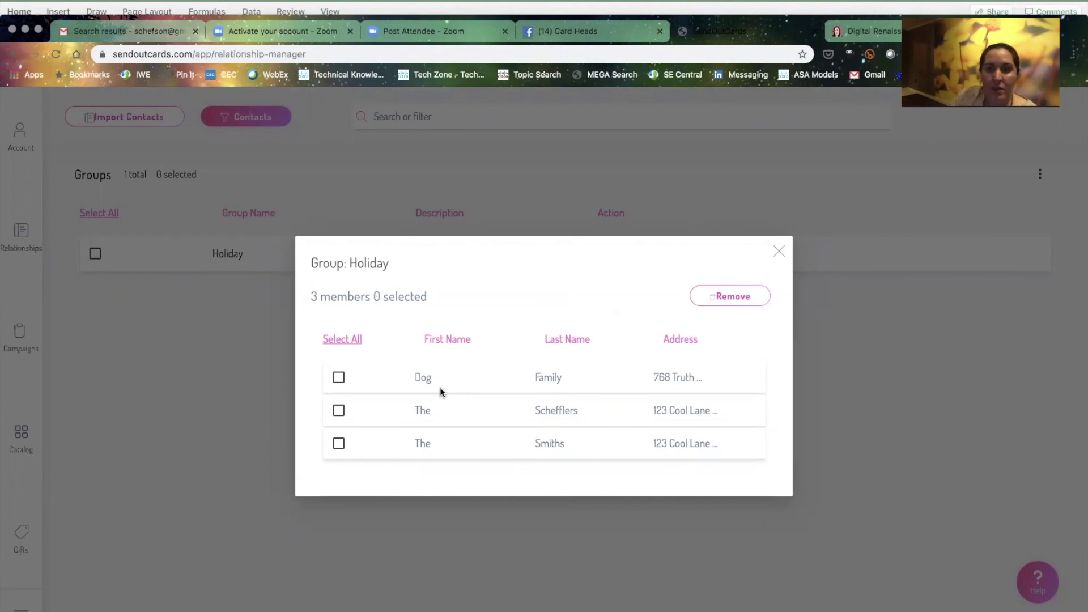
left_click(780, 249)
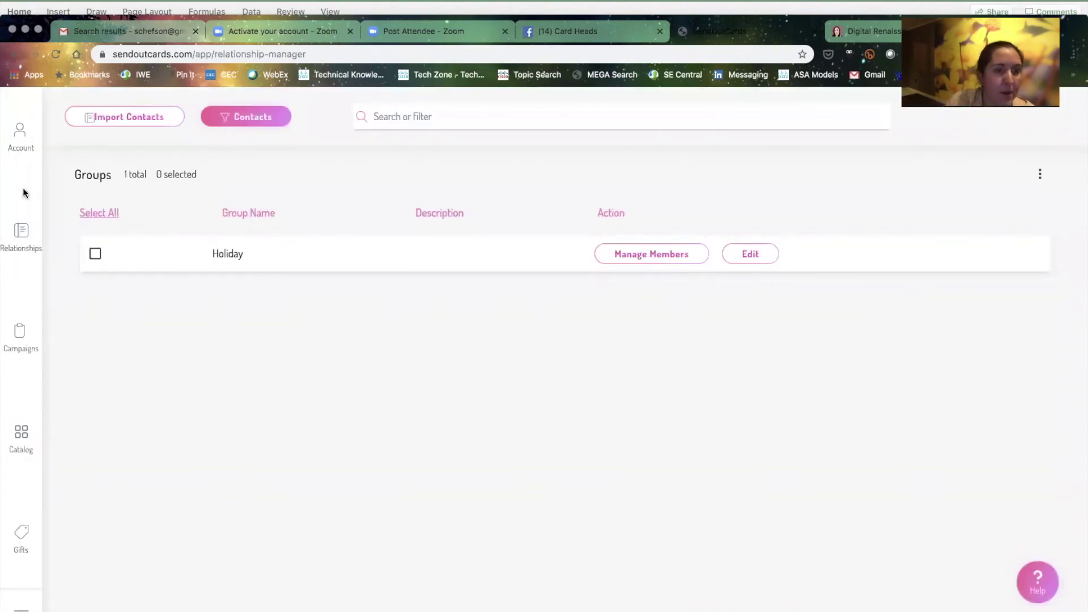
left_click(20, 434)
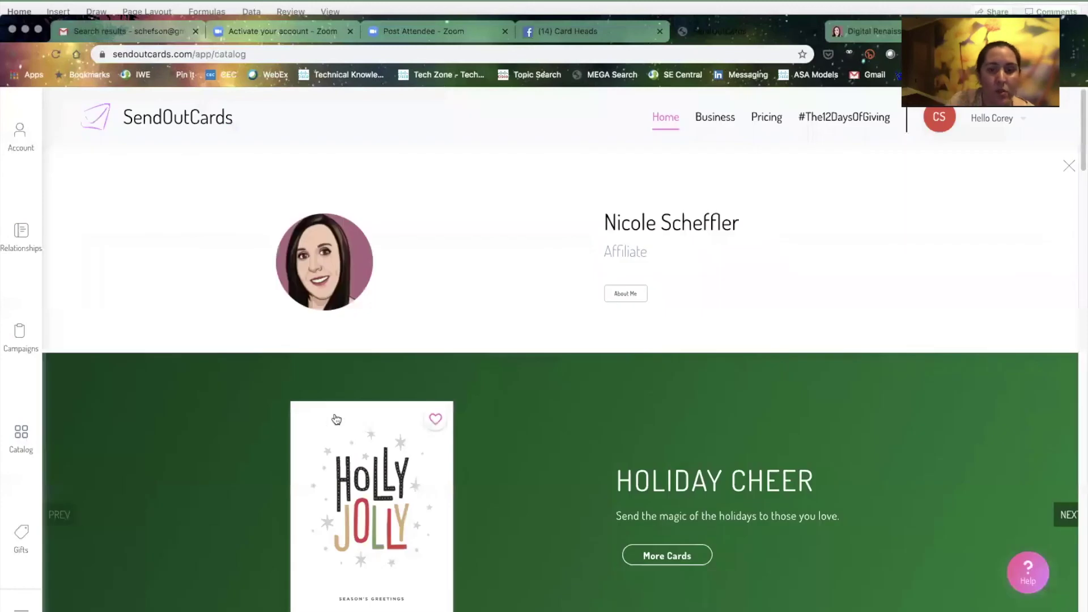
Open the Thank You card category and preview the Mod Gratitude card
scroll(372, 440, "down", 6)
scroll(372, 441, "down", 1)
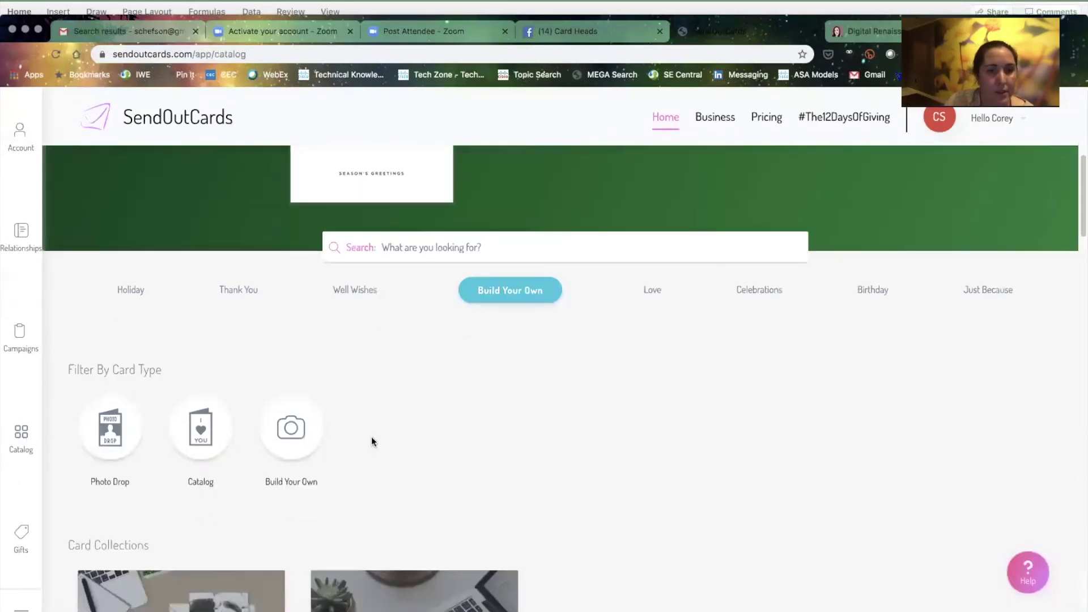
left_click(241, 290)
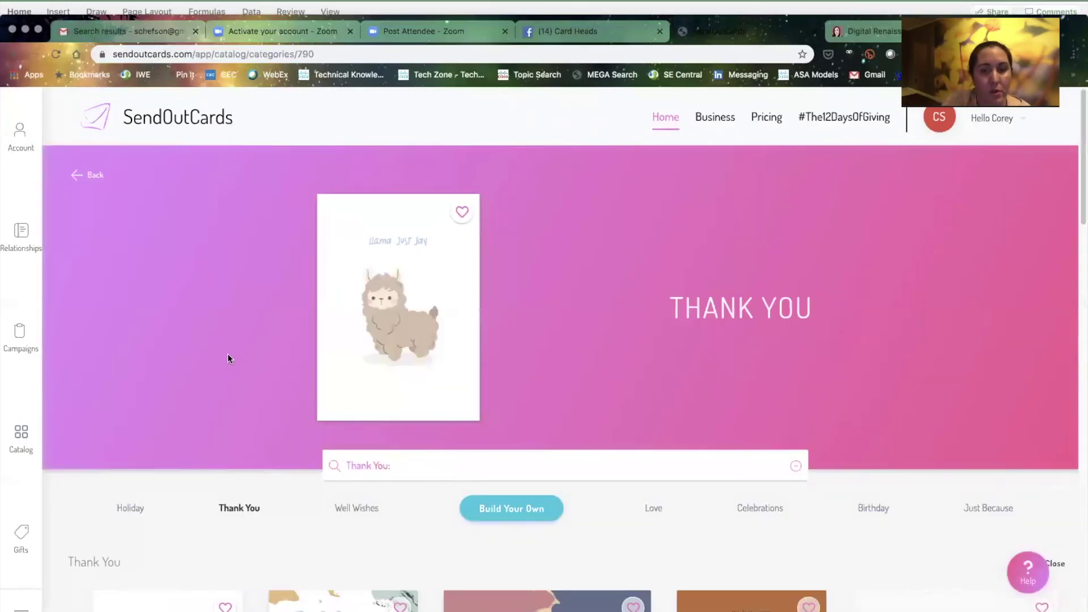
scroll(229, 357, "down", 5)
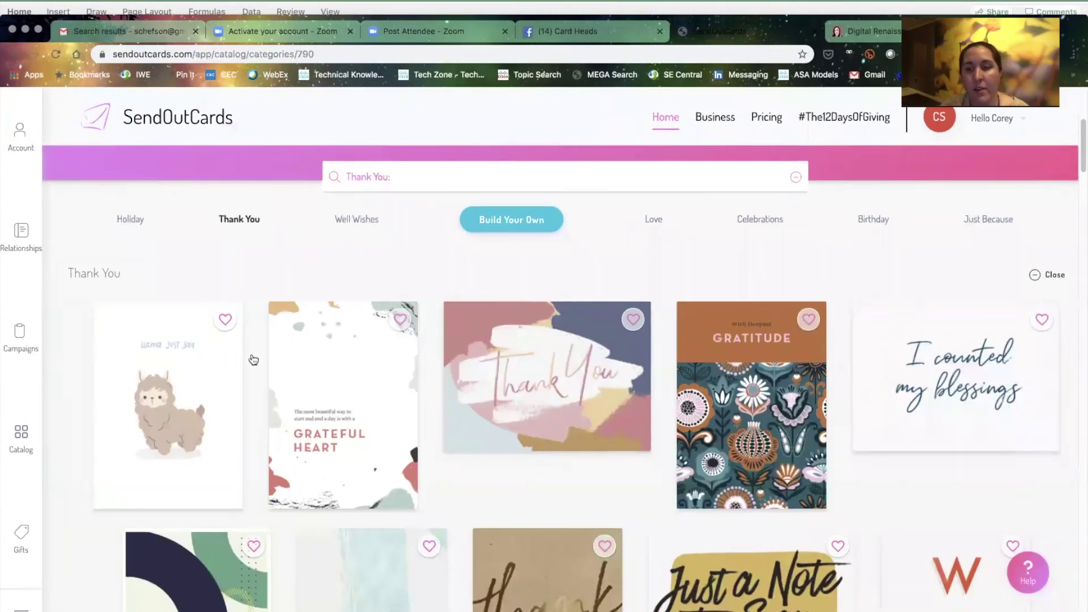
left_click(728, 423)
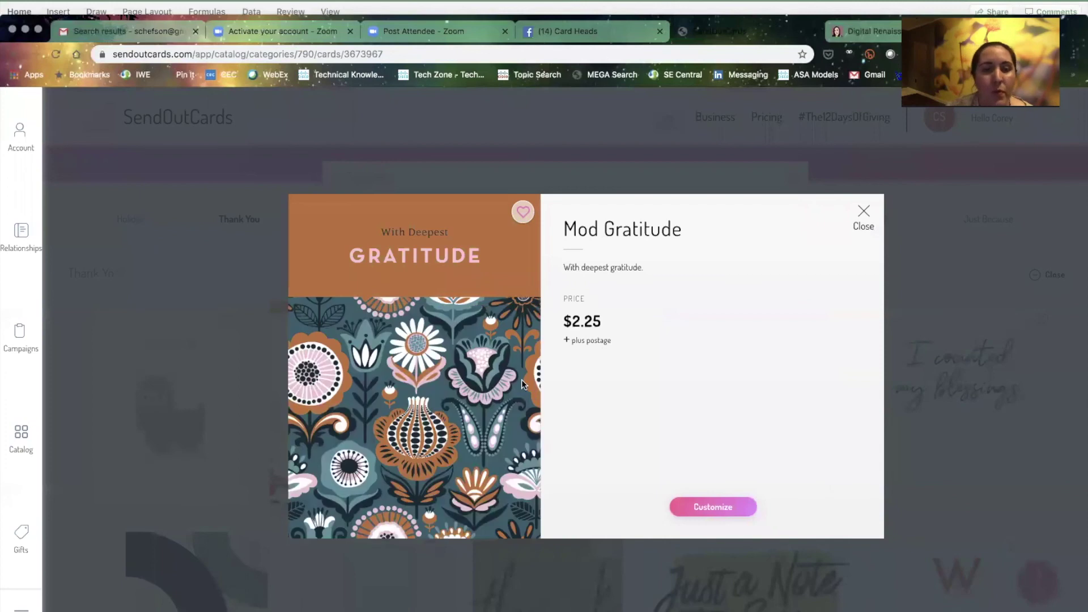
left_click(864, 211)
Preview the You Inspire Me and You Rock thank-you cards
scroll(581, 400, "down", 10)
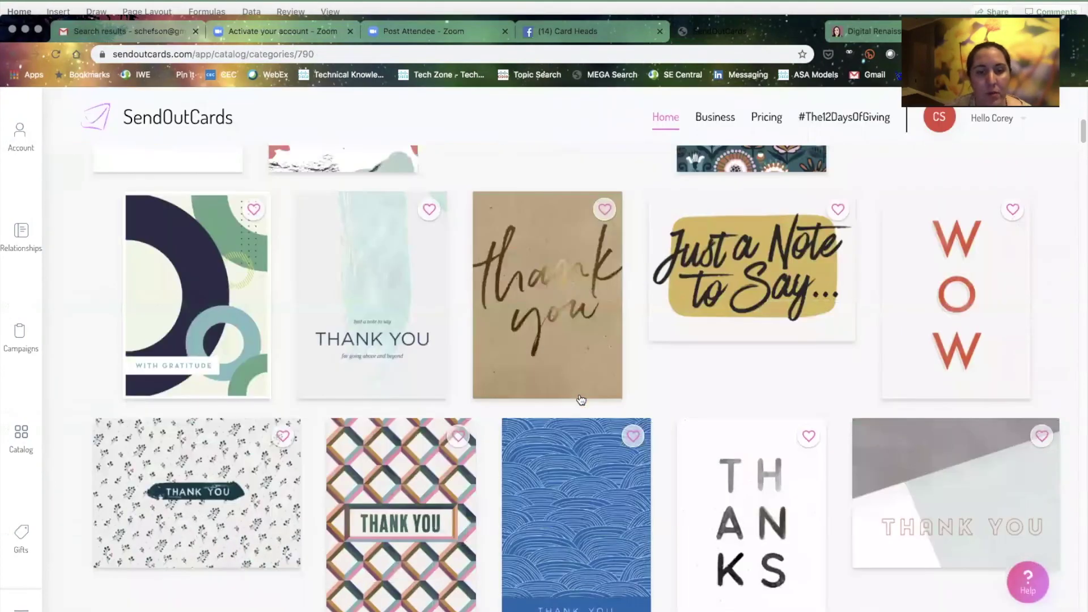
scroll(581, 399, "down", 7)
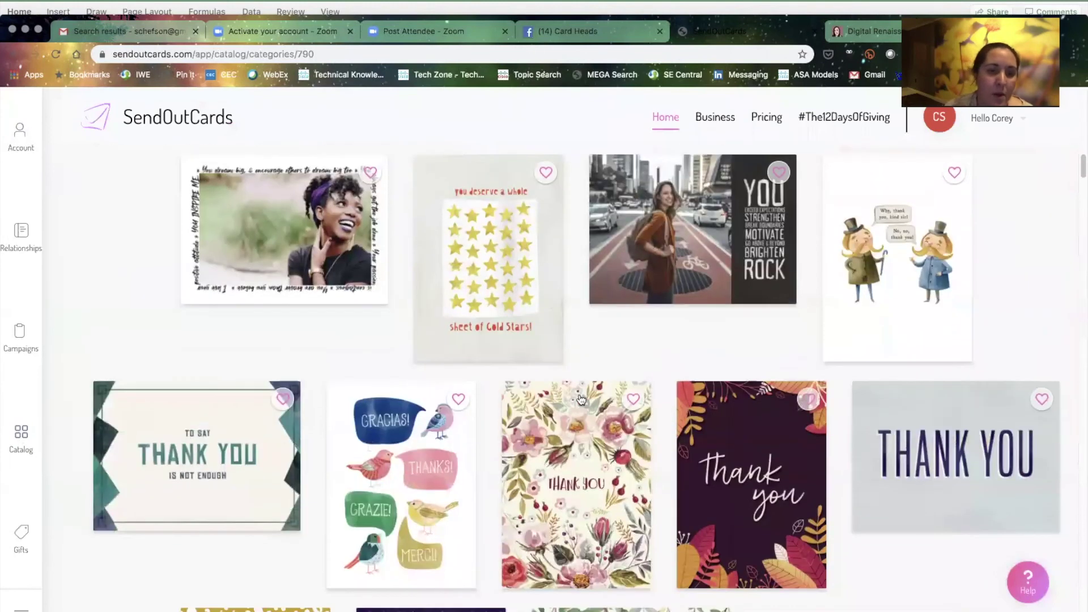
left_click(303, 262)
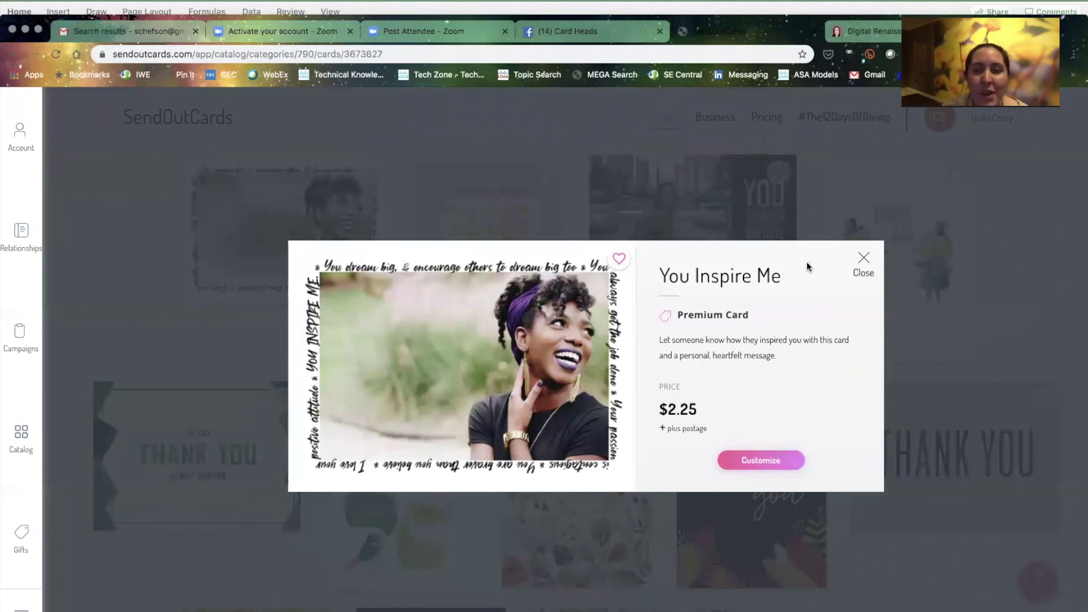
left_click(864, 260)
left_click(702, 266)
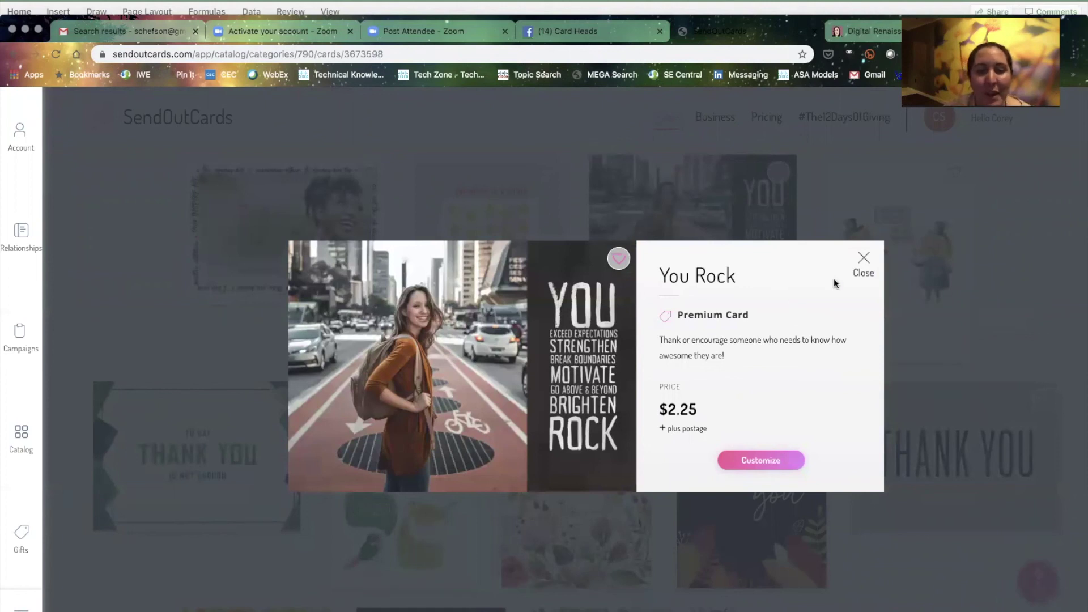
left_click(865, 261)
Preview the couple photo Thank You card and browse the remaining cards
scroll(487, 429, "down", 9)
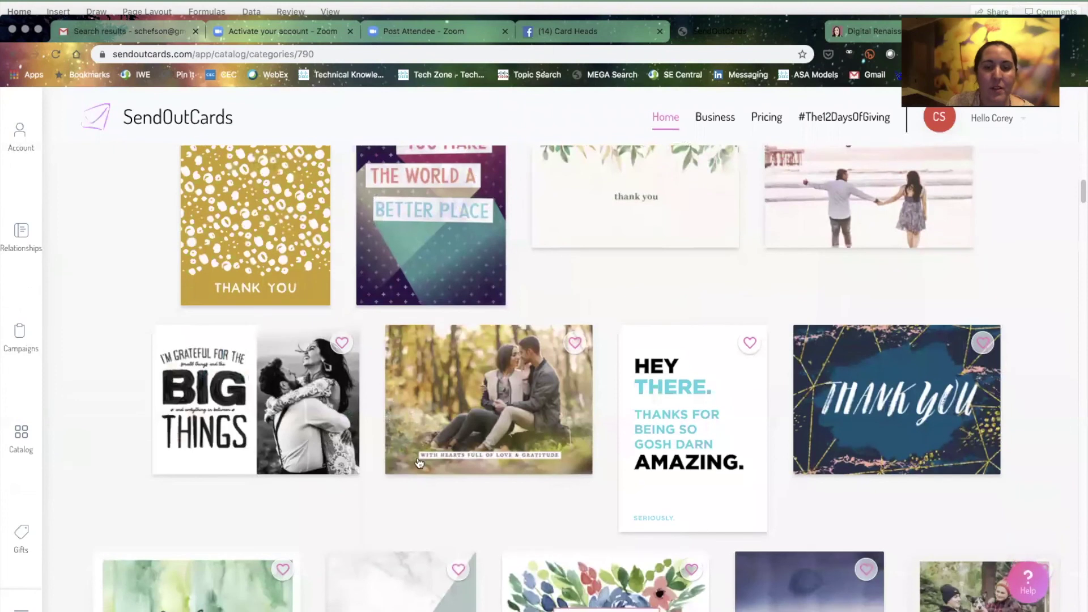
left_click(487, 429)
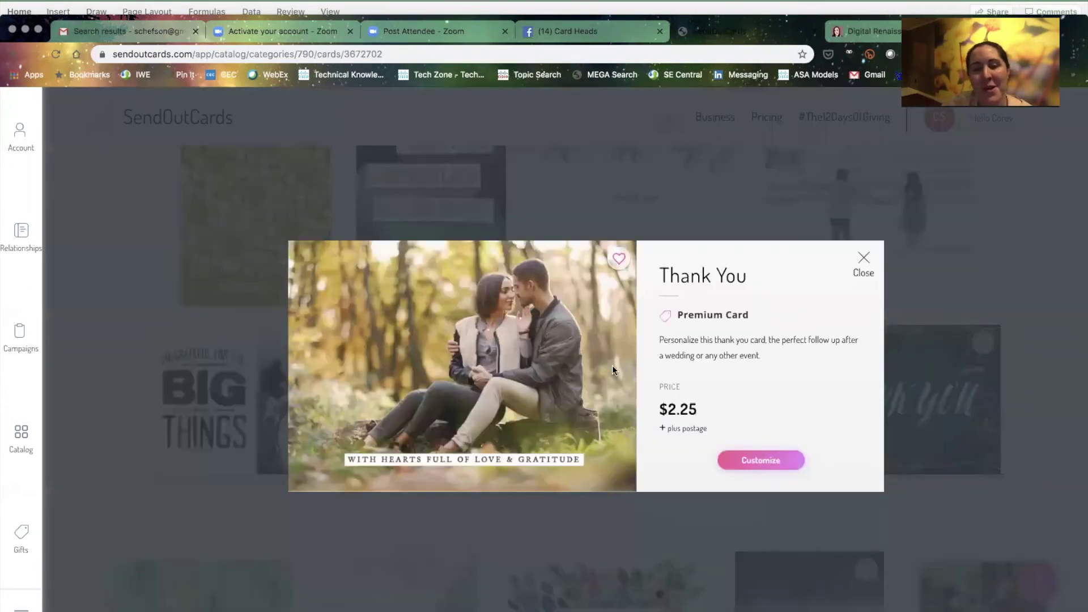
left_click(861, 261)
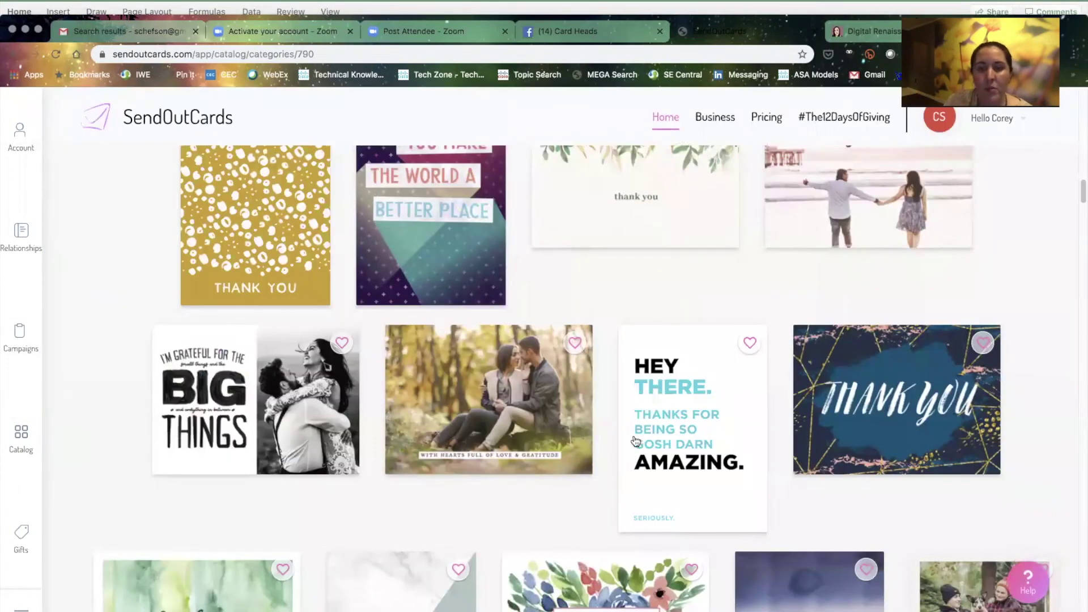
scroll(629, 451, "down", 5)
scroll(629, 454, "up", 10)
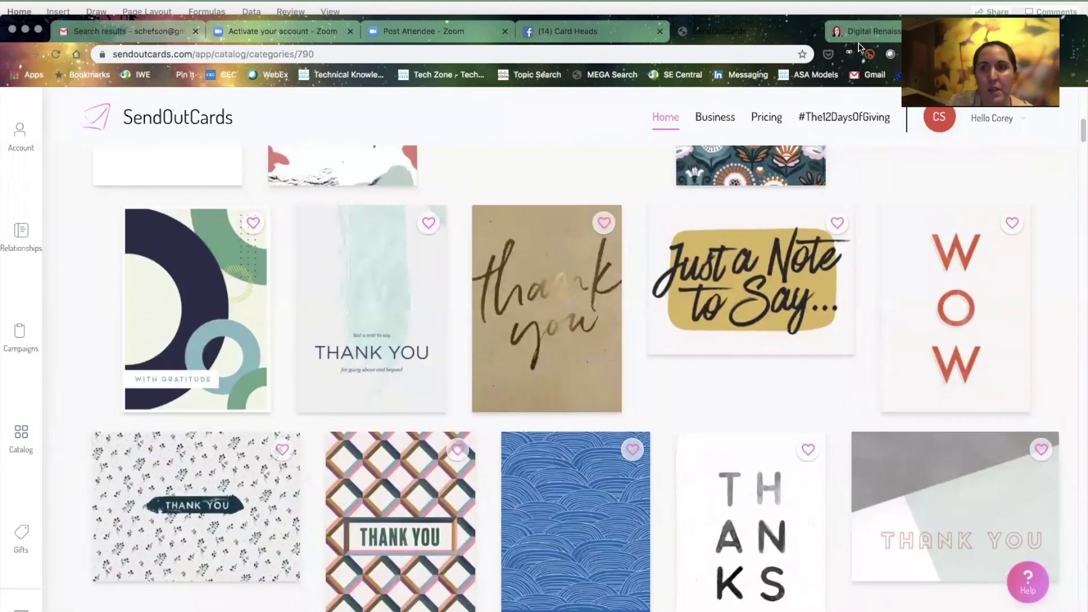
On the Digital Renaissance Woman site, follow the Try Out the Send Out Cards App link, then return to the site
left_click(862, 39)
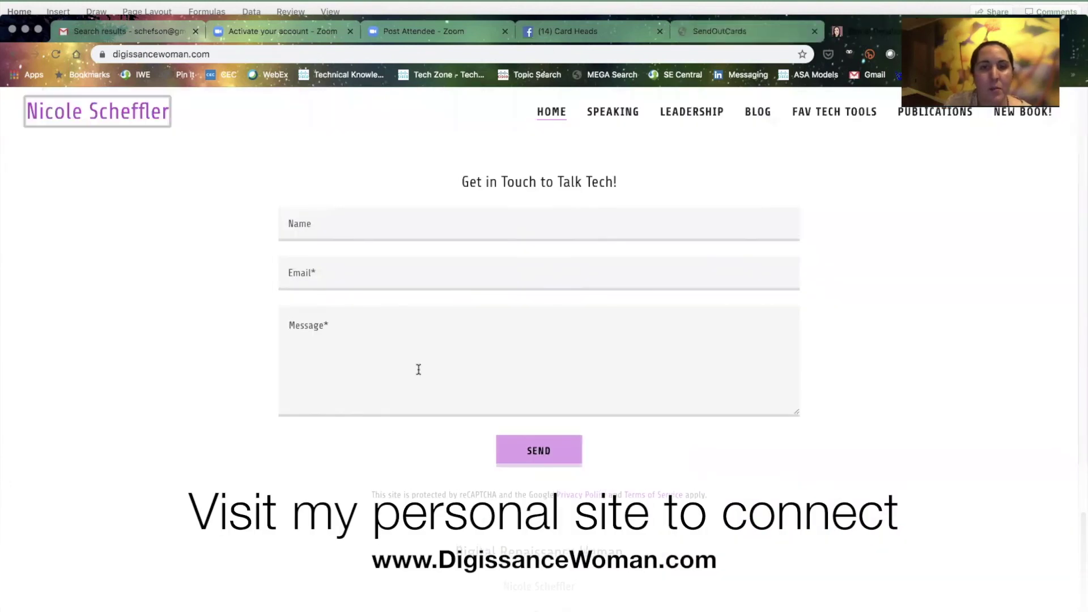
scroll(417, 369, "up", 15)
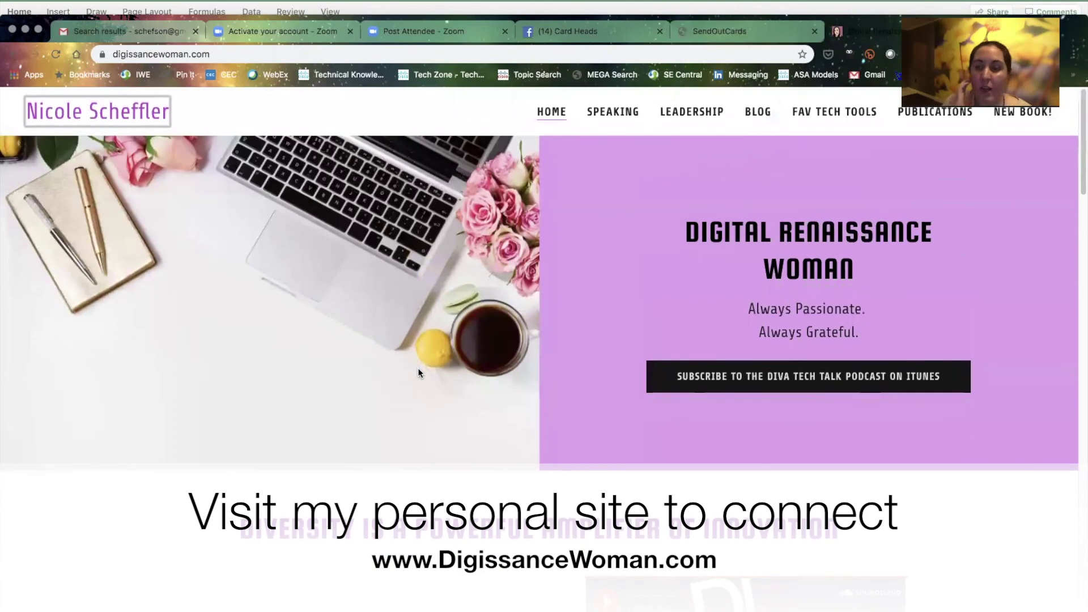
scroll(418, 371, "down", 12)
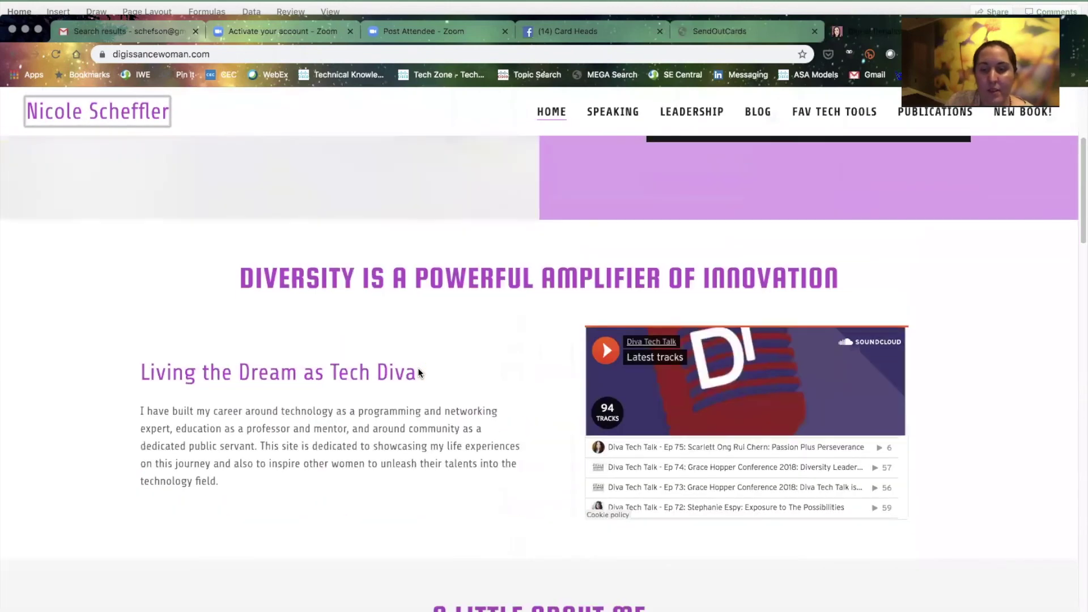
scroll(418, 369, "down", 15)
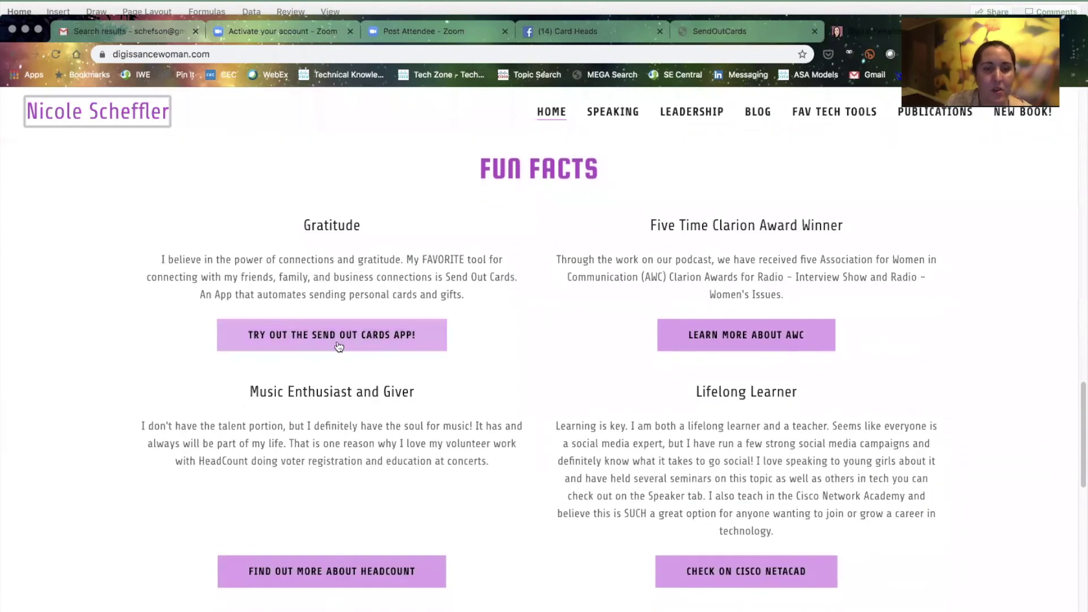
left_click(345, 335)
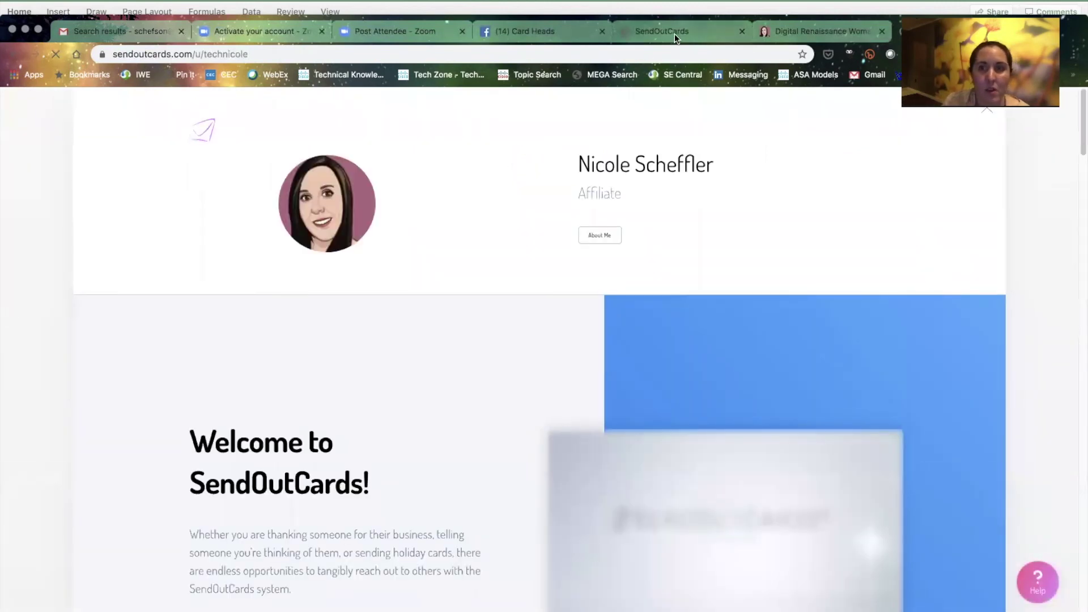
left_click(819, 34)
Expand the About Me bio on the SendOutCards affiliate profile, then go to the site's Let's Connect form
scroll(545, 306, "down", 3)
scroll(279, 590, "down", 5)
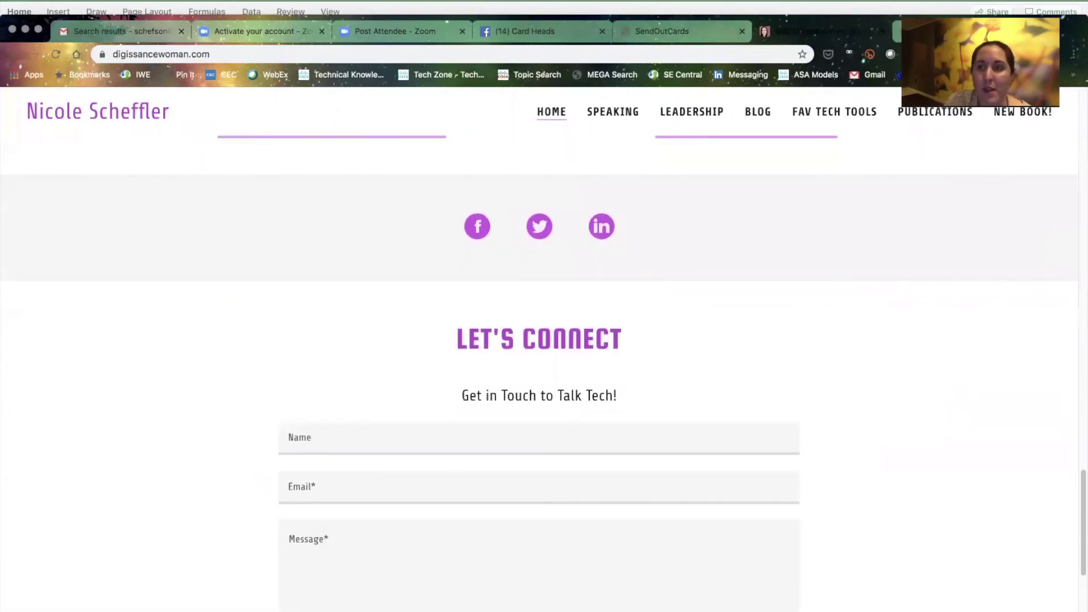
key("ctrl+shift+Tab")
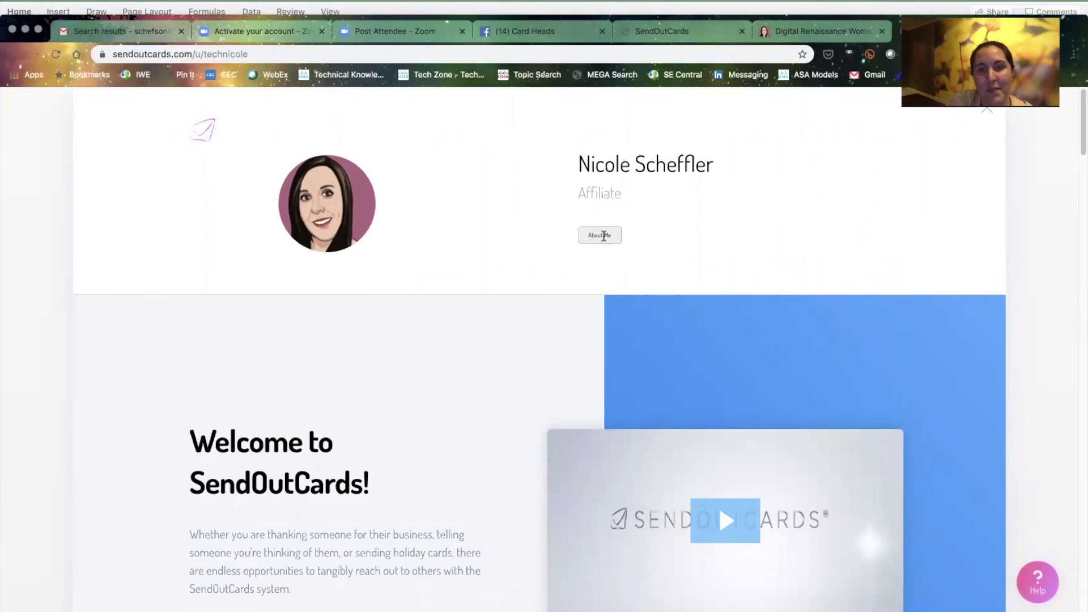
left_click(602, 235)
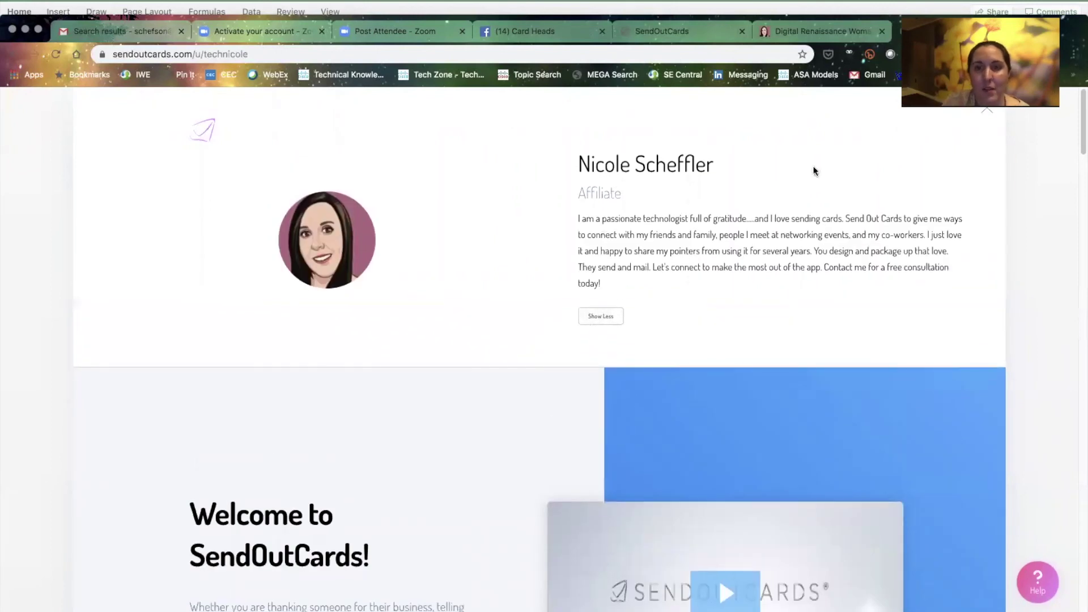
key("ctrl+Tab")
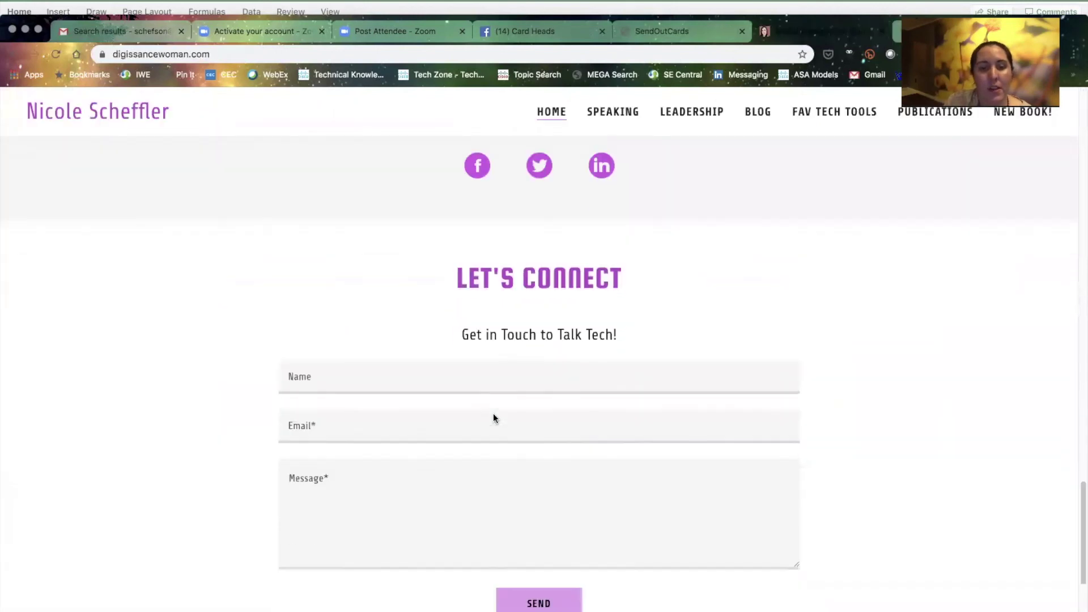
scroll(493, 419, "down", 1)
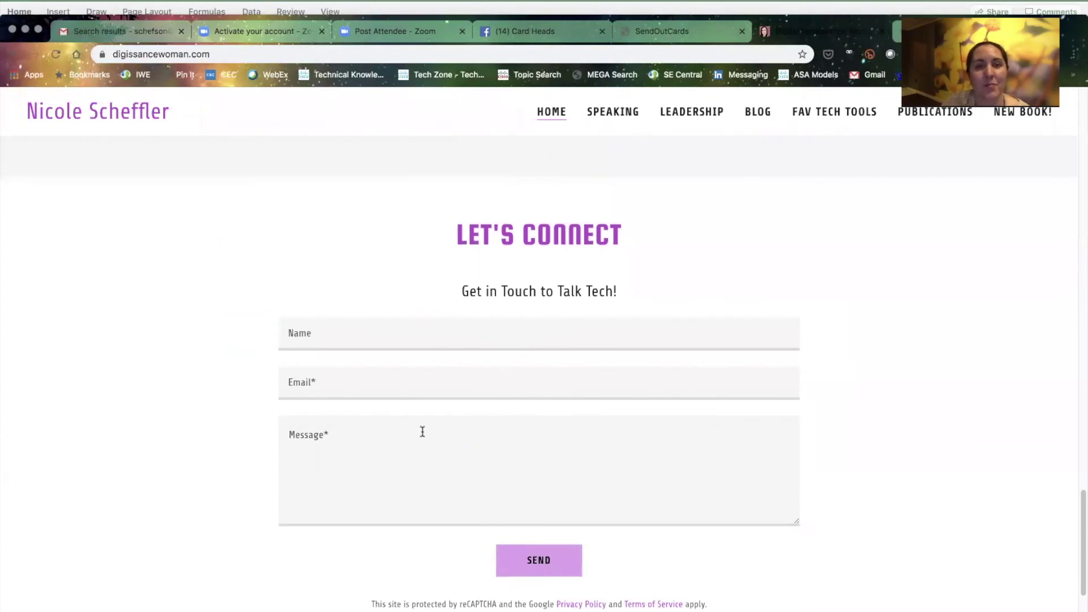